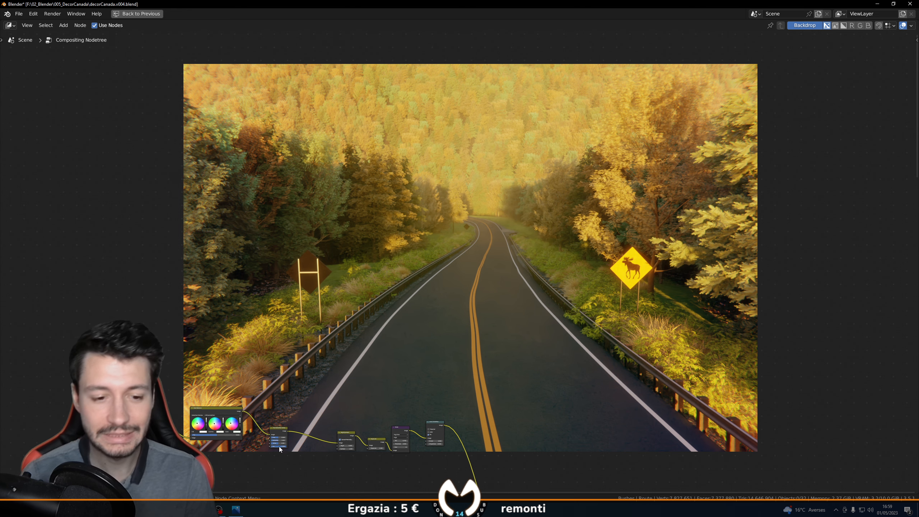
Step: View the retouched version of the road render in the photo viewer beside the composited image, and put the viewer away
{"action": "left_click", "coordinate": [235, 509]}
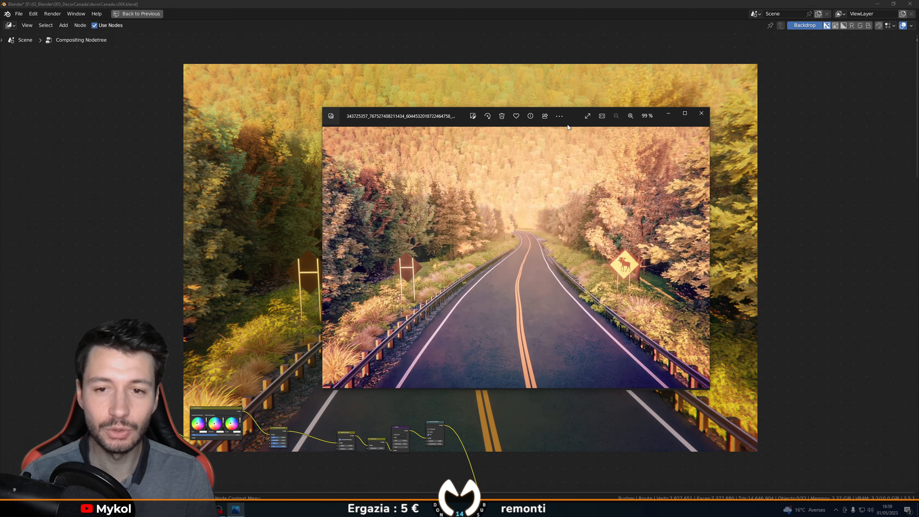
{"action": "left_click_drag", "start_coordinate": [572, 124], "coordinate": [755, 229]}
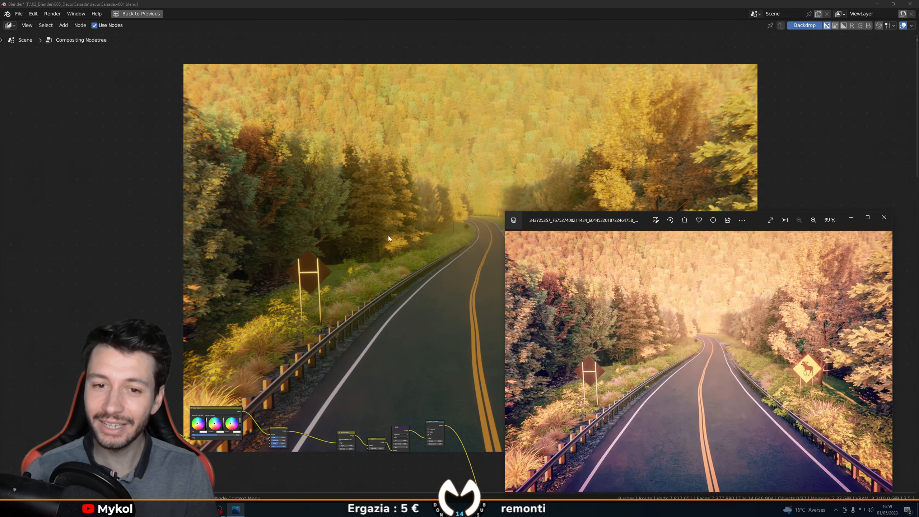
{"action": "left_click", "coordinate": [851, 219]}
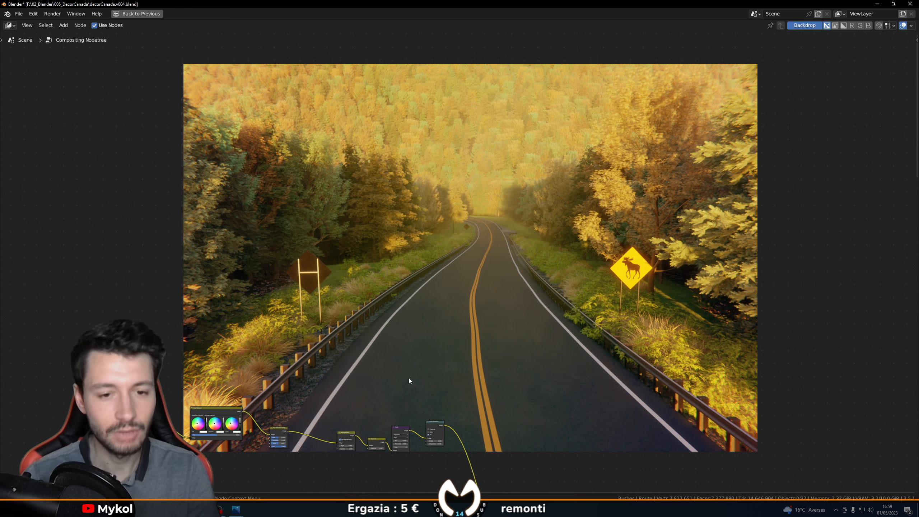
Step: Frame the whole compositing node tree, and switch this editor to the 3D viewport showing the road scene
{"action": "key", "text": "Home"}
{"action": "left_click", "coordinate": [10, 25]}
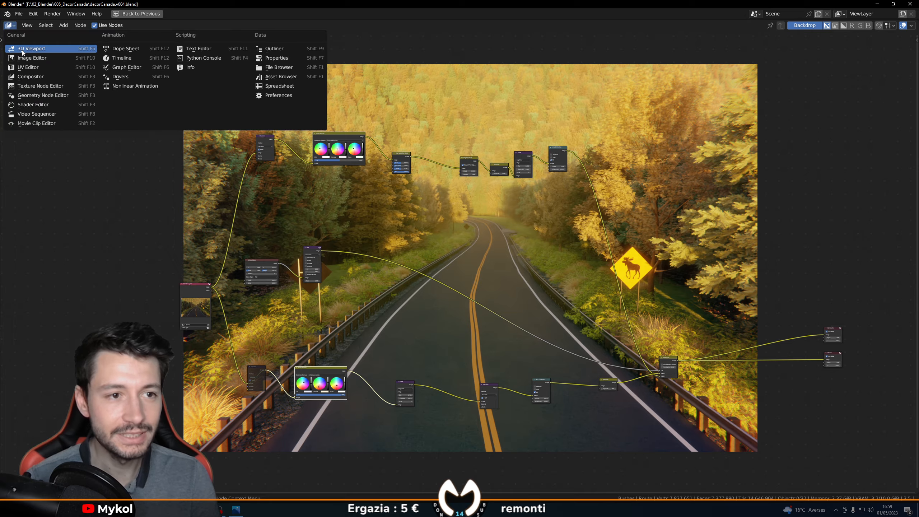
{"action": "left_click", "coordinate": [31, 48]}
{"action": "middle_click_drag", "start_coordinate": [445, 267], "coordinate": [530, 280]}
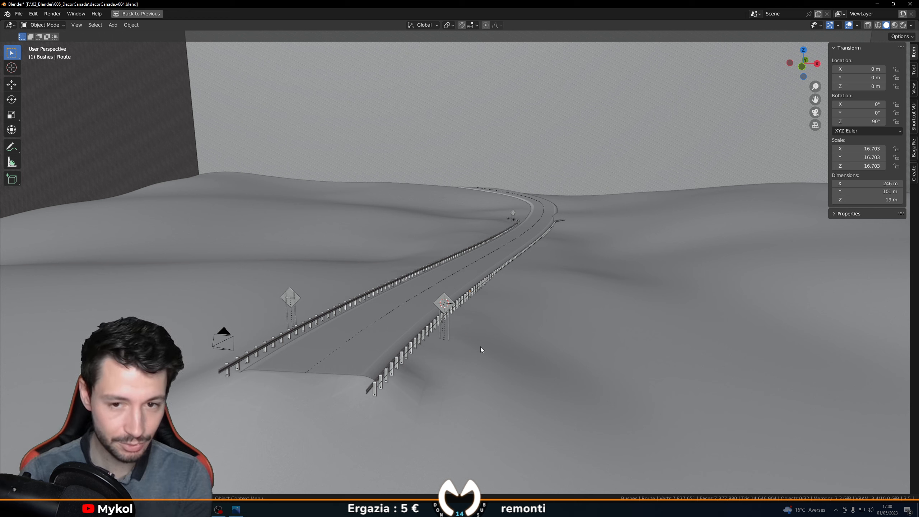
Step: Select the terrain plane and restore the multi-editor layout with a wider 3D viewport
{"action": "left_click", "coordinate": [700, 222]}
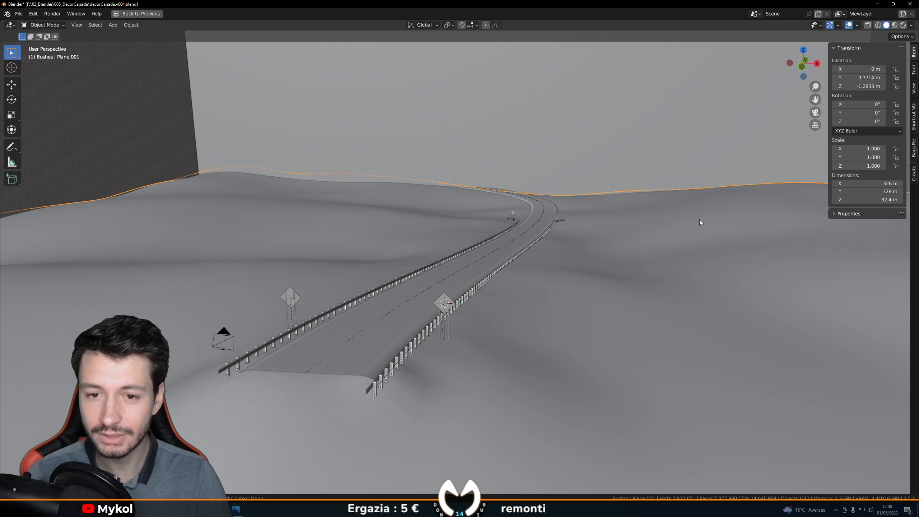
{"action": "key", "text": "ctrl+space"}
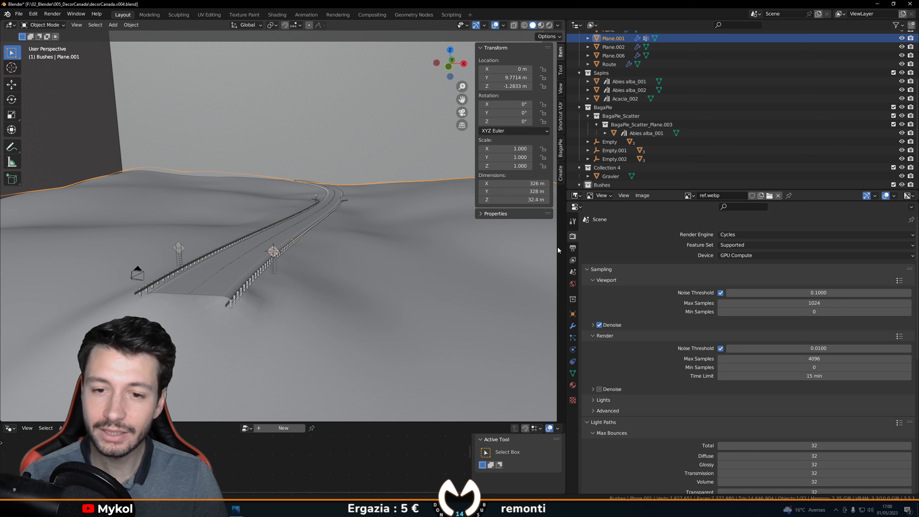
{"action": "left_click_drag", "start_coordinate": [565, 243], "coordinate": [651, 251]}
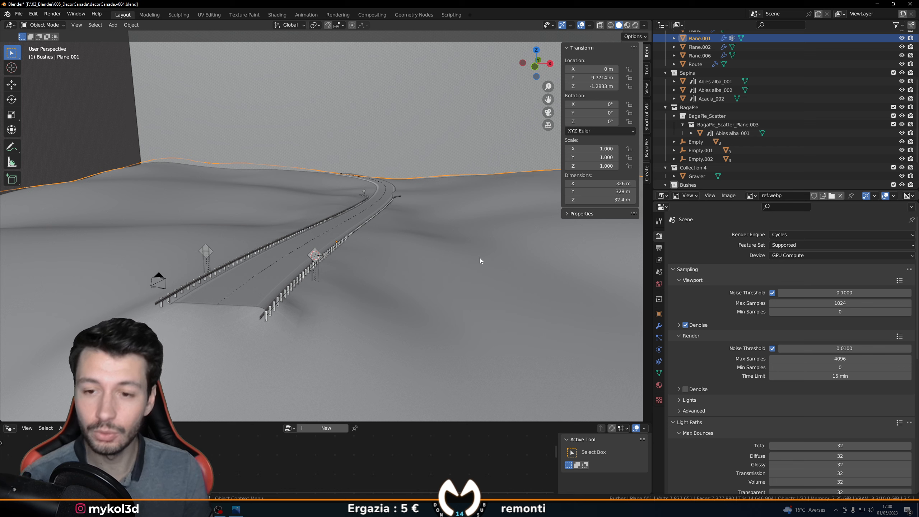
Step: Expand the terrain's particle system list to show every entry, and rename the first system as Sapins
{"action": "left_click", "coordinate": [658, 326]}
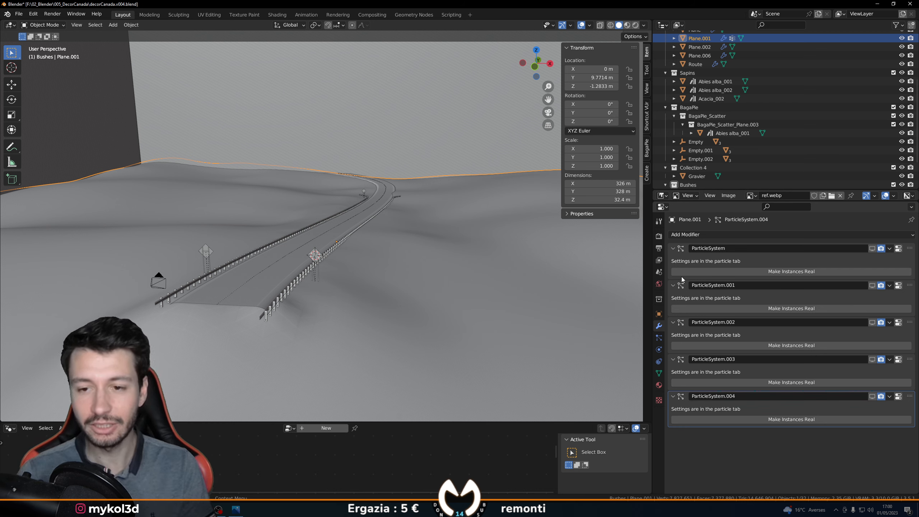
{"action": "left_click", "coordinate": [659, 338]}
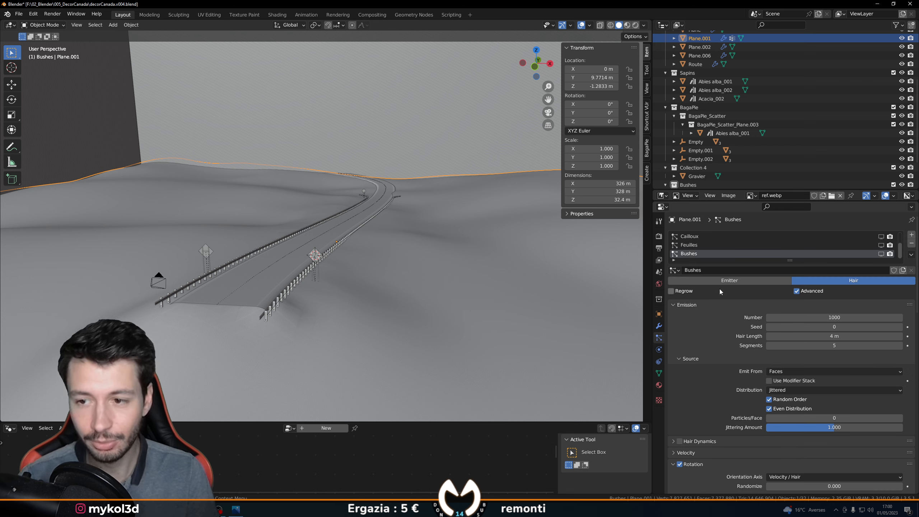
{"action": "left_click_drag", "start_coordinate": [724, 263], "coordinate": [722, 290]}
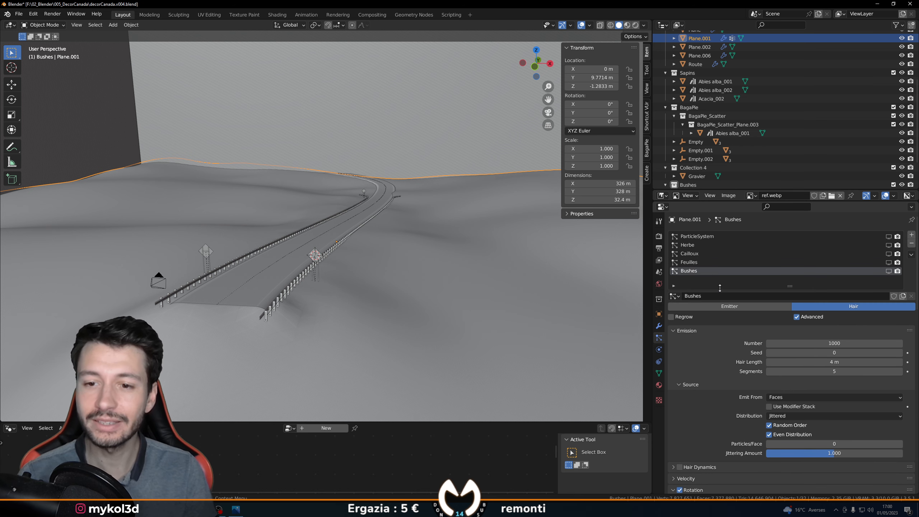
{"action": "left_click", "coordinate": [699, 236]}
{"action": "double_click", "coordinate": [699, 236]}
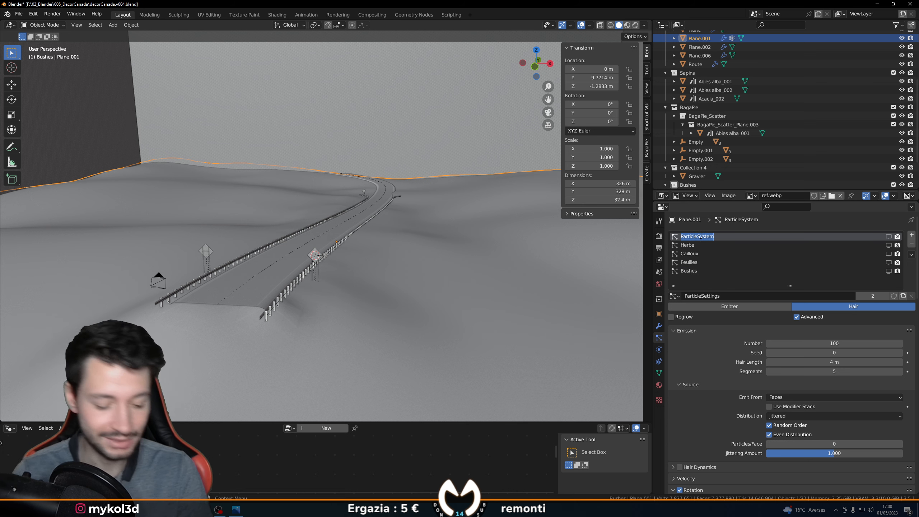
{"action": "type", "text": "Sapins"}
{"action": "key", "text": "Return"}
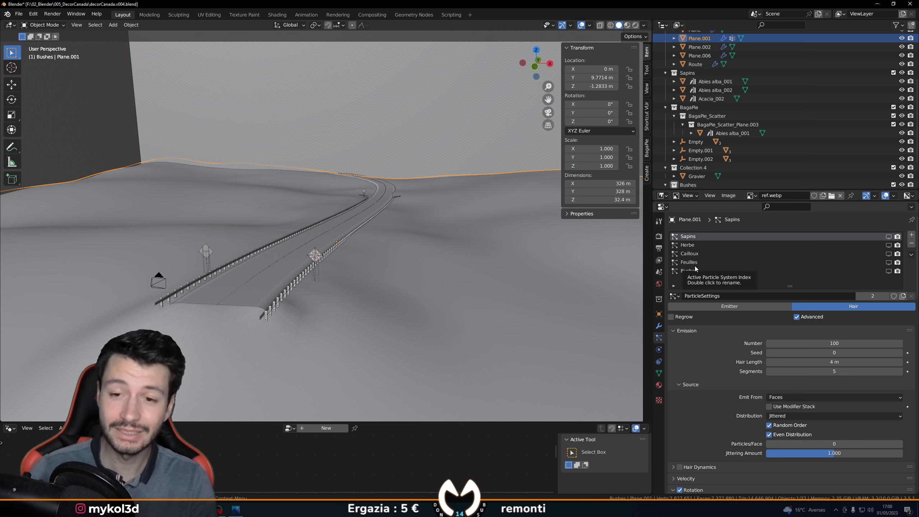
Step: Replace the outliner with an image editor and load finalCanada2.png from the final folder into it
{"action": "left_click", "coordinate": [668, 25]}
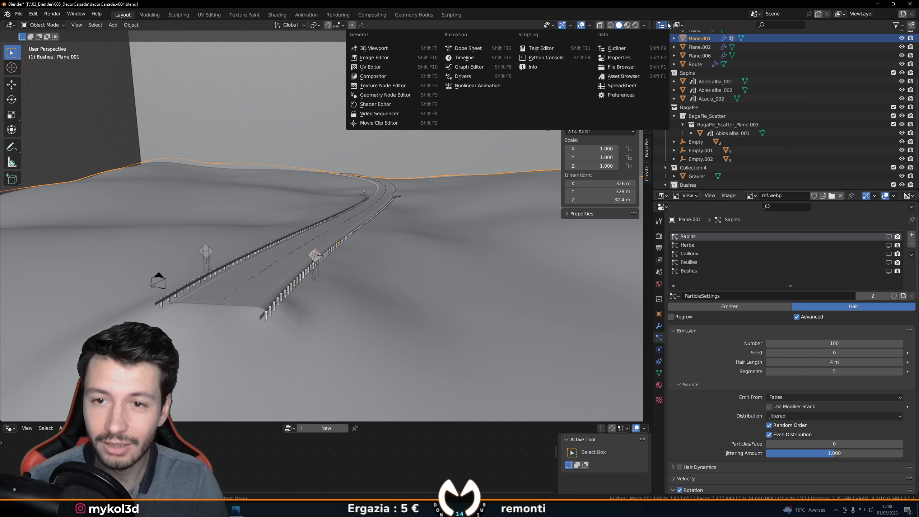
{"action": "left_click", "coordinate": [375, 57]}
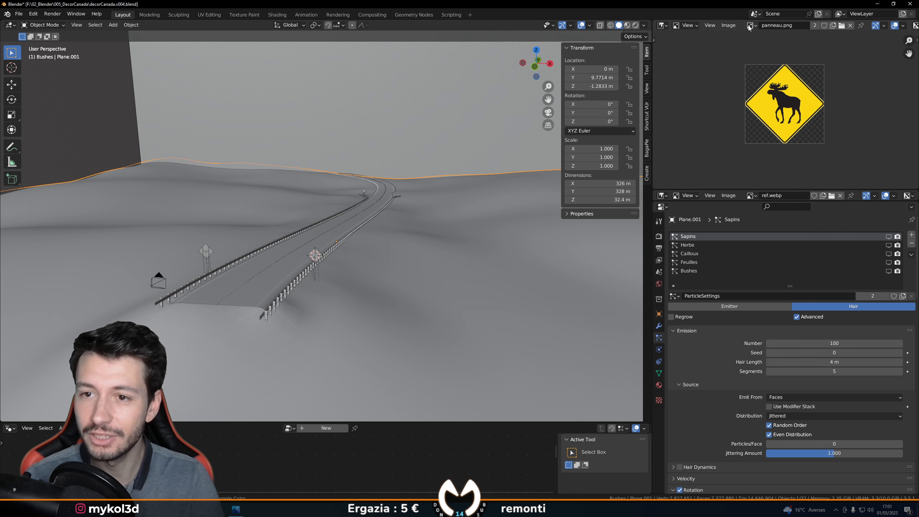
{"action": "left_click", "coordinate": [749, 25]}
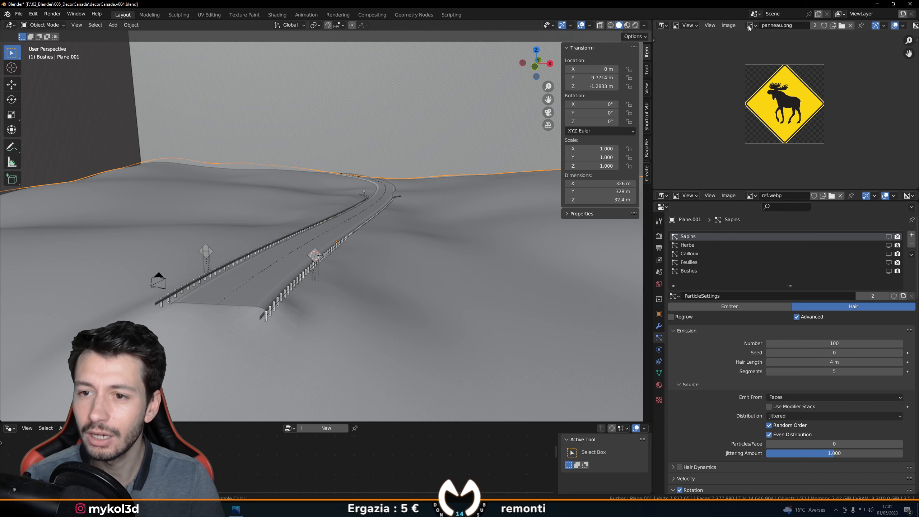
{"action": "left_click", "coordinate": [188, 510]}
{"action": "left_click", "coordinate": [125, 102]}
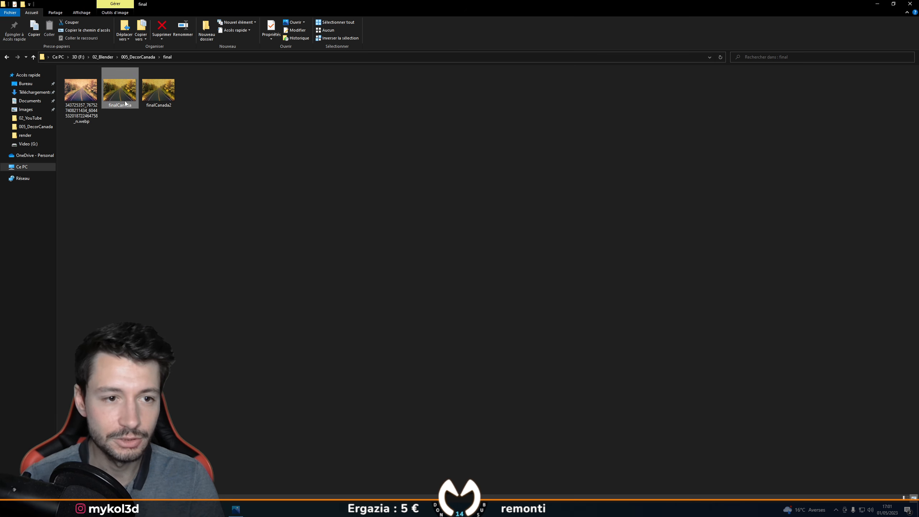
{"action": "left_click_drag", "start_coordinate": [158, 97], "coordinate": [729, 120]}
{"action": "scroll", "coordinate": [735, 119], "scroll_direction": "up", "scroll_amount": 4}
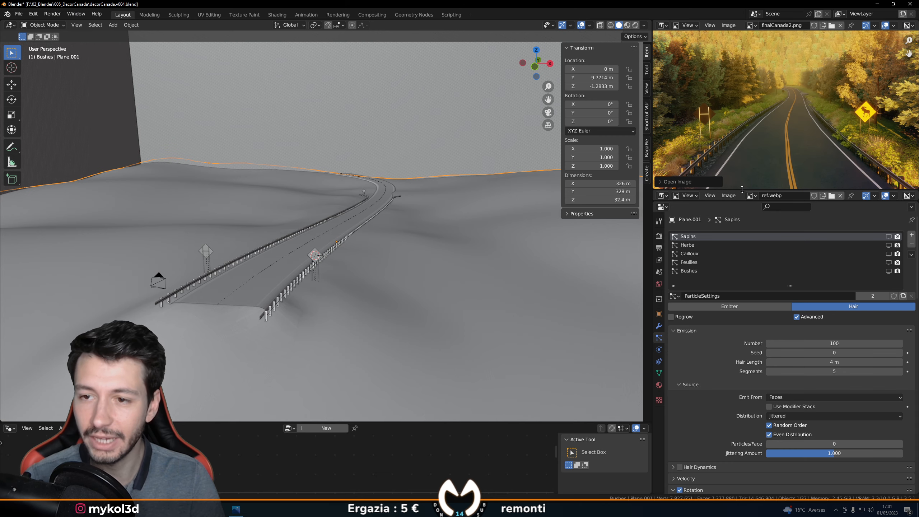
Step: Enlarge the image editor in height and width so that the whole final render fits in it
{"action": "left_click_drag", "start_coordinate": [742, 202], "coordinate": [743, 253]}
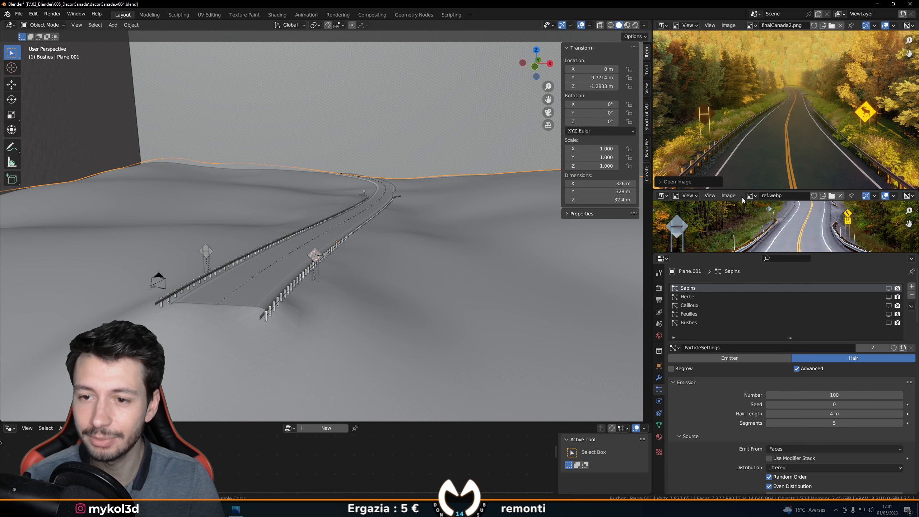
{"action": "left_click_drag", "start_coordinate": [741, 189], "coordinate": [741, 242]}
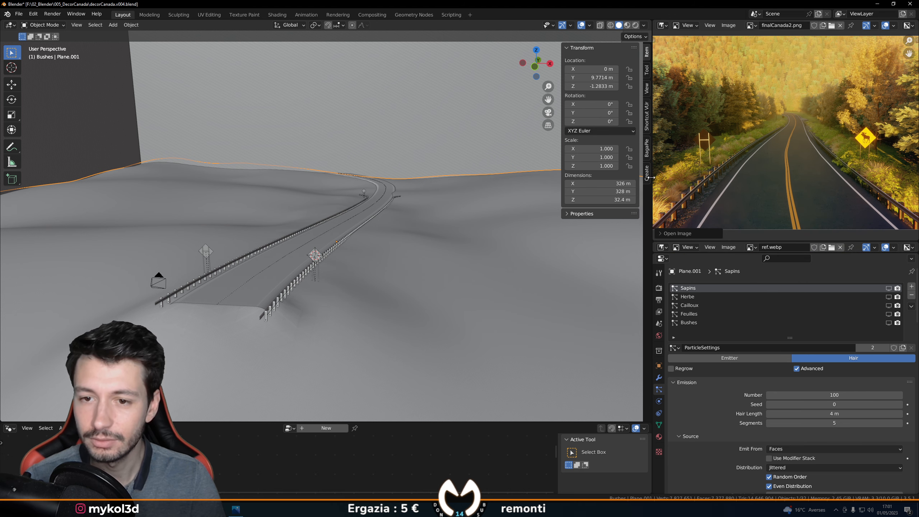
{"action": "left_click_drag", "start_coordinate": [652, 181], "coordinate": [553, 183]}
{"action": "mouse_move", "coordinate": [665, 178]}
{"action": "middle_mouse_down"}
{"action": "mouse_move", "coordinate": [654, 172]}
{"action": "mouse_move", "coordinate": [688, 174]}
{"action": "mouse_move", "coordinate": [671, 176]}
{"action": "middle_mouse_up"}
{"action": "scroll", "coordinate": [661, 170], "scroll_direction": "down", "scroll_amount": 1}
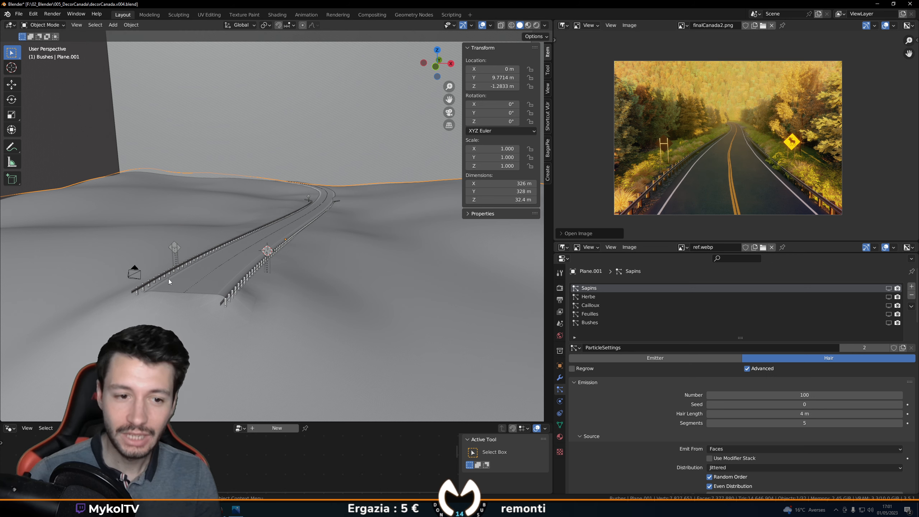
Step: Inspect the modifiers of the road's centre-line curve and of the Route road mesh
{"action": "middle_click_drag", "start_coordinate": [168, 279], "coordinate": [224, 296]}
{"action": "left_click", "coordinate": [251, 294]}
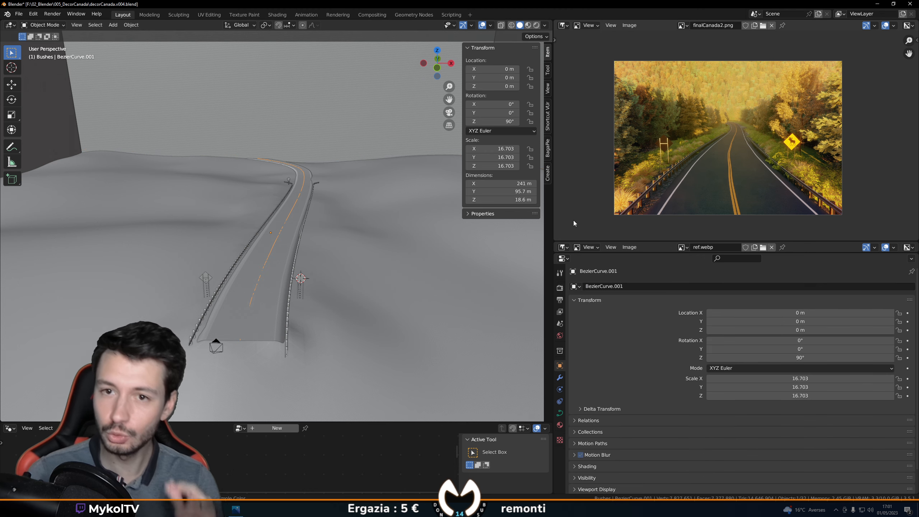
{"action": "mouse_move", "coordinate": [283, 263]}
{"action": "middle_mouse_down"}
{"action": "mouse_move", "coordinate": [287, 311]}
{"action": "mouse_move", "coordinate": [285, 257]}
{"action": "mouse_move", "coordinate": [294, 255]}
{"action": "middle_mouse_up"}
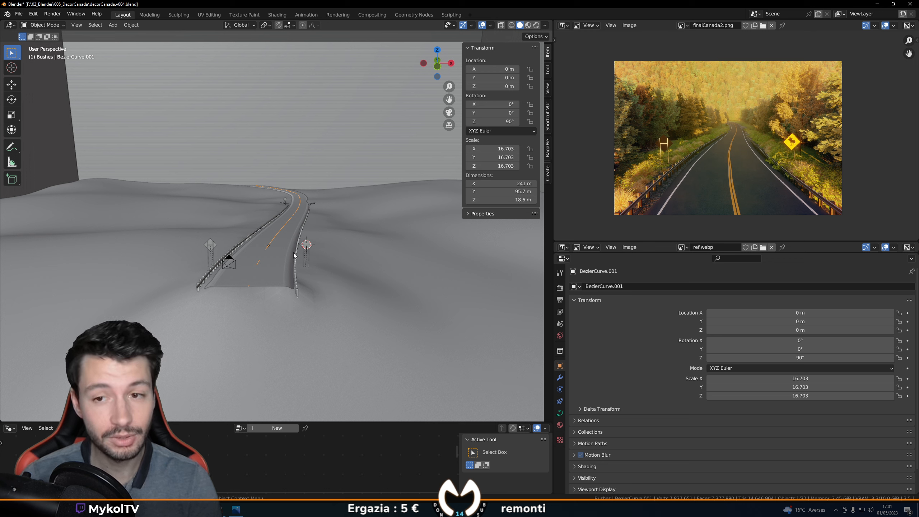
{"action": "left_click", "coordinate": [560, 377]}
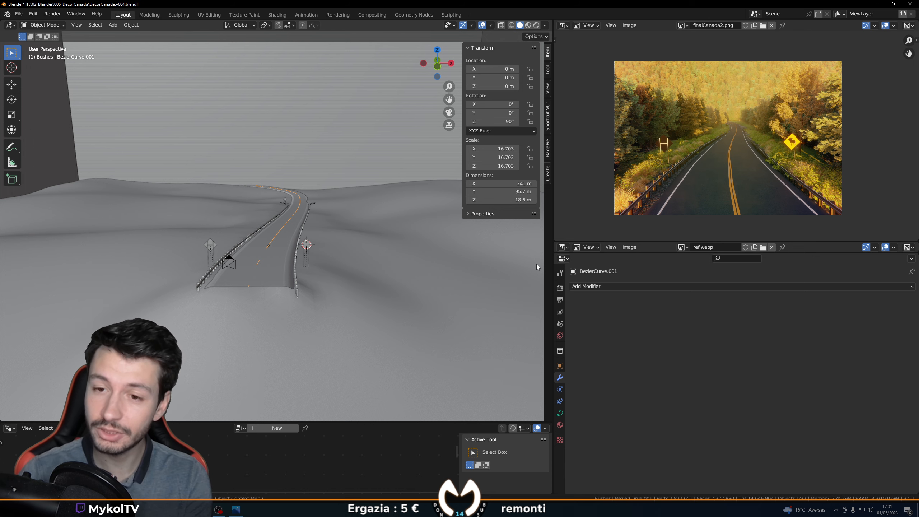
{"action": "left_click", "coordinate": [279, 277]}
{"action": "scroll", "coordinate": [303, 237], "scroll_direction": "up", "scroll_amount": 5}
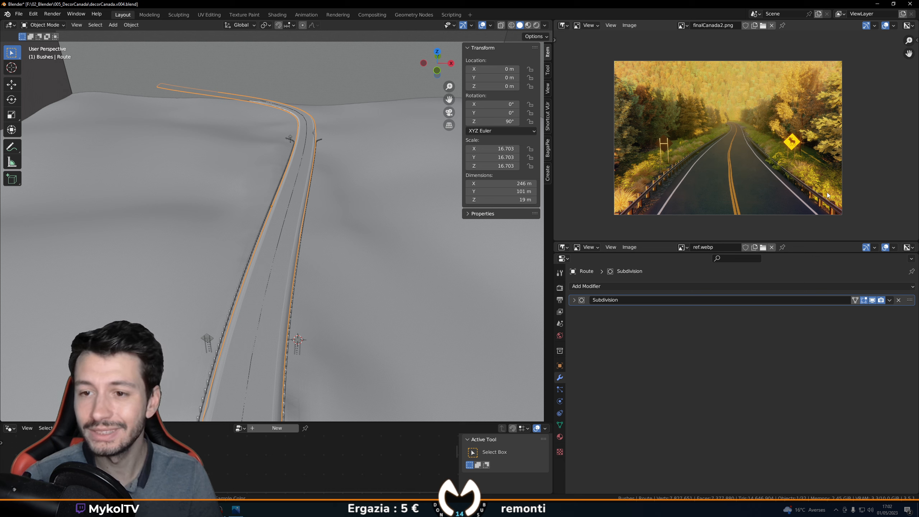
Step: Examine the road markings, guardrail and moose sign up close in the final render
{"action": "scroll", "coordinate": [826, 212], "scroll_direction": "up", "scroll_amount": 3}
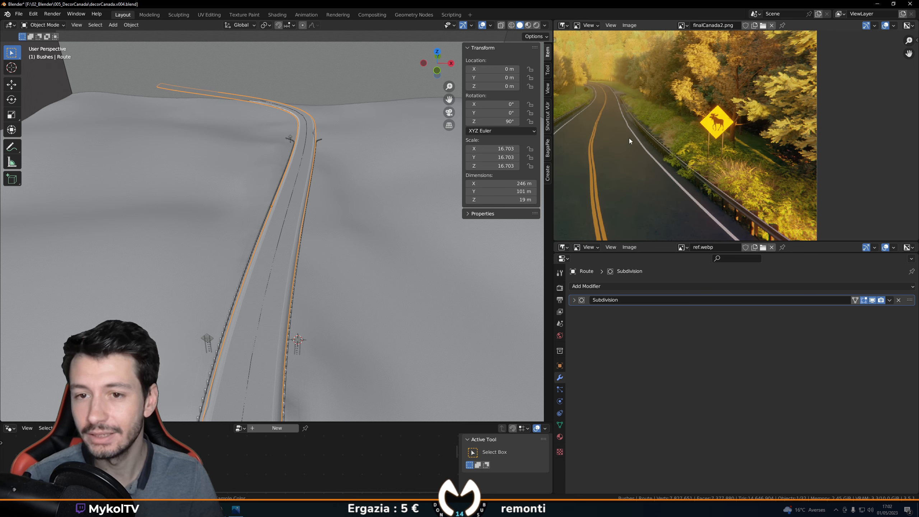
{"action": "scroll", "coordinate": [698, 198], "scroll_direction": "down", "scroll_amount": 3}
{"action": "middle_click_drag", "start_coordinate": [629, 177], "coordinate": [700, 181]}
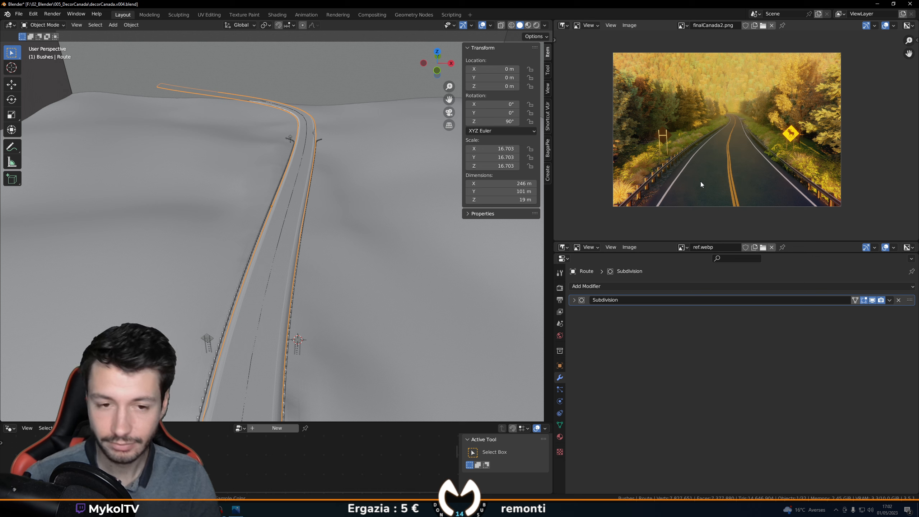
Step: Add a Bezier curve near the start of the road and raise it vertically to a height of about 44 m
{"action": "middle_click_drag", "start_coordinate": [341, 339], "coordinate": [247, 317]}
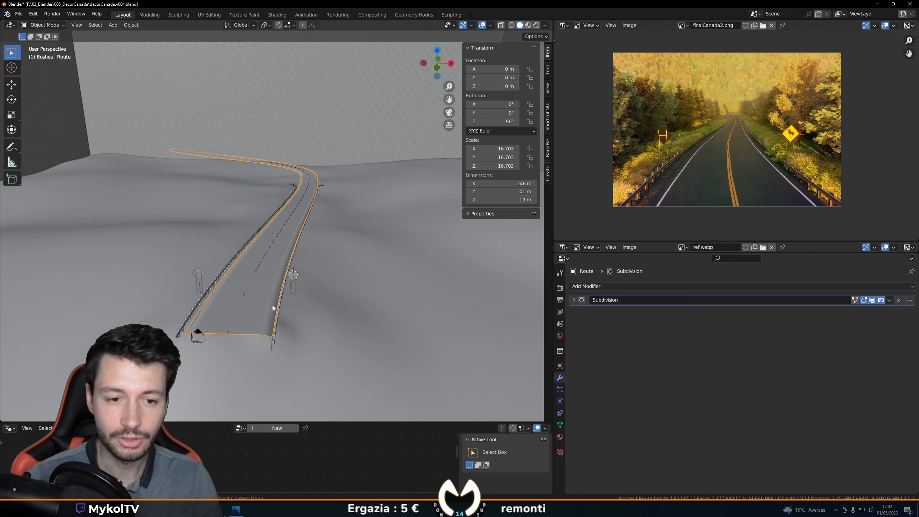
{"action": "key", "text": "shift+a"}
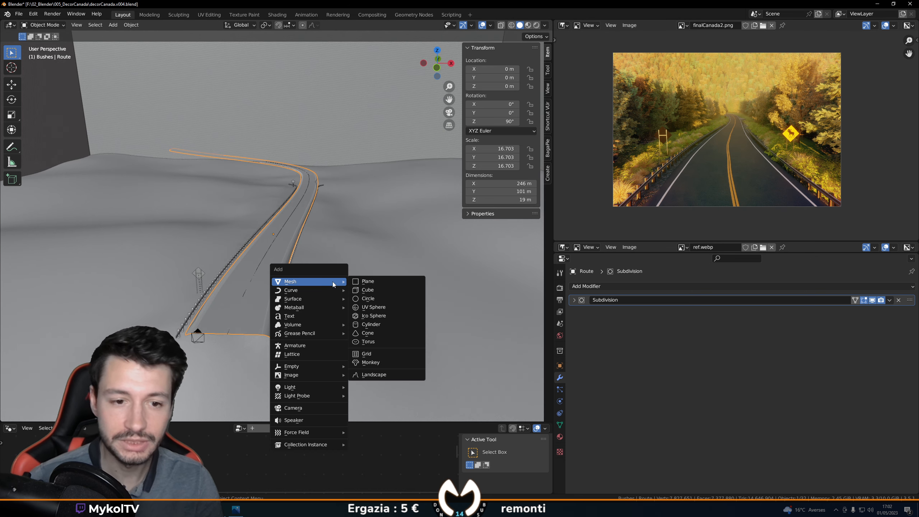
{"action": "mouse_move", "coordinate": [324, 289]}
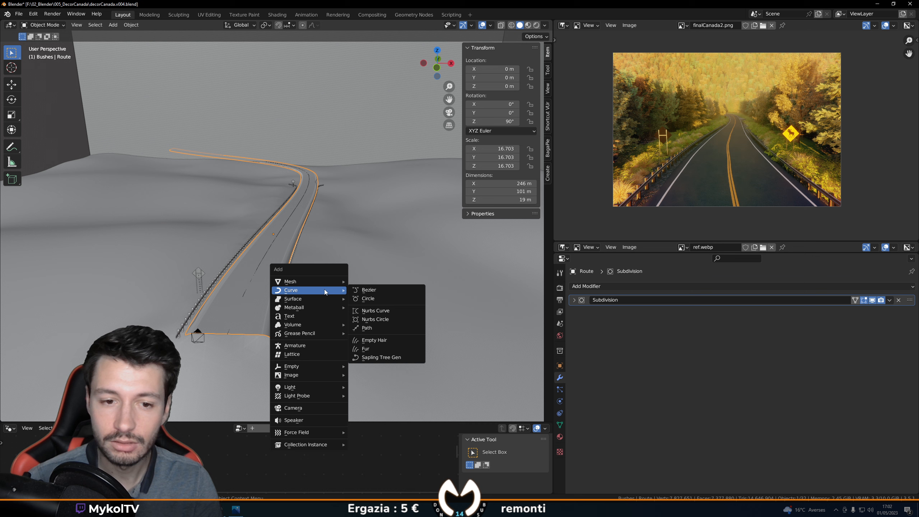
{"action": "left_click", "coordinate": [369, 290]}
{"action": "key", "text": "g"}
{"action": "key", "text": "z"}
{"action": "left_click", "coordinate": [296, 130]}
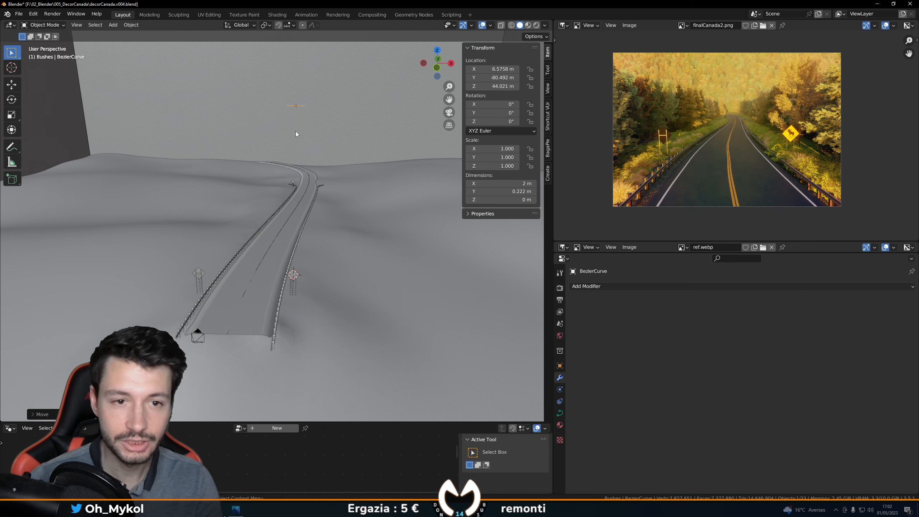
{"action": "scroll", "coordinate": [302, 143], "scroll_direction": "up", "scroll_amount": 3}
{"action": "middle_click_drag", "start_coordinate": [301, 143], "coordinate": [88, 267]}
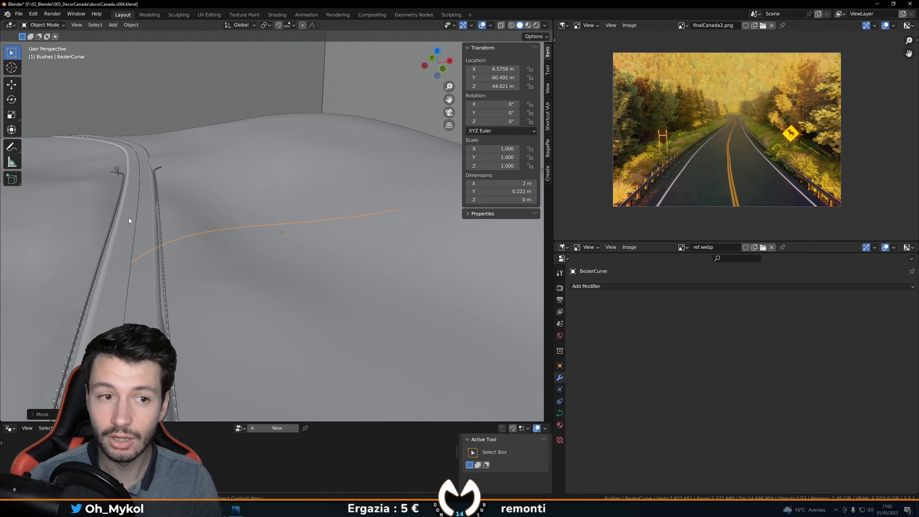
Step: Set the Bezier curve's geometry extrusion to 0.4 m to give it a flat ribbon surface
{"action": "left_click", "coordinate": [563, 413]}
{"action": "scroll", "coordinate": [643, 346], "scroll_direction": "down", "scroll_amount": 2}
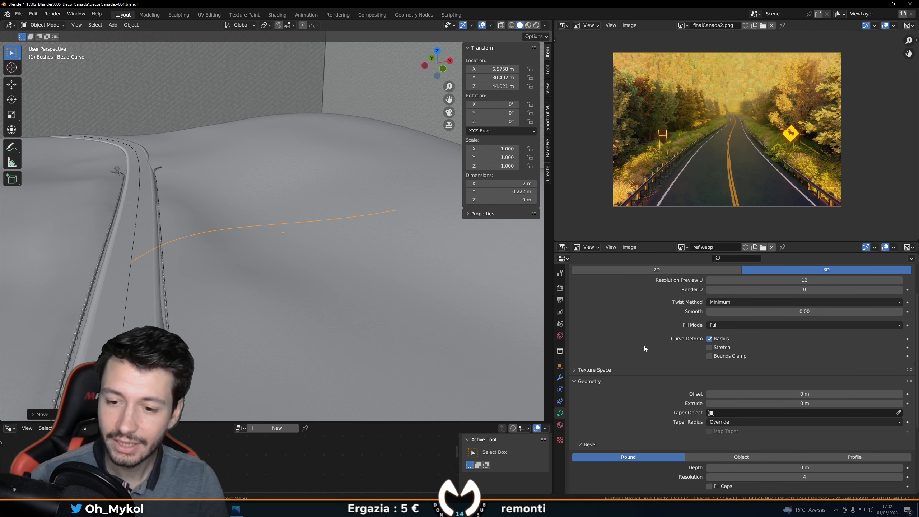
{"action": "scroll", "coordinate": [644, 340], "scroll_direction": "down", "scroll_amount": 3}
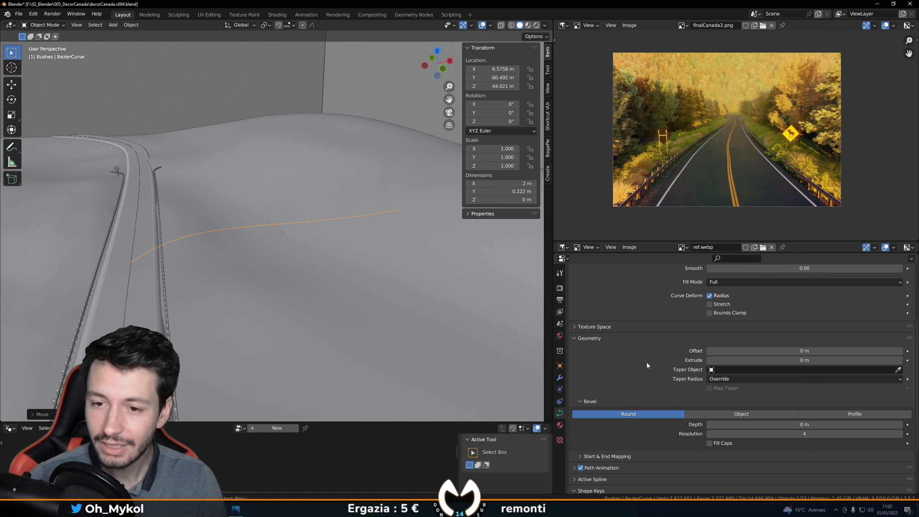
{"action": "scroll", "coordinate": [647, 364], "scroll_direction": "down", "scroll_amount": 4}
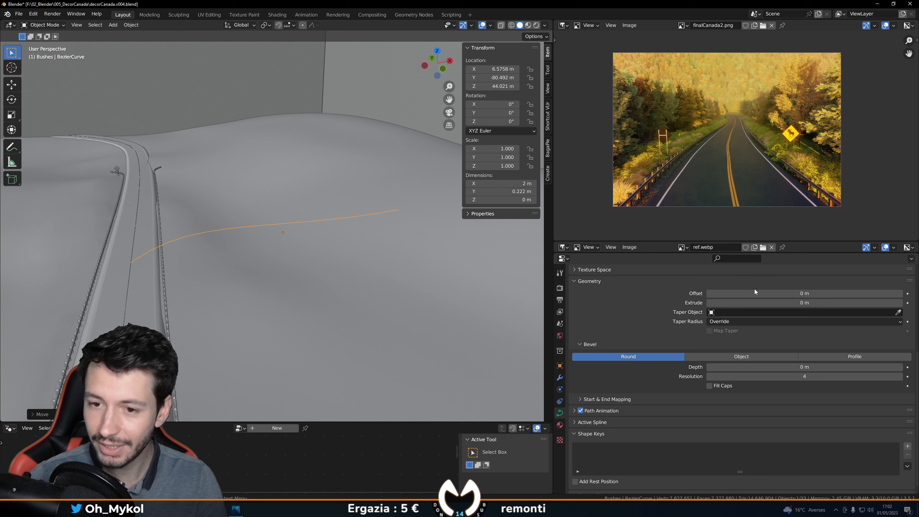
{"action": "left_click_drag", "start_coordinate": [754, 303], "coordinate": [785, 303]}
{"action": "middle_click_drag", "start_coordinate": [411, 328], "coordinate": [443, 301]}
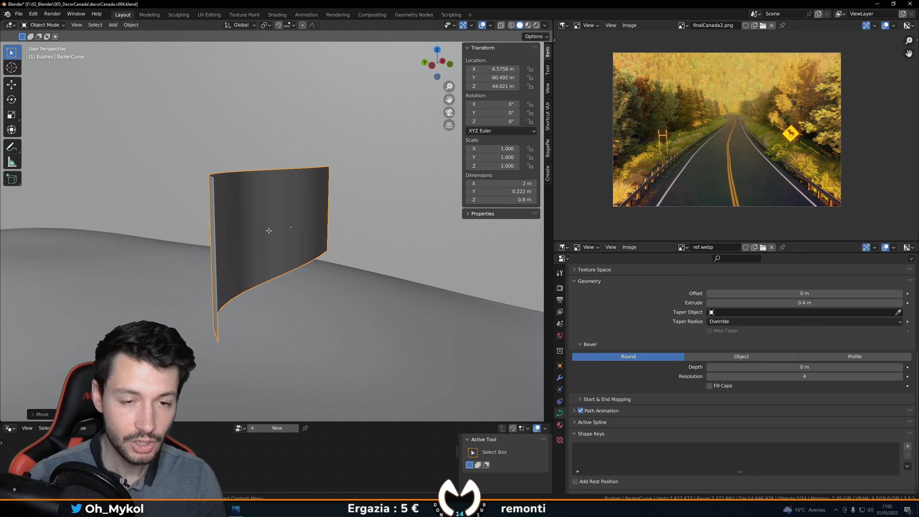
Step: Tilt all control points of the Bezier curve by 90° so the ribbon lies flat like a road
{"action": "key", "text": "Tab"}
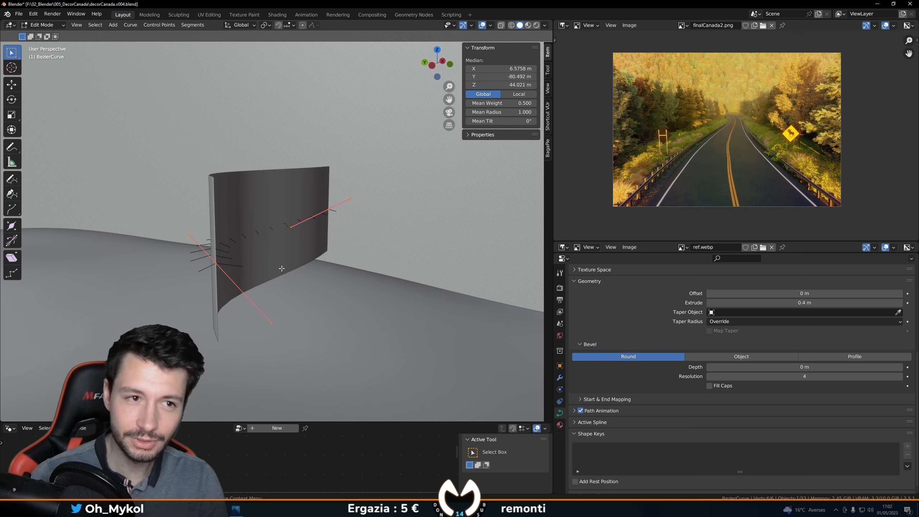
{"action": "key", "text": "Tab"}
{"action": "key", "text": "Tab"}
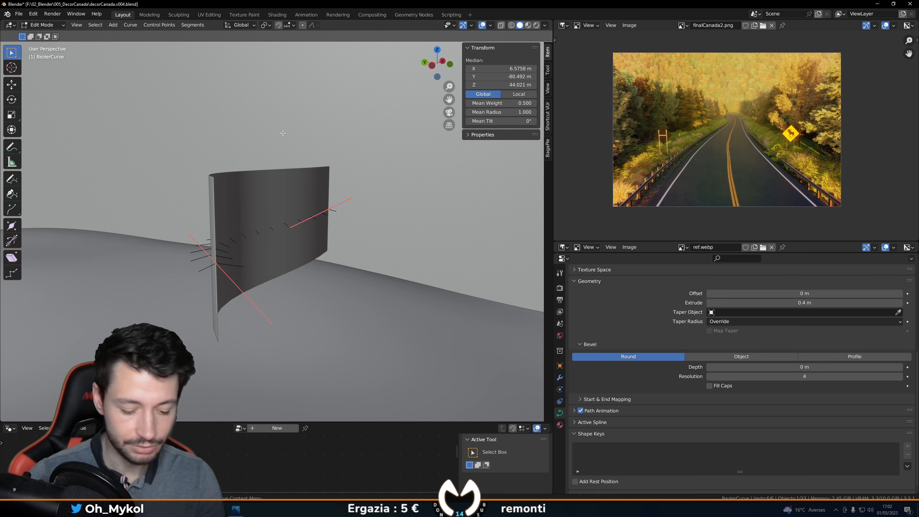
{"action": "key", "text": "F3"}
{"action": "type", "text": "tolt"}
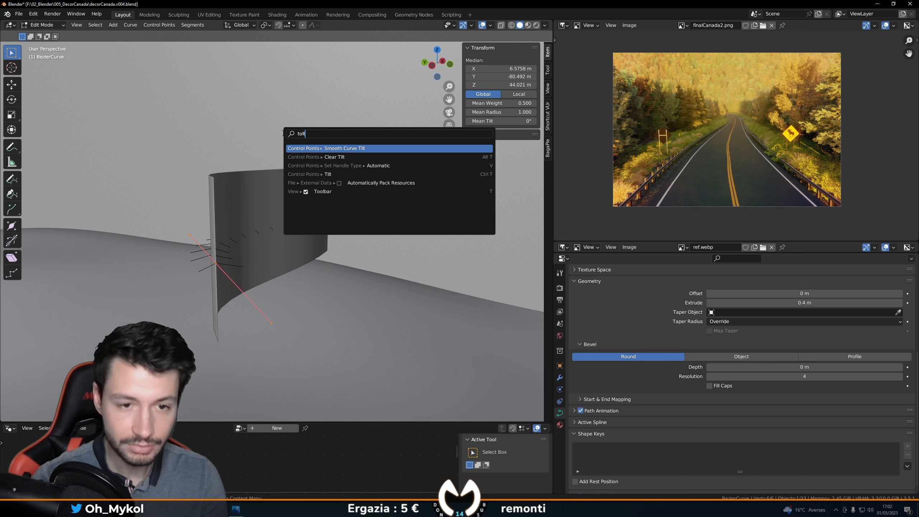
{"action": "left_click", "coordinate": [316, 173]}
{"action": "key", "text": "ctrl+t"}
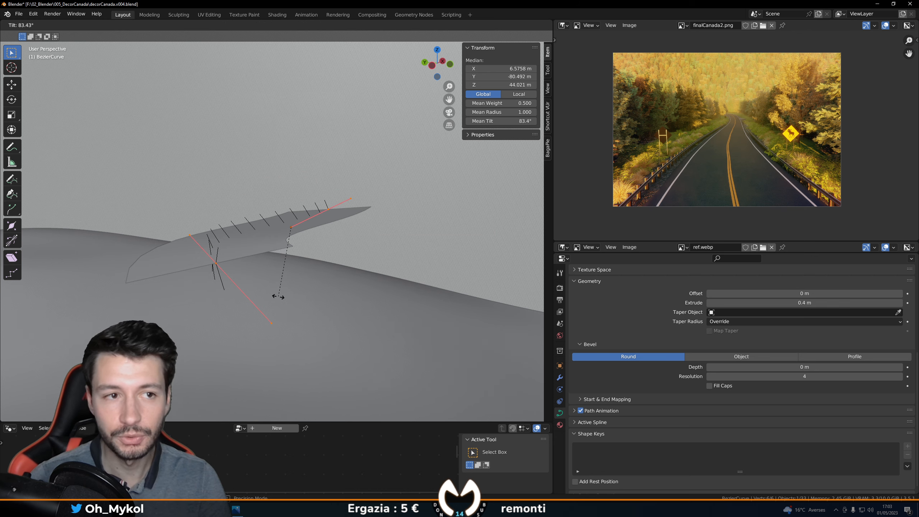
{"action": "type", "text": "90"}
{"action": "key", "text": "Return"}
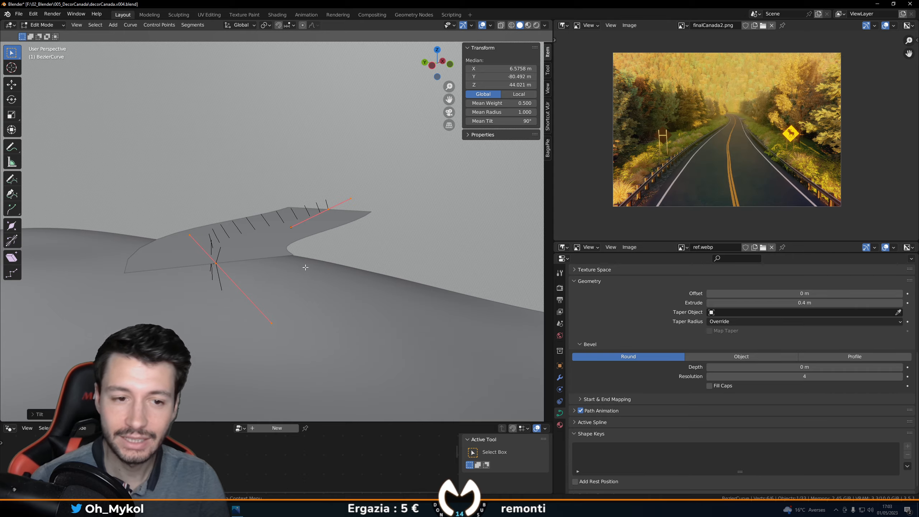
Step: Move the curve's end control point horizontally to about X 9.25 m, Y -81.18 m and lengthen its handles
{"action": "middle_click_drag", "start_coordinate": [305, 267], "coordinate": [401, 203]}
{"action": "left_click", "coordinate": [321, 279]}
{"action": "key", "text": "KP_1"}
{"action": "key", "text": "KP_7"}
{"action": "key", "text": "g"}
{"action": "key", "text": "shift+z"}
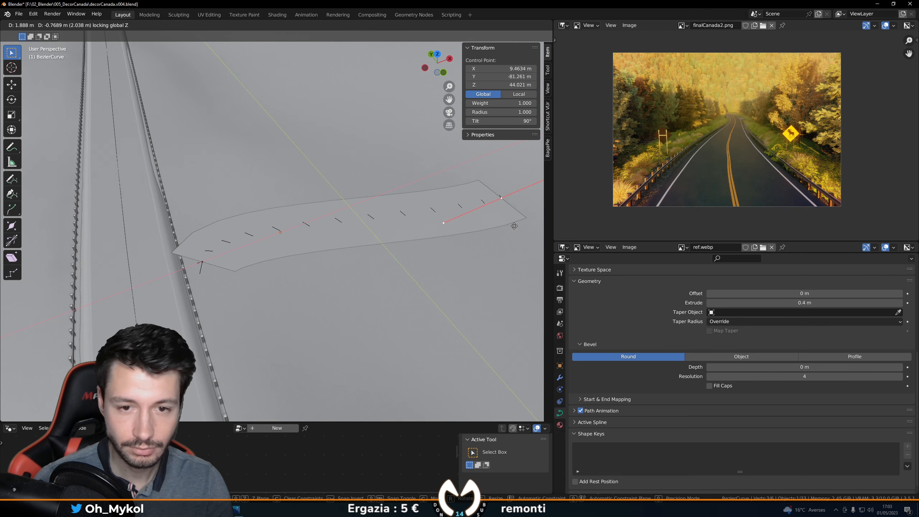
{"action": "left_click", "coordinate": [514, 226]}
{"action": "key", "text": "s"}
{"action": "left_click", "coordinate": [437, 263]}
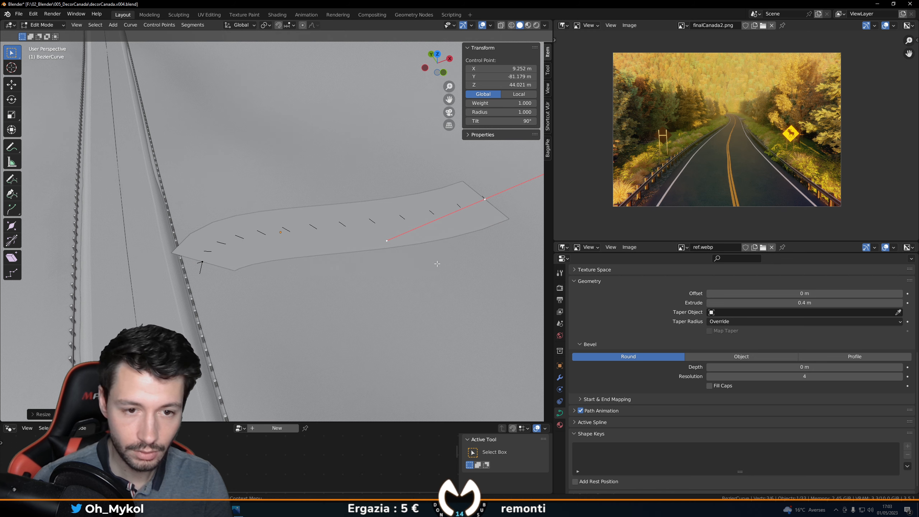
Step: Extrude the curve's end to a new point at about X 13.18 m, Y -77.77 m and rotate it around Z to smooth the bend
{"action": "middle_click_drag", "start_coordinate": [437, 264], "coordinate": [191, 308], "text": "shift"}
{"action": "key", "text": "e"}
{"action": "key", "text": "shift+z"}
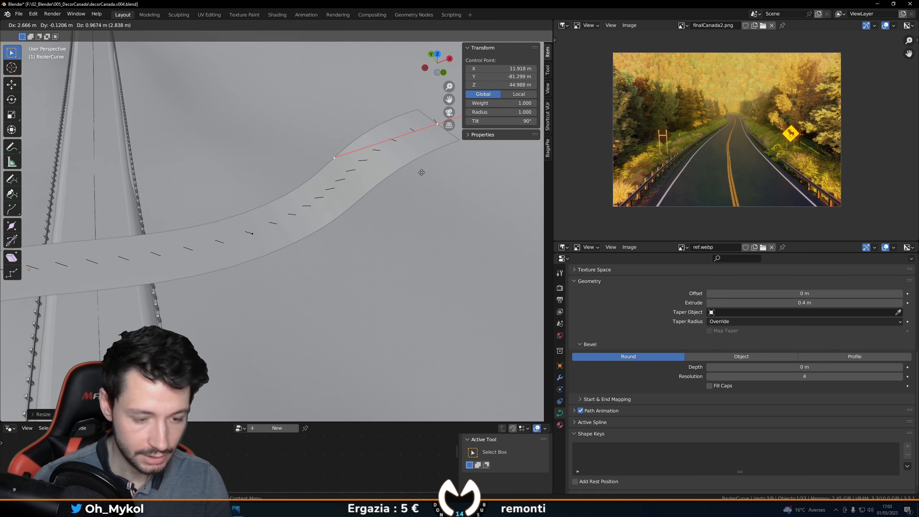
{"action": "left_click", "coordinate": [382, 170]}
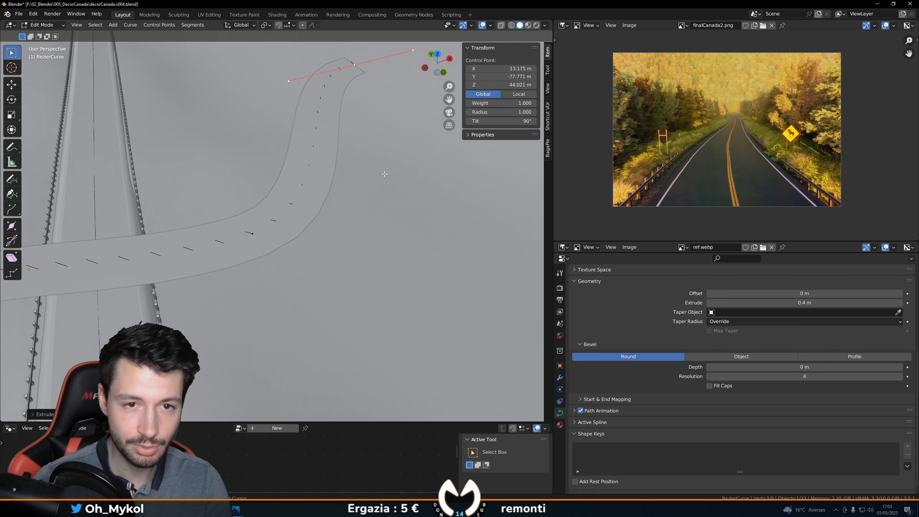
{"action": "middle_click_drag", "start_coordinate": [382, 170], "coordinate": [394, 180], "text": "shift"}
{"action": "key", "text": "r"}
{"action": "key", "text": "z"}
{"action": "left_click", "coordinate": [215, 62]}
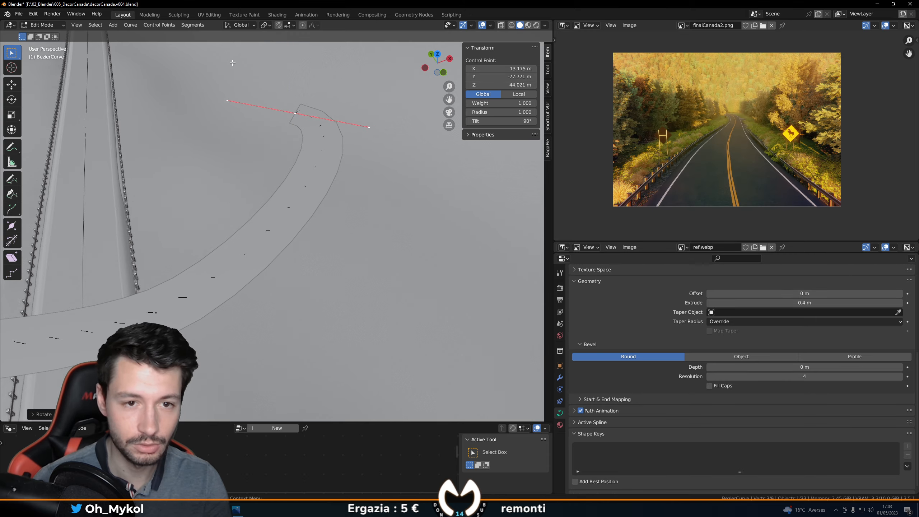
Step: Extrude one more curve point to about X 9.35 m, Y -74.22 m, Z 45.34 m and finish editing the curve
{"action": "middle_click_drag", "start_coordinate": [299, 221], "coordinate": [395, 260], "text": "shift"}
{"action": "key", "text": "e"}
{"action": "left_click", "coordinate": [160, 168]}
{"action": "middle_click_drag", "start_coordinate": [160, 168], "coordinate": [341, 283]}
{"action": "key", "text": "Tab"}
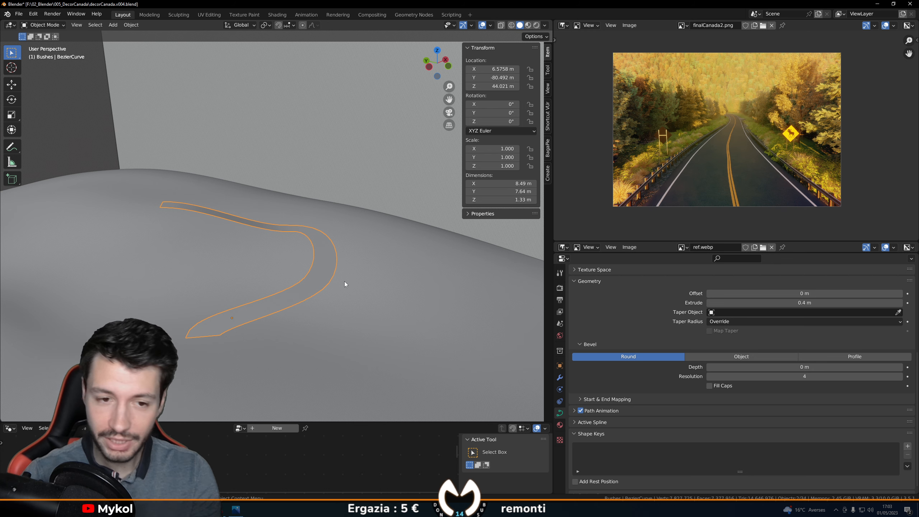
{"action": "key", "text": "Tab"}
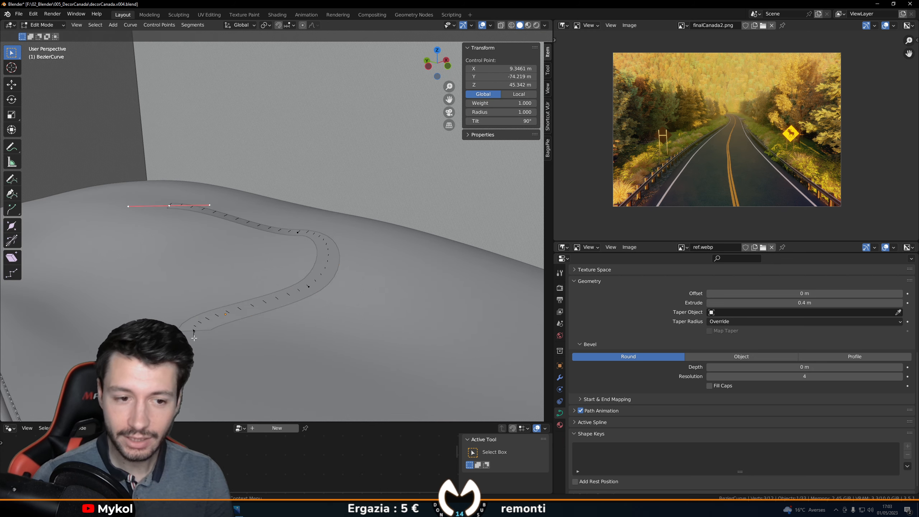
{"action": "key", "text": "Tab"}
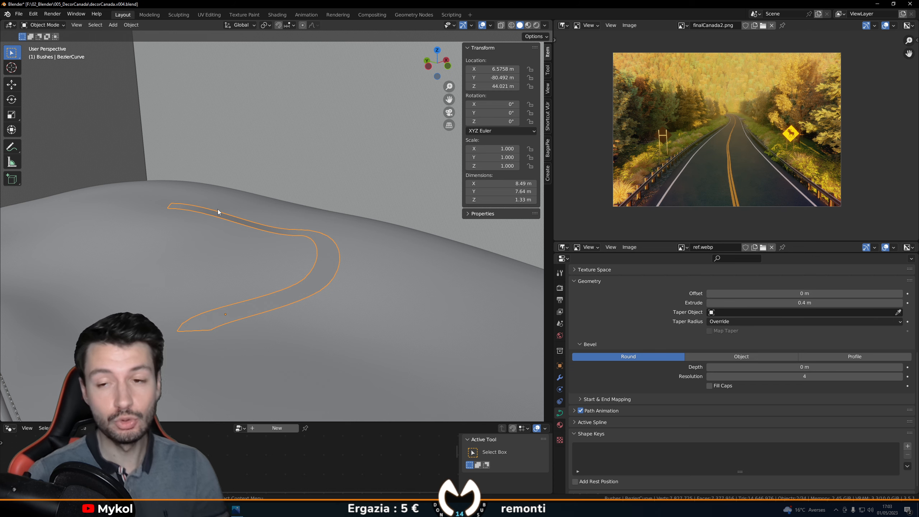
Step: Delete the demonstration Bezier curve lying across the road
{"action": "middle_click_drag", "start_coordinate": [318, 283], "coordinate": [259, 331]}
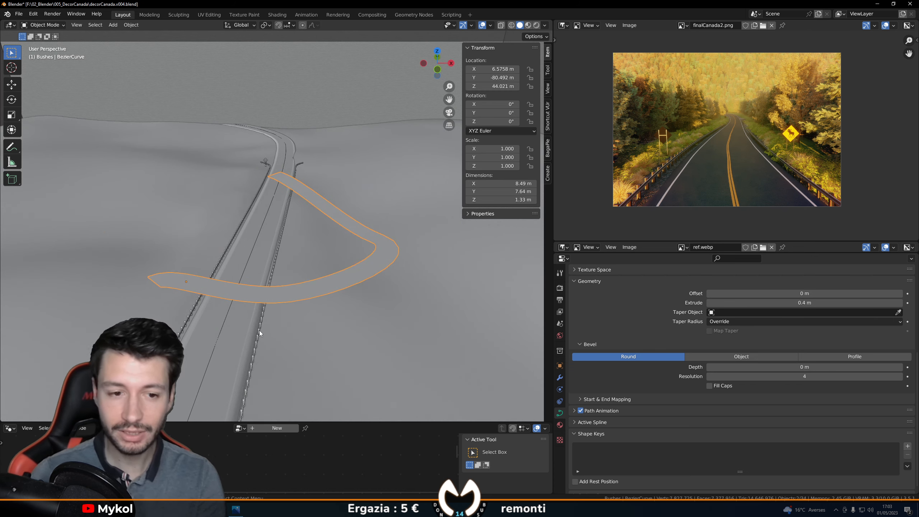
{"action": "key", "text": "Delete"}
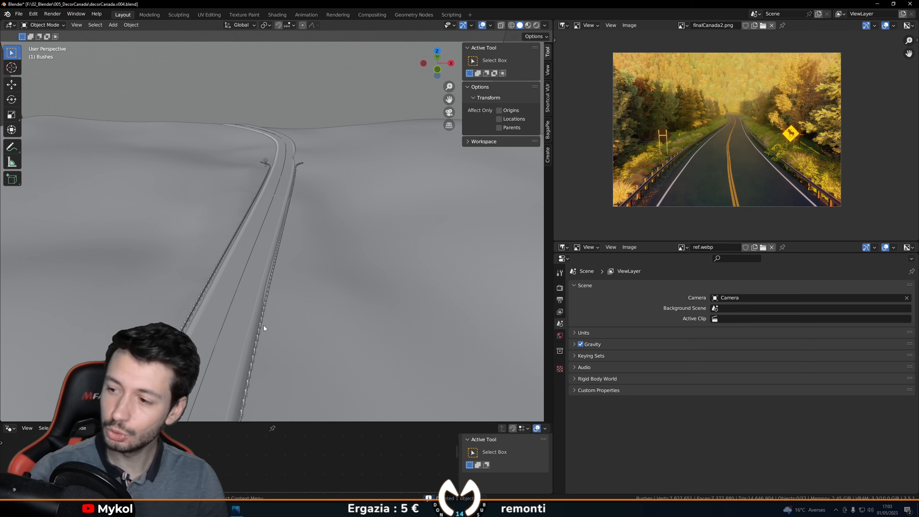
{"action": "middle_click_drag", "start_coordinate": [217, 320], "coordinate": [245, 257], "text": "shift"}
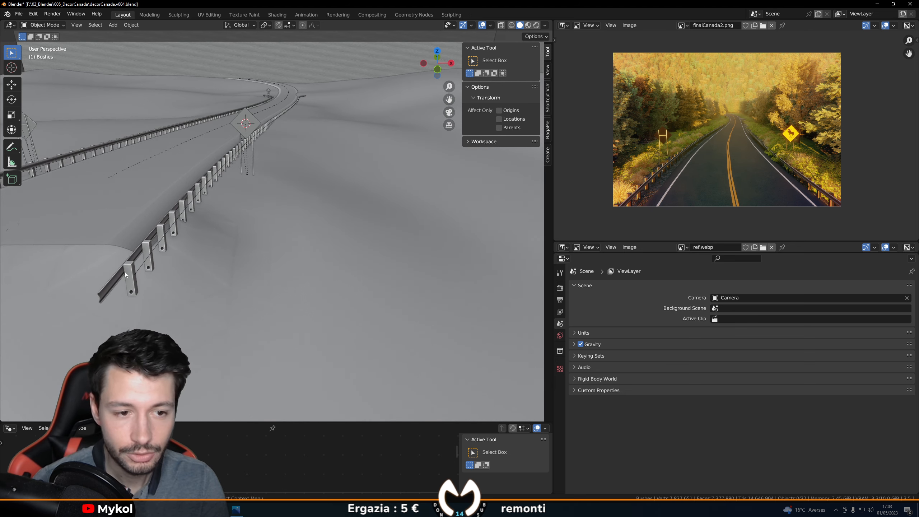
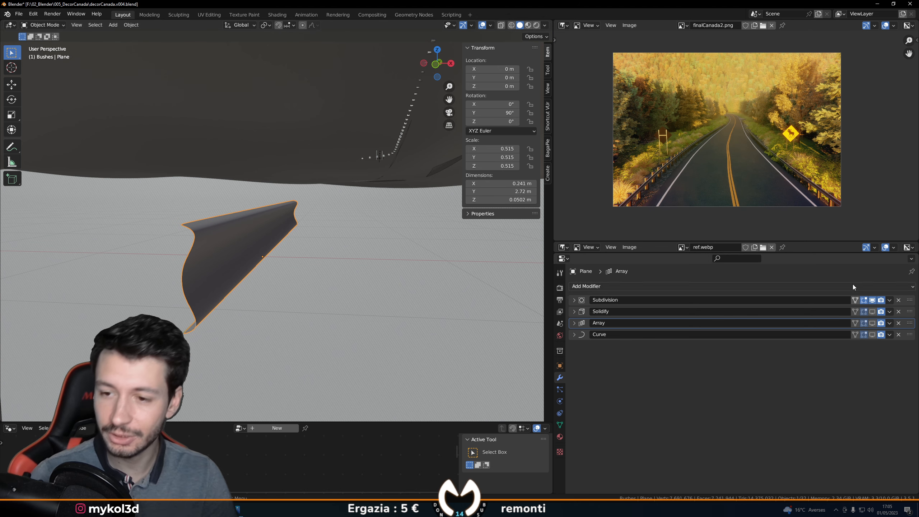
Step: Enable the viewport display of the guardrail profile's Solidify modifier and check the thickened rail
{"action": "left_click", "coordinate": [872, 311]}
{"action": "middle_click_drag", "start_coordinate": [261, 286], "coordinate": [344, 277]}
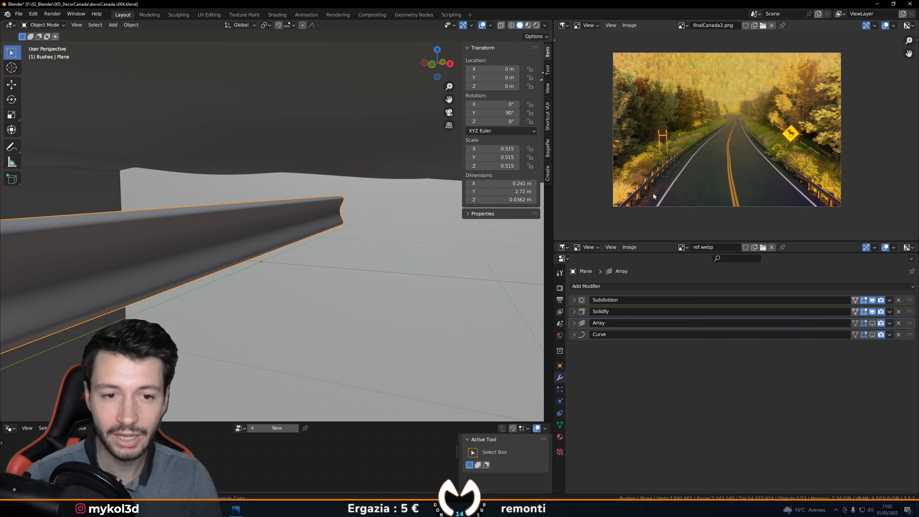
{"action": "scroll", "coordinate": [265, 219], "scroll_direction": "down", "scroll_amount": 3}
{"action": "middle_click_drag", "start_coordinate": [257, 288], "coordinate": [228, 286]}
Step: Enable the viewport display of the guardrail's Array and Curve modifiers so the rail repeats along the road
{"action": "left_click", "coordinate": [872, 323]}
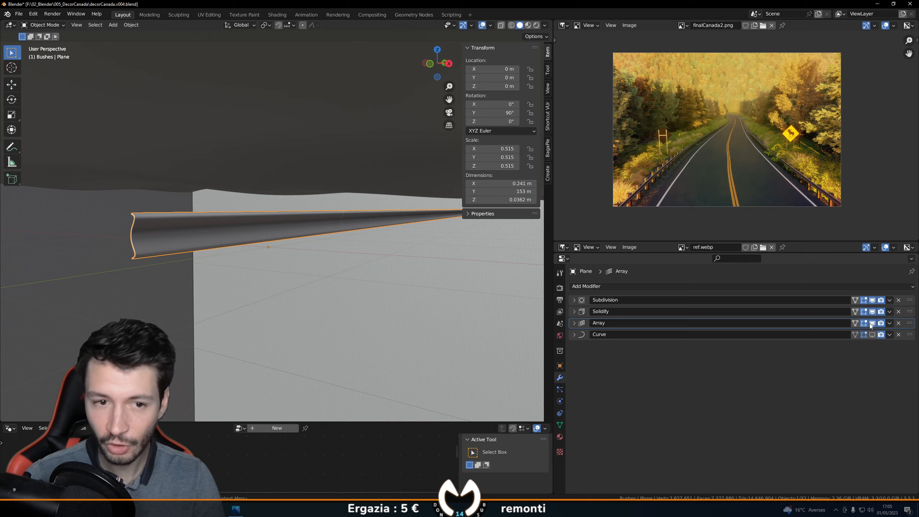
{"action": "middle_click_drag", "start_coordinate": [322, 273], "coordinate": [630, 306]}
{"action": "left_click", "coordinate": [872, 334]}
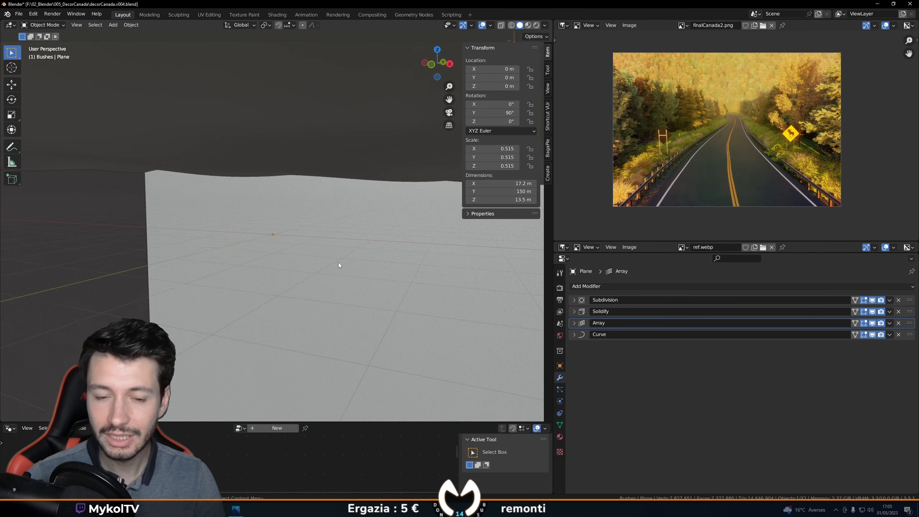
{"action": "scroll", "coordinate": [336, 262], "scroll_direction": "down", "scroll_amount": 6}
{"action": "scroll", "coordinate": [313, 262], "scroll_direction": "up", "scroll_amount": 6}
{"action": "middle_click_drag", "start_coordinate": [318, 273], "coordinate": [367, 262]}
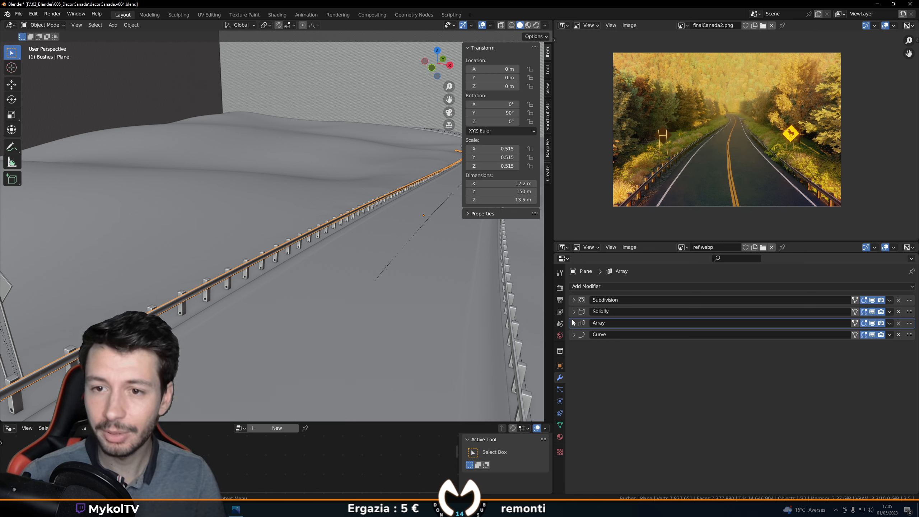
Step: Inspect the guardrail in the final render and compare the render with the pink-toned version in the image viewer, resized and placed beneath it
{"action": "scroll", "coordinate": [609, 192], "scroll_direction": "up", "scroll_amount": 2}
{"action": "scroll", "coordinate": [630, 183], "scroll_direction": "up", "scroll_amount": 1}
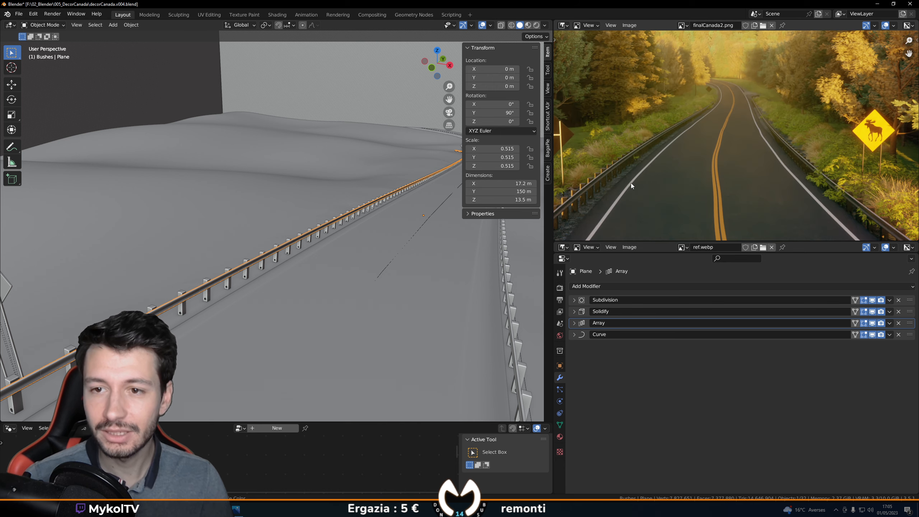
{"action": "scroll", "coordinate": [600, 184], "scroll_direction": "down", "scroll_amount": 2}
{"action": "middle_click_drag", "start_coordinate": [690, 178], "coordinate": [700, 188]}
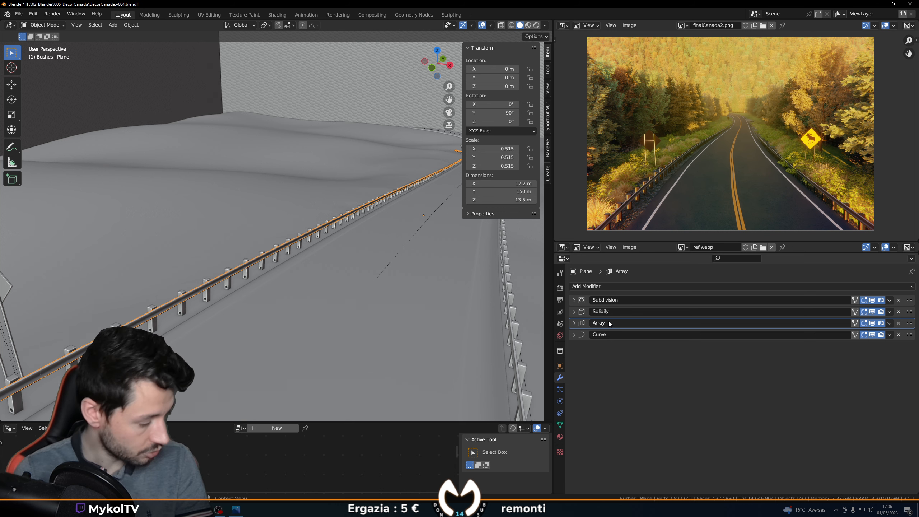
{"action": "left_click", "coordinate": [236, 510]}
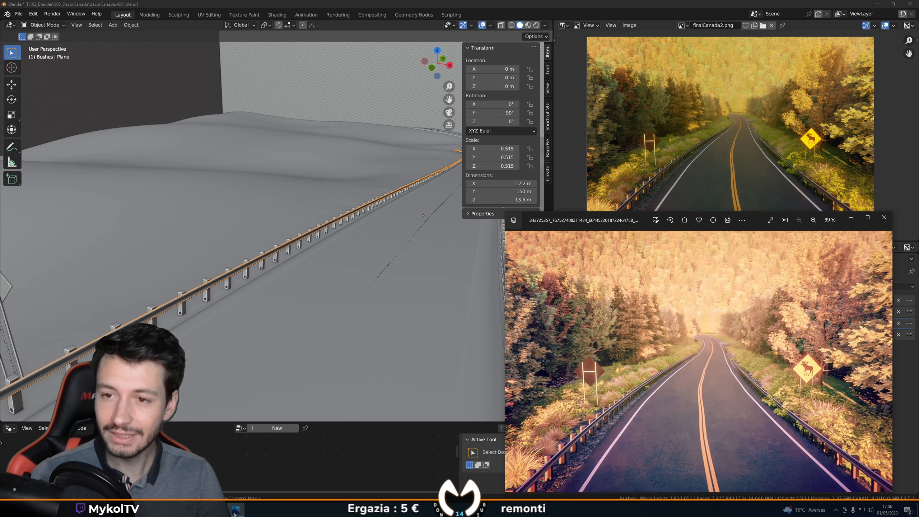
{"action": "left_click_drag", "start_coordinate": [505, 212], "coordinate": [576, 280]}
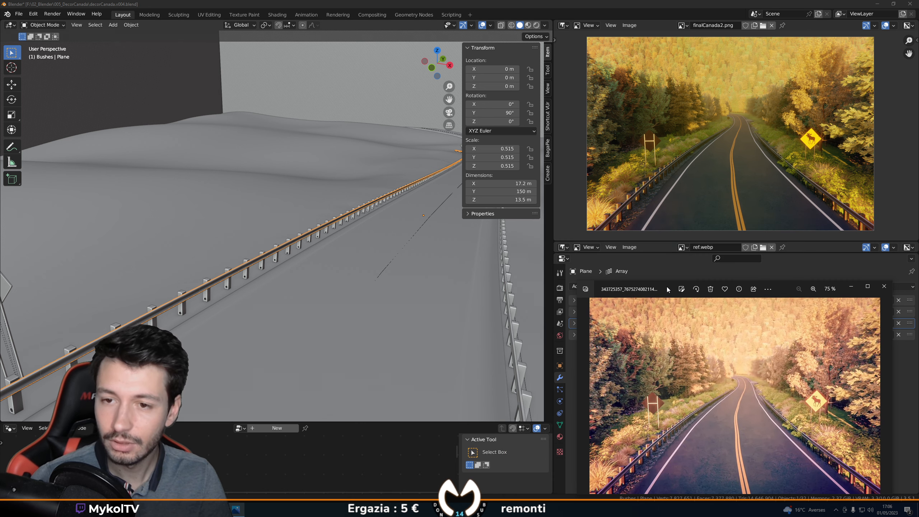
{"action": "left_click_drag", "start_coordinate": [666, 287], "coordinate": [662, 249]}
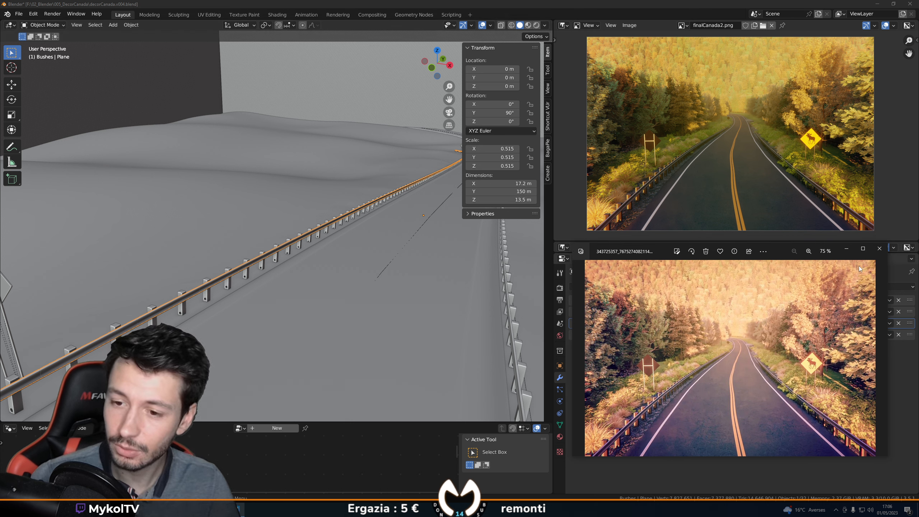
{"action": "left_click", "coordinate": [845, 249]}
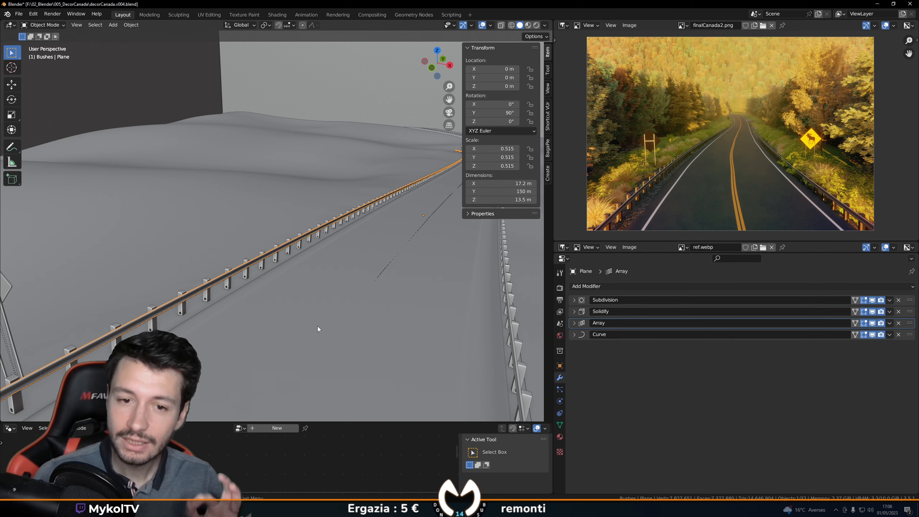
Step: Select the terrain plane and enable the viewport display of its Bushes particle system
{"action": "key", "text": "KP_Decimal"}
{"action": "middle_click_drag", "start_coordinate": [316, 326], "coordinate": [416, 277]}
{"action": "left_click", "coordinate": [417, 278]}
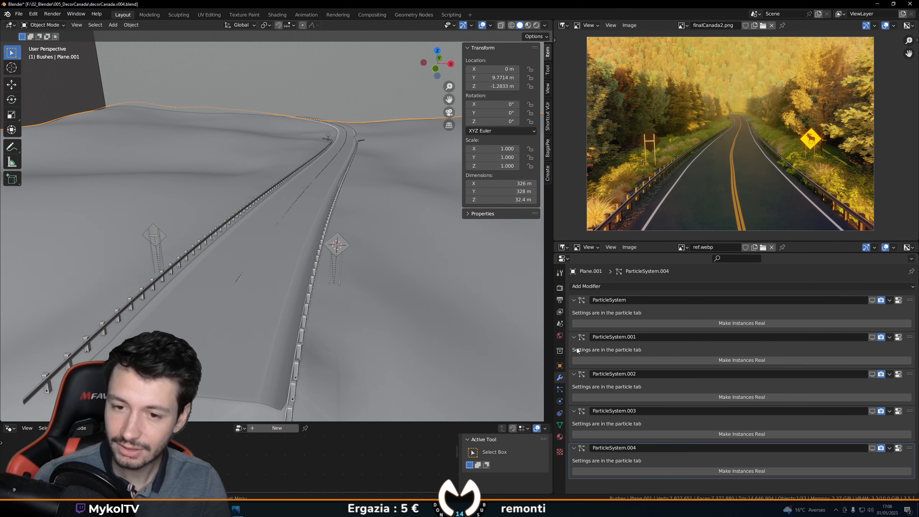
{"action": "left_click", "coordinate": [560, 389]}
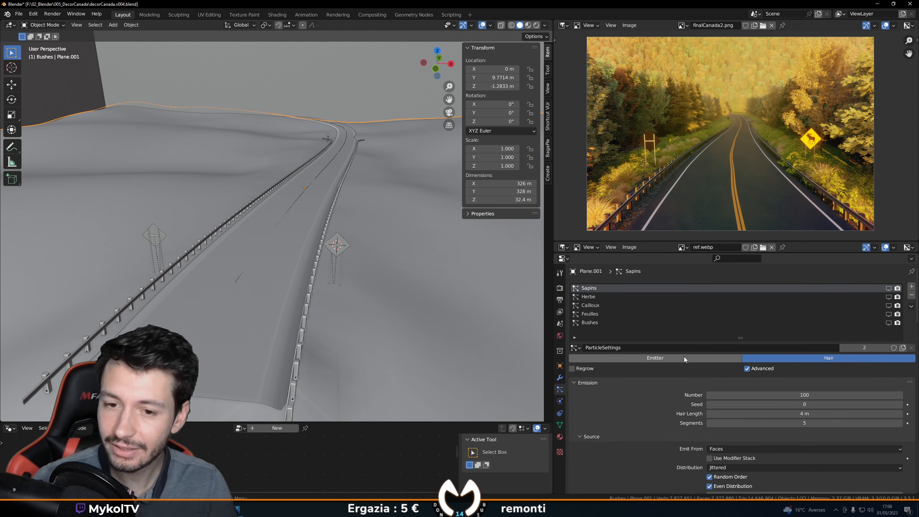
{"action": "left_click", "coordinate": [608, 322]}
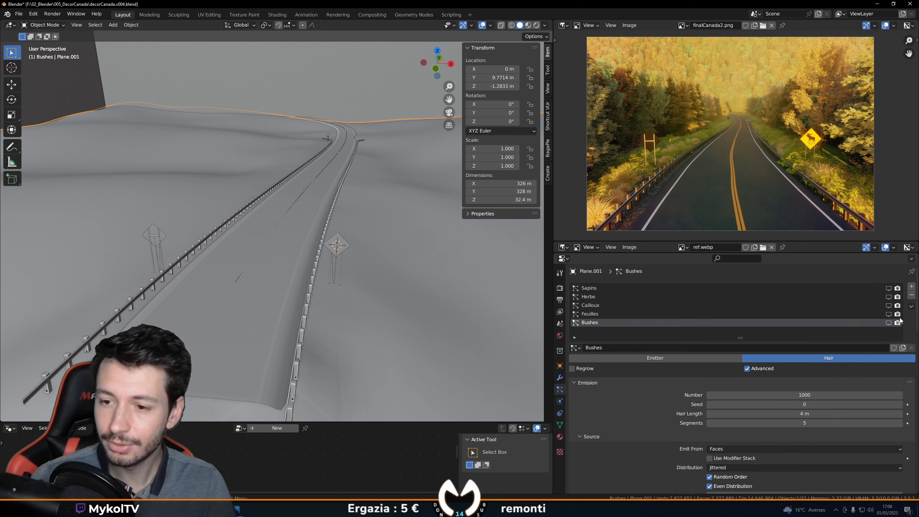
{"action": "left_click", "coordinate": [888, 322]}
{"action": "middle_click_drag", "start_coordinate": [452, 329], "coordinate": [393, 327]}
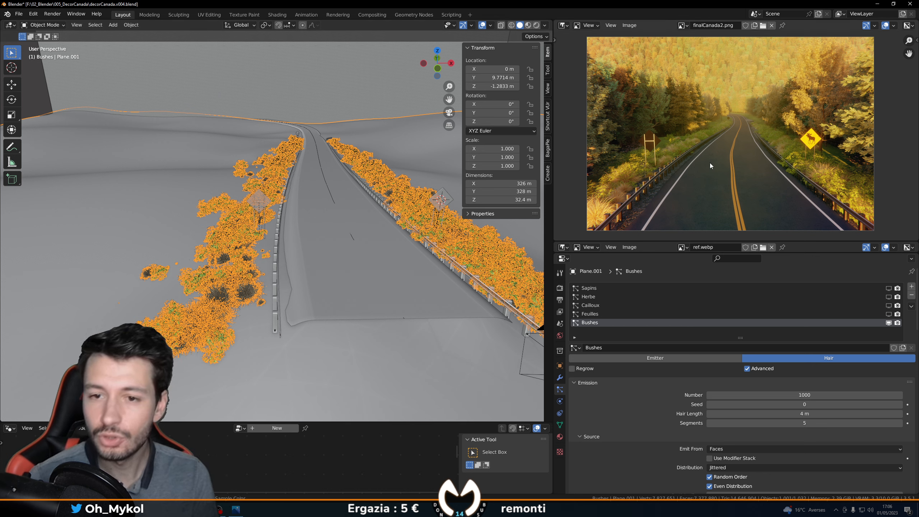
Step: Examine the guardrails and the bushes overlapping them along both sides of the road in the final render
{"action": "scroll", "coordinate": [707, 158], "scroll_direction": "up", "scroll_amount": 2}
{"action": "middle_click_drag", "start_coordinate": [667, 170], "coordinate": [756, 166]}
{"action": "scroll", "coordinate": [696, 178], "scroll_direction": "up", "scroll_amount": 1}
{"action": "middle_click_drag", "start_coordinate": [695, 179], "coordinate": [723, 176]}
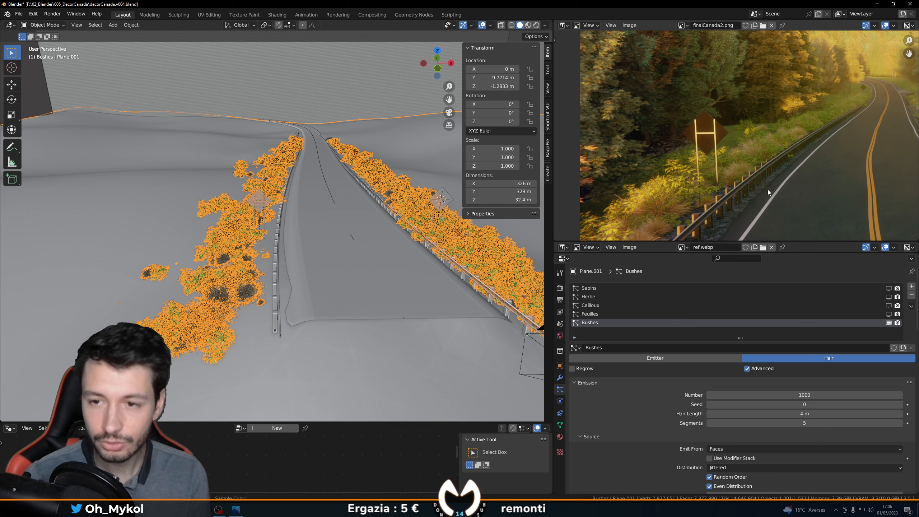
{"action": "middle_click_drag", "start_coordinate": [767, 190], "coordinate": [662, 175]}
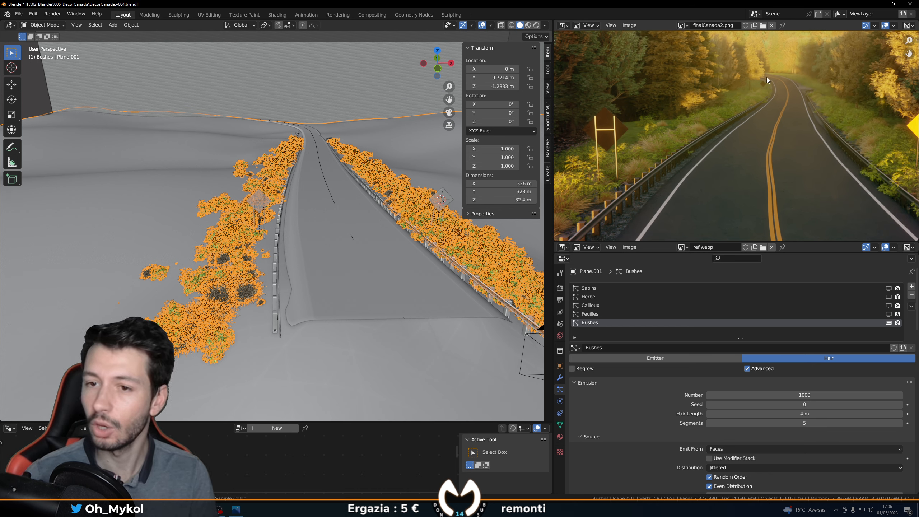
{"action": "middle_click_drag", "start_coordinate": [757, 214], "coordinate": [521, 184]}
{"action": "middle_click_drag", "start_coordinate": [719, 170], "coordinate": [795, 151]}
{"action": "scroll", "coordinate": [755, 160], "scroll_direction": "up", "scroll_amount": 2}
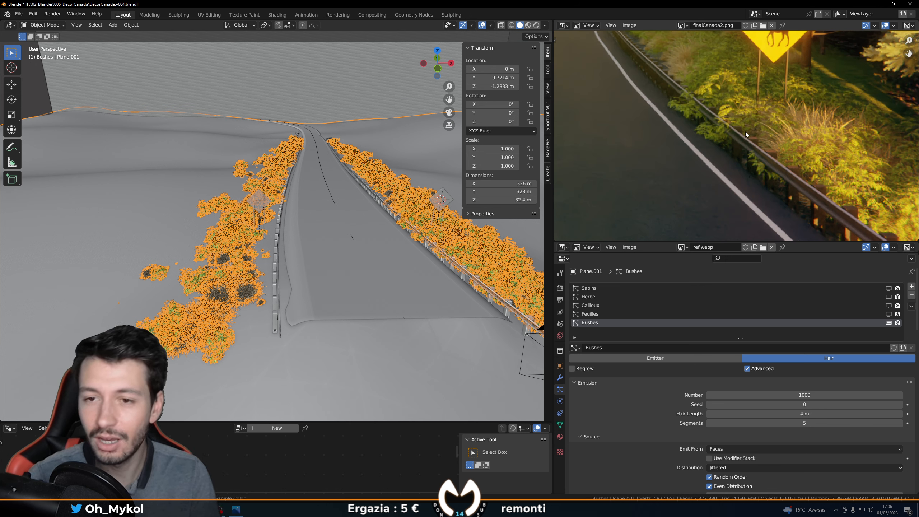
{"action": "middle_click_drag", "start_coordinate": [651, 75], "coordinate": [709, 122]}
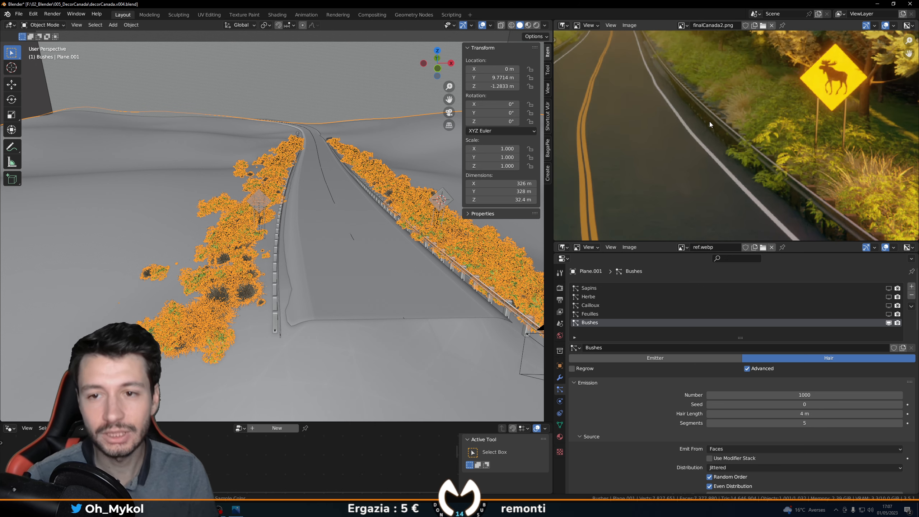
{"action": "mouse_move", "coordinate": [765, 171]}
{"action": "middle_mouse_down"}
{"action": "mouse_move", "coordinate": [745, 142]}
{"action": "mouse_move", "coordinate": [757, 157]}
{"action": "middle_mouse_up"}
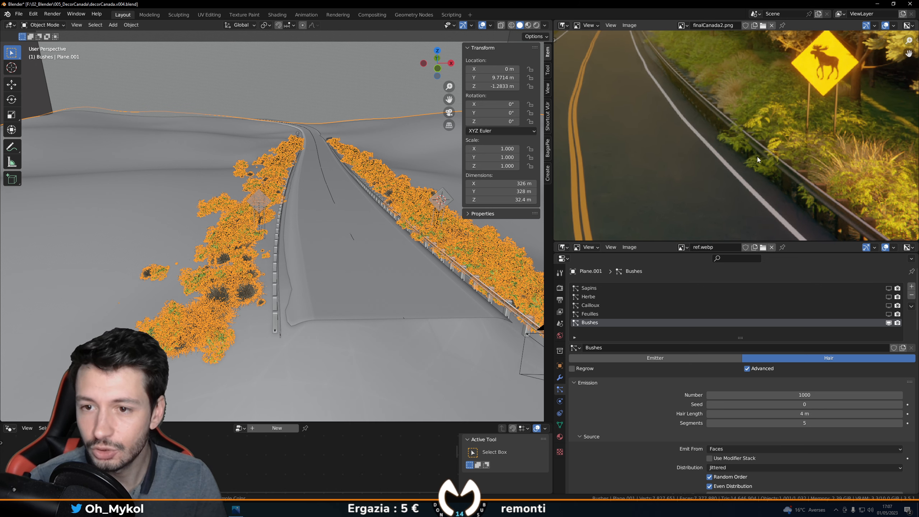
{"action": "middle_click_drag", "start_coordinate": [716, 118], "coordinate": [728, 133]}
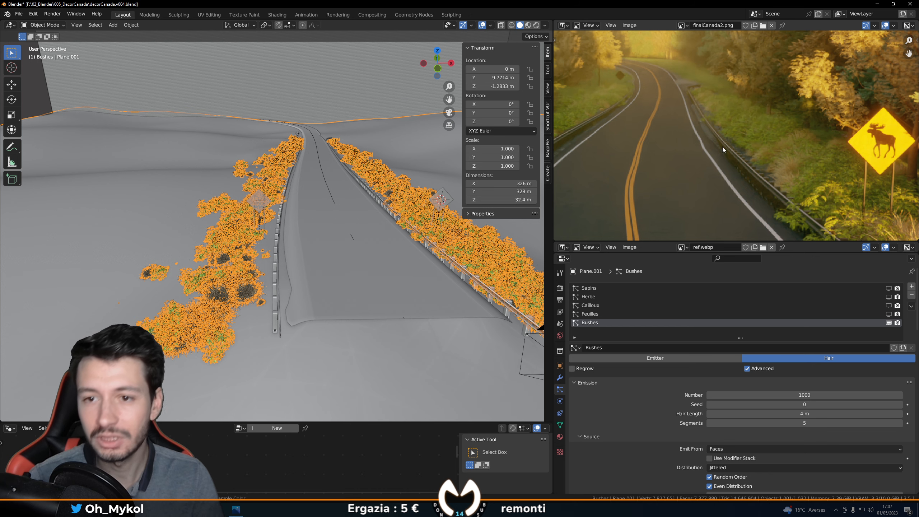
{"action": "middle_click_drag", "start_coordinate": [723, 147], "coordinate": [823, 125]}
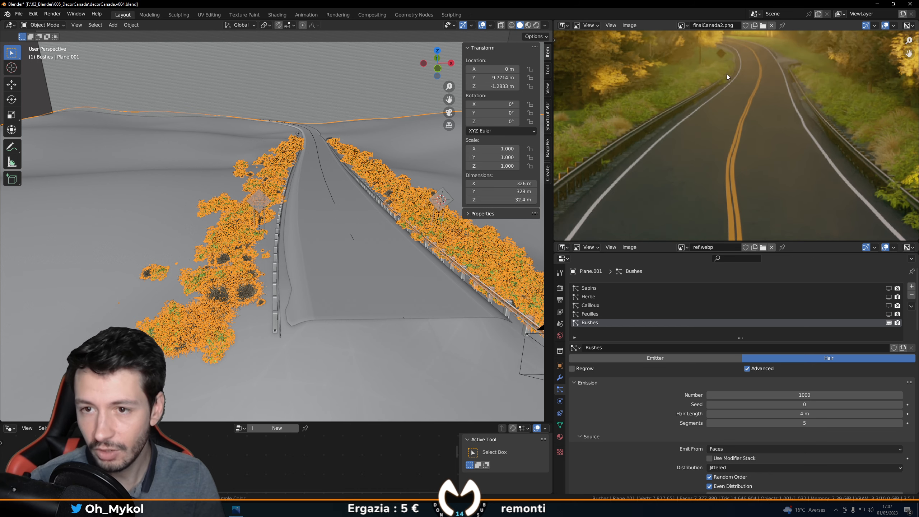
{"action": "middle_click_drag", "start_coordinate": [730, 192], "coordinate": [664, 159]}
{"action": "scroll", "coordinate": [701, 154], "scroll_direction": "up", "scroll_amount": 4}
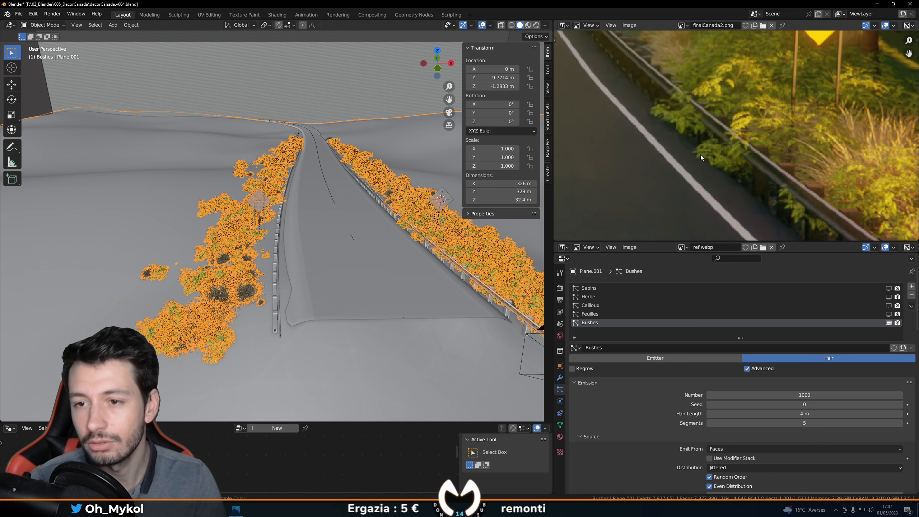
{"action": "middle_click_drag", "start_coordinate": [785, 200], "coordinate": [744, 152]}
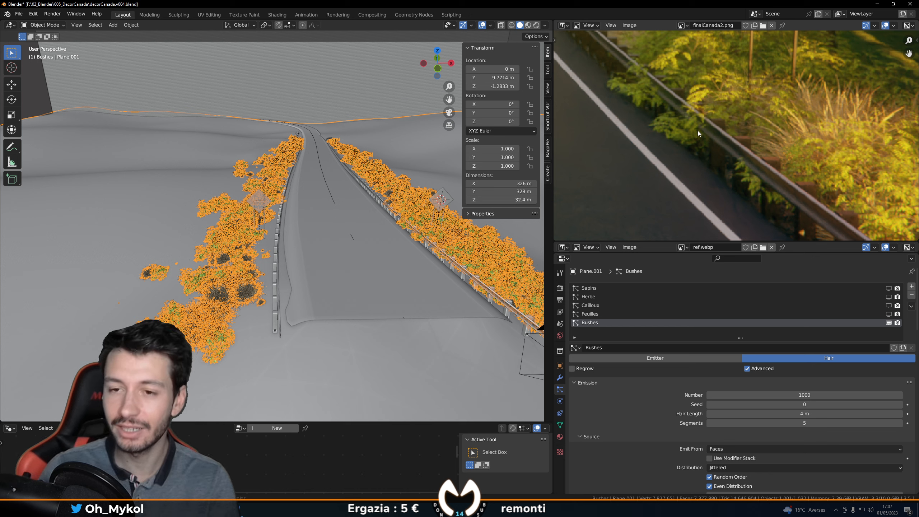
{"action": "scroll", "coordinate": [711, 137], "scroll_direction": "down", "scroll_amount": 6}
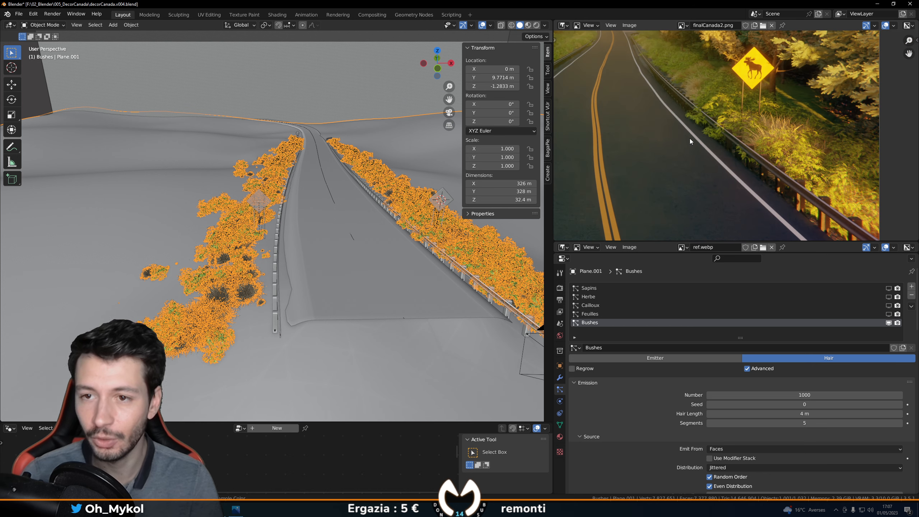
{"action": "middle_click_drag", "start_coordinate": [679, 139], "coordinate": [783, 146]}
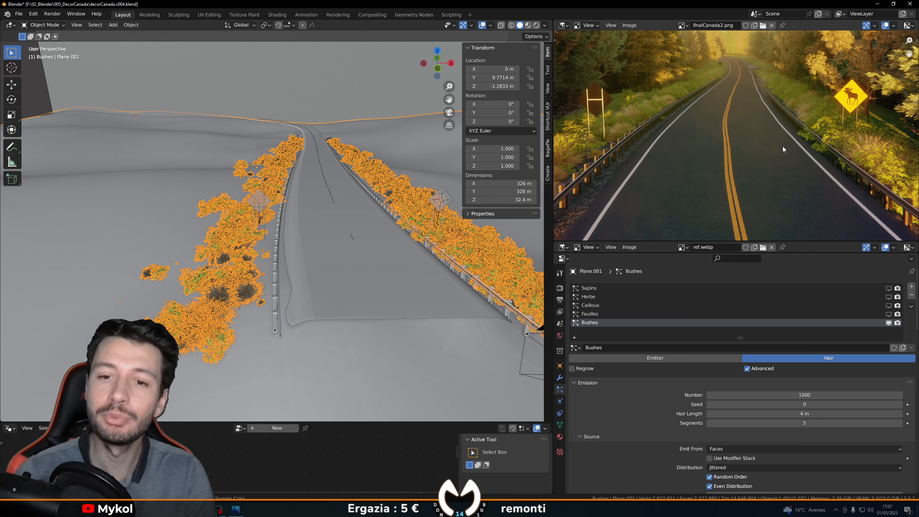
{"action": "scroll", "coordinate": [771, 143], "scroll_direction": "down", "scroll_amount": 3}
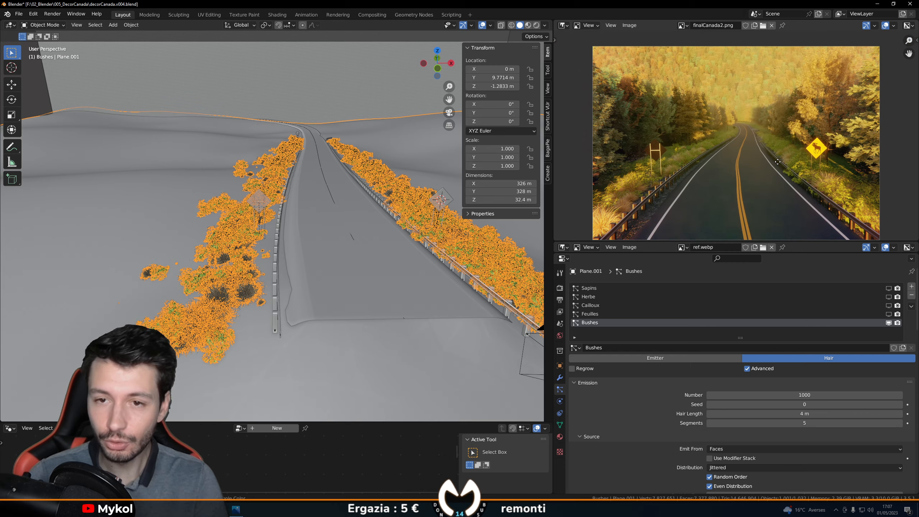
Step: Delete the large cube that encloses the whole scene
{"action": "mouse_move", "coordinate": [257, 293]}
{"action": "middle_mouse_down"}
{"action": "mouse_move", "coordinate": [242, 290]}
{"action": "mouse_move", "coordinate": [251, 295]}
{"action": "middle_mouse_up"}
{"action": "scroll", "coordinate": [347, 202], "scroll_direction": "down", "scroll_amount": 4}
{"action": "scroll", "coordinate": [346, 239], "scroll_direction": "up", "scroll_amount": 3}
{"action": "middle_click_drag", "start_coordinate": [346, 242], "coordinate": [333, 242]}
{"action": "scroll", "coordinate": [333, 242], "scroll_direction": "up", "scroll_amount": 2}
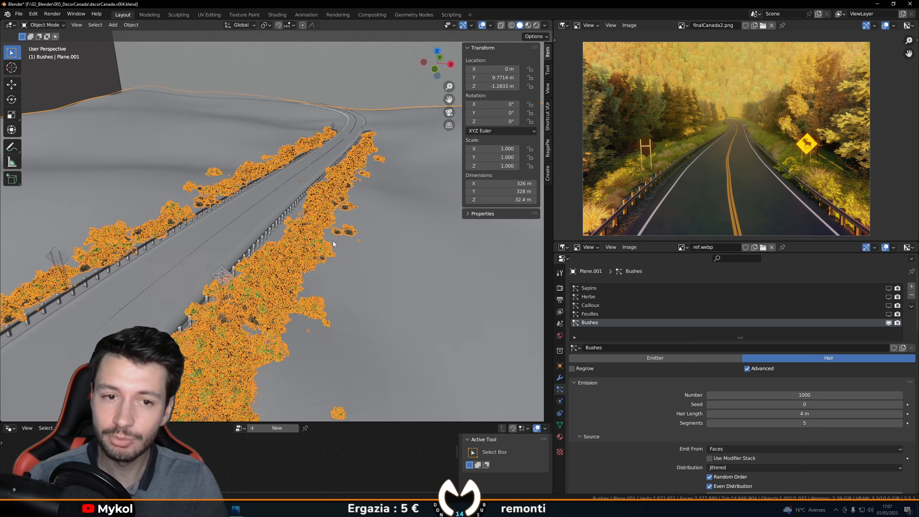
{"action": "scroll", "coordinate": [336, 233], "scroll_direction": "down", "scroll_amount": 9}
{"action": "left_click", "coordinate": [211, 186]}
{"action": "scroll", "coordinate": [210, 185], "scroll_direction": "down", "scroll_amount": 6}
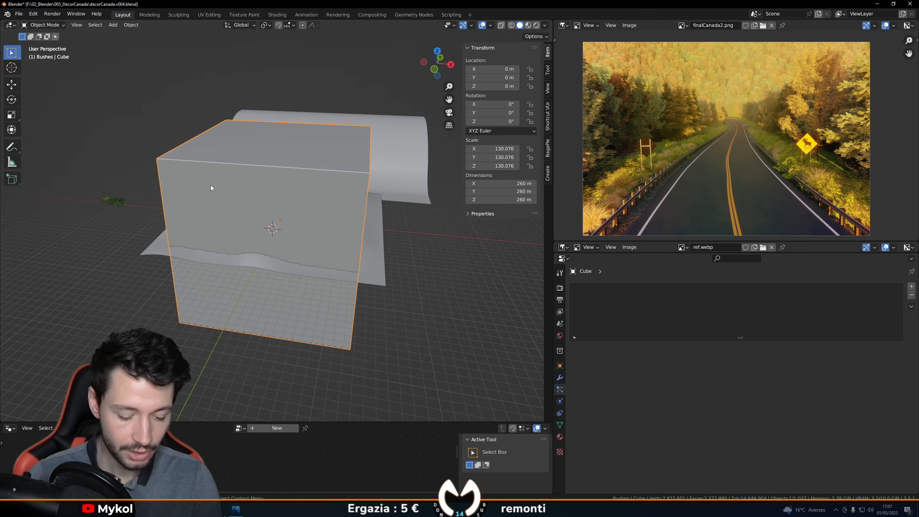
{"action": "key", "text": "Delete"}
{"action": "scroll", "coordinate": [261, 237], "scroll_direction": "up", "scroll_amount": 5}
{"action": "scroll", "coordinate": [265, 242], "scroll_direction": "up", "scroll_amount": 7}
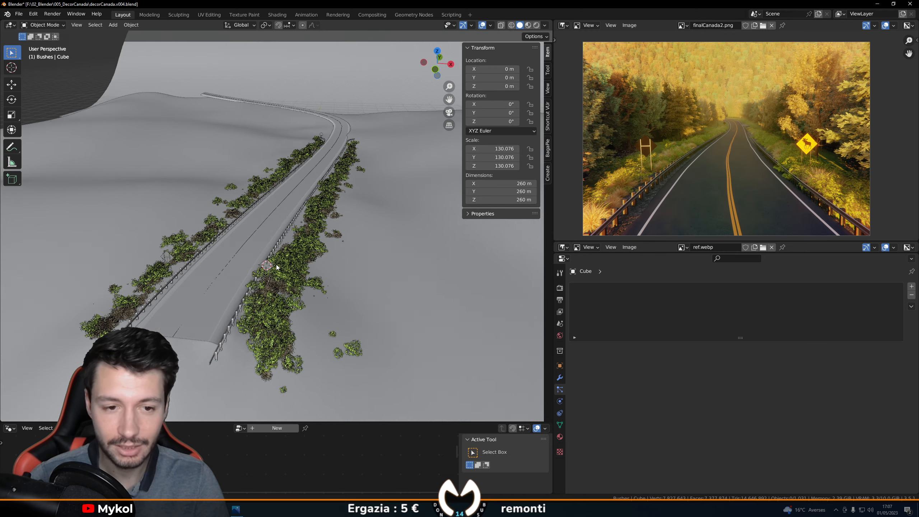
Step: Select the terrain plane and disable the viewport display of its Bushes particle system
{"action": "left_click", "coordinate": [319, 307]}
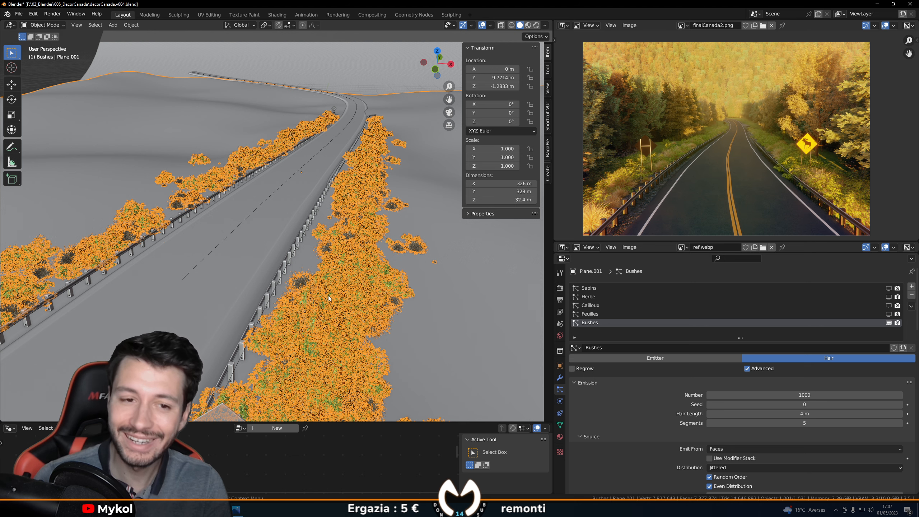
{"action": "scroll", "coordinate": [328, 295], "scroll_direction": "down", "scroll_amount": 8}
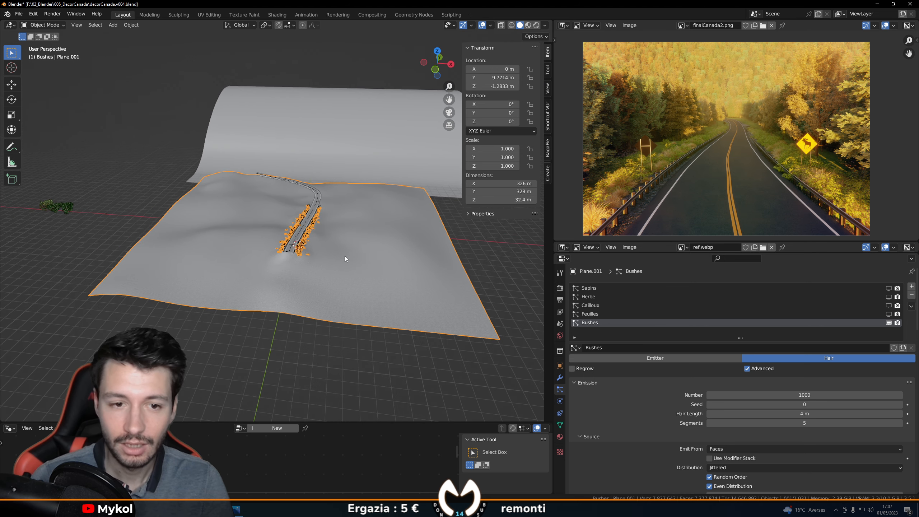
{"action": "left_click", "coordinate": [889, 322]}
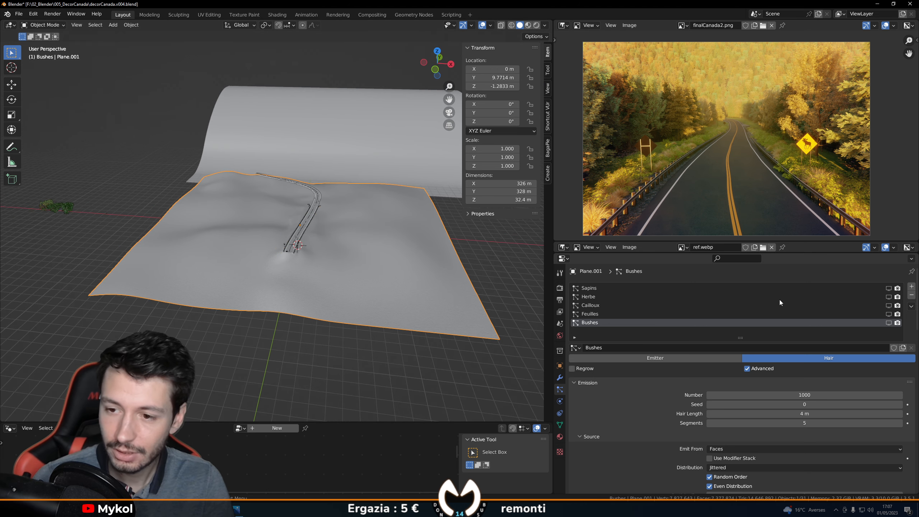
Step: Add a new plane mesh and raise it along Z to about 117 m, above the terrain
{"action": "key", "text": "shift+a"}
{"action": "mouse_move", "coordinate": [331, 247]}
{"action": "left_click", "coordinate": [376, 237]}
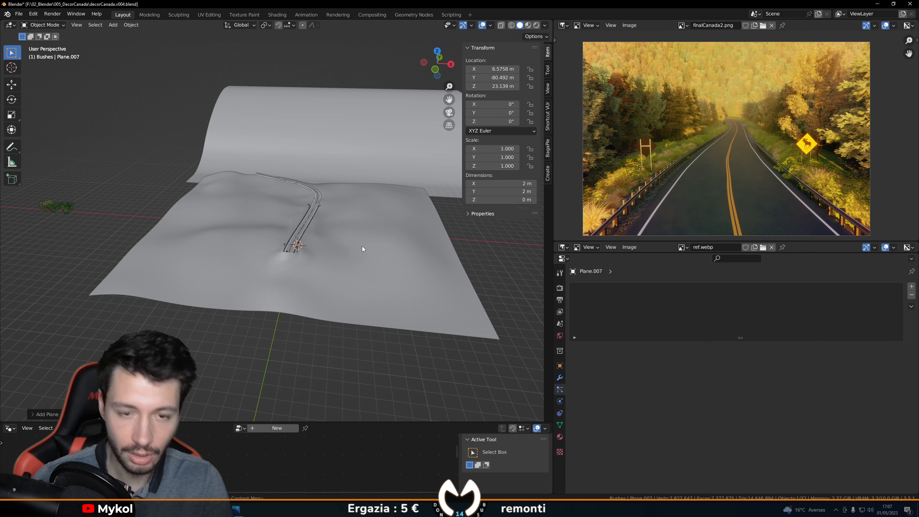
{"action": "key", "text": "g"}
{"action": "key", "text": "z"}
{"action": "left_click", "coordinate": [285, 215]}
Step: Scale the new plane up to about 42.5 m square and apply its scale
{"action": "key", "text": "s"}
{"action": "left_click", "coordinate": [474, 78]}
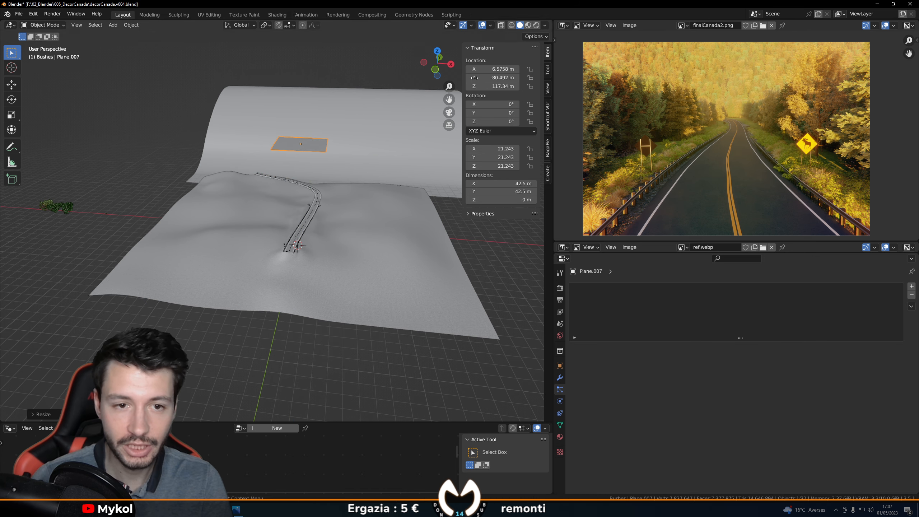
{"action": "key", "text": "ctrl+a"}
{"action": "left_click", "coordinate": [315, 211]}
{"action": "key", "text": "KP_Decimal"}
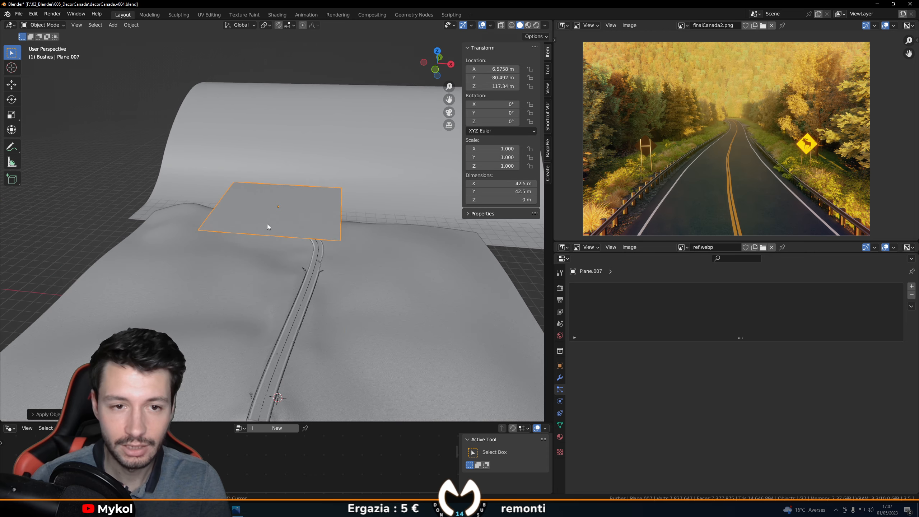
{"action": "scroll", "coordinate": [267, 224], "scroll_direction": "up", "scroll_amount": 5}
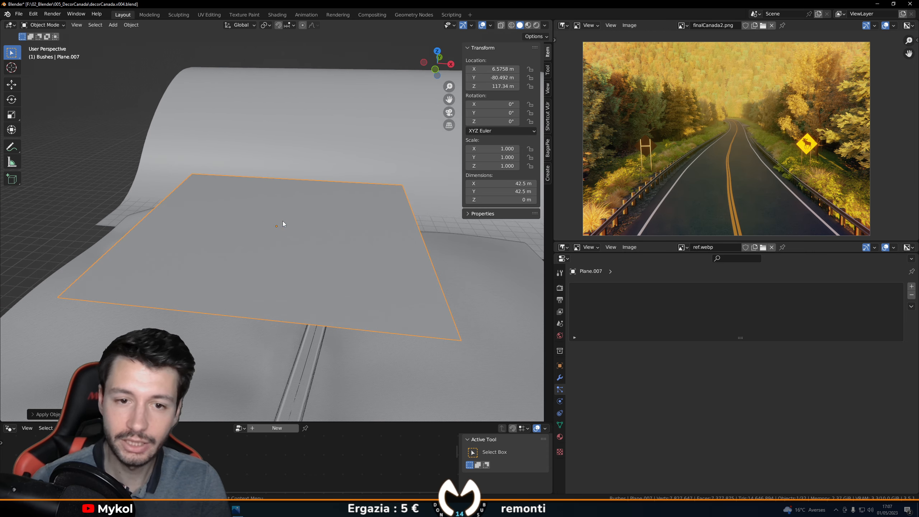
Step: Give the new plane a Hair particle system that renders as Object
{"action": "left_click", "coordinate": [912, 286]}
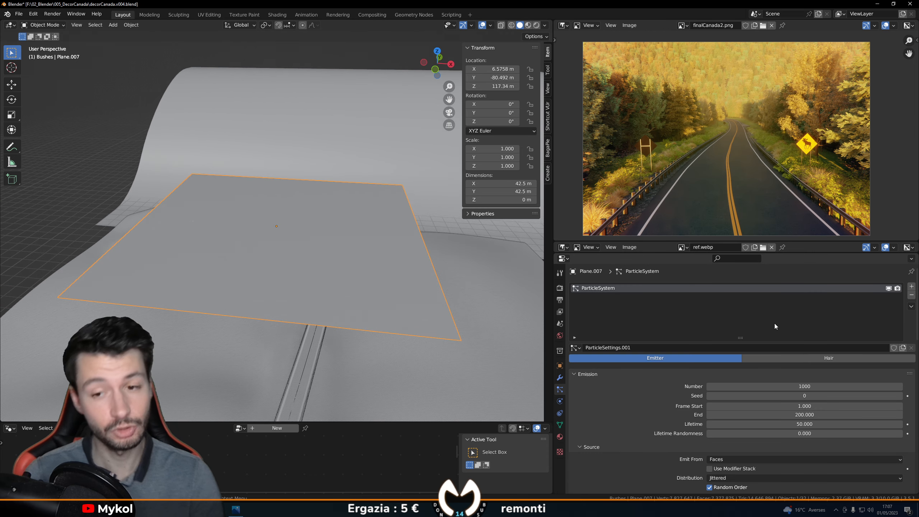
{"action": "left_click", "coordinate": [811, 358]}
{"action": "scroll", "coordinate": [630, 387], "scroll_direction": "down", "scroll_amount": 8}
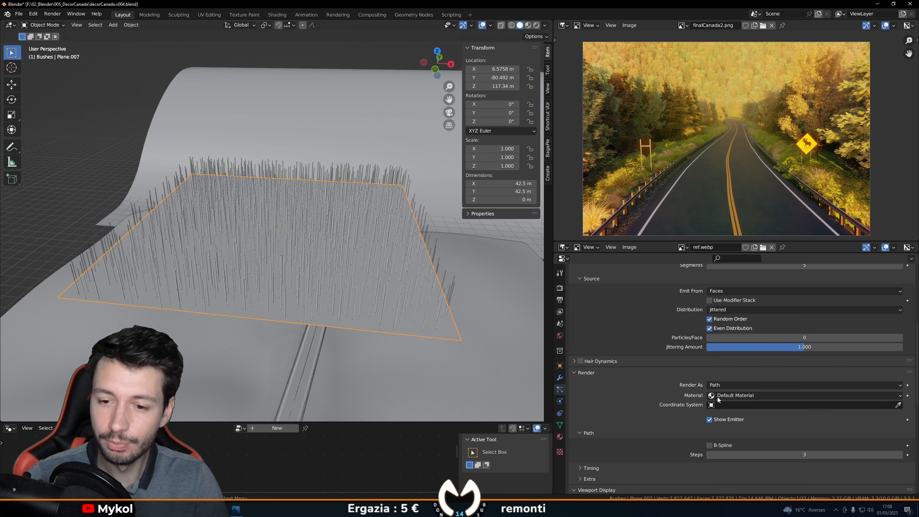
{"action": "left_click", "coordinate": [739, 385]}
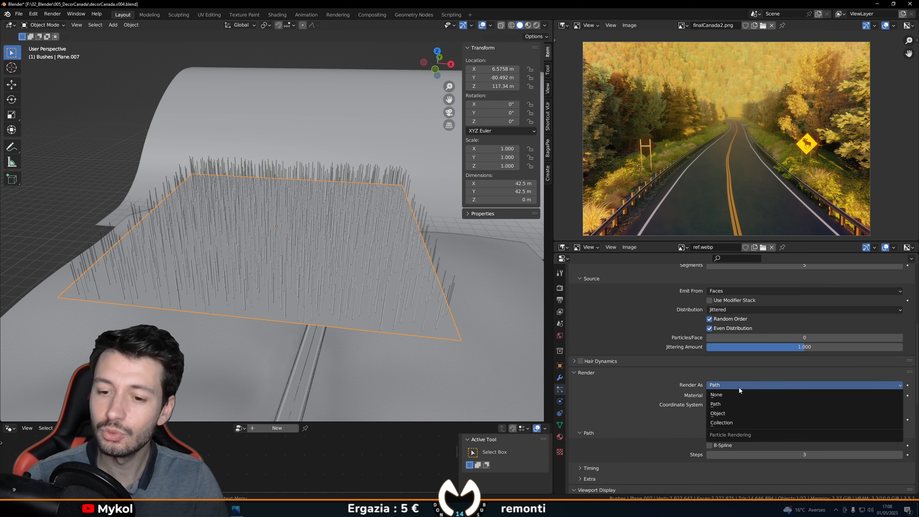
{"action": "left_click", "coordinate": [730, 413]}
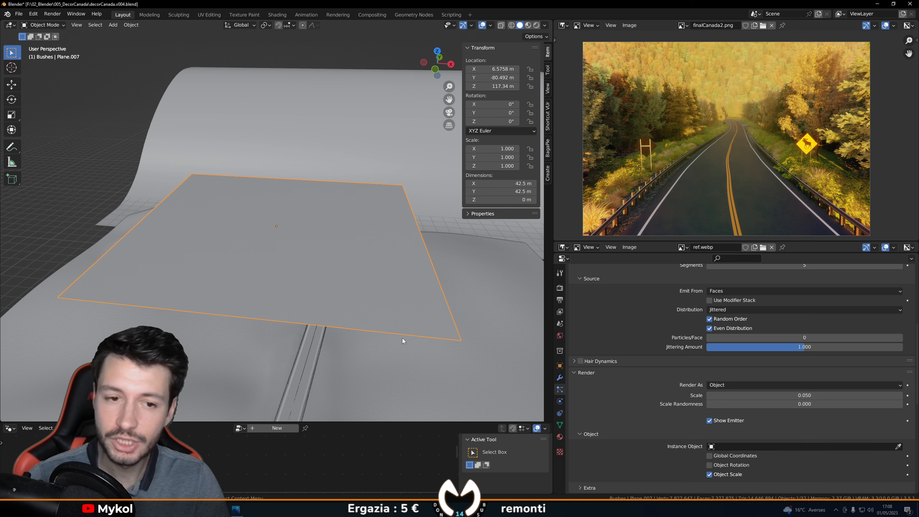
Step: Pick the Phragmites_australis_001.005 plant beside the terrain as the particles' instance object and increase their render scale
{"action": "scroll", "coordinate": [332, 322], "scroll_direction": "down", "scroll_amount": 5}
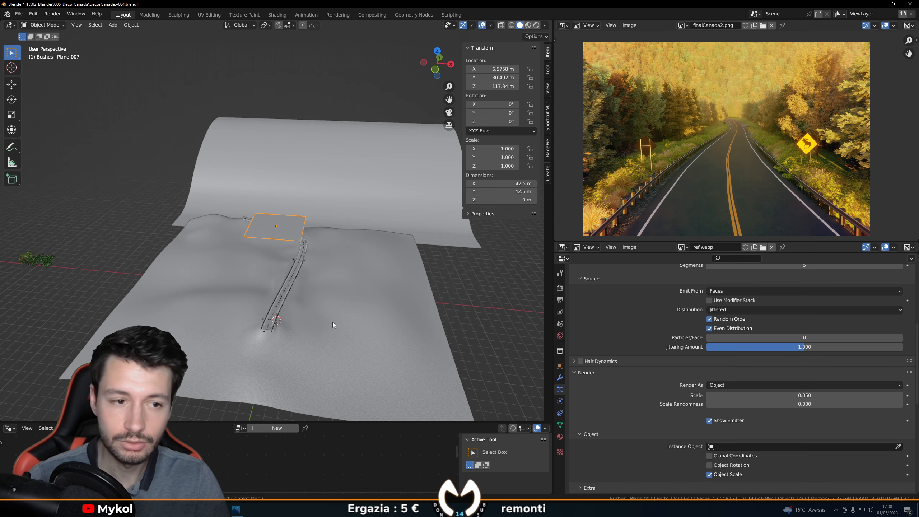
{"action": "left_click", "coordinate": [898, 446]}
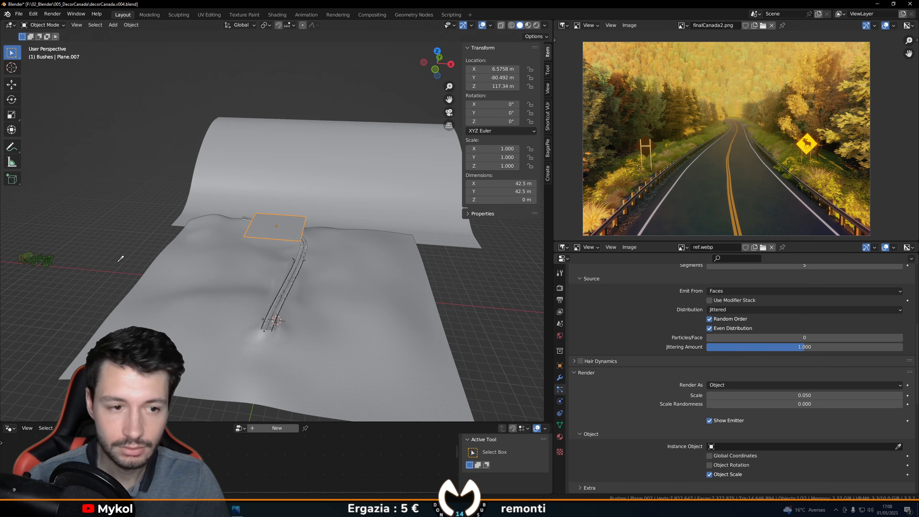
{"action": "left_click", "coordinate": [76, 264]}
{"action": "scroll", "coordinate": [285, 246], "scroll_direction": "up", "scroll_amount": 2}
{"action": "scroll", "coordinate": [289, 254], "scroll_direction": "up", "scroll_amount": 5}
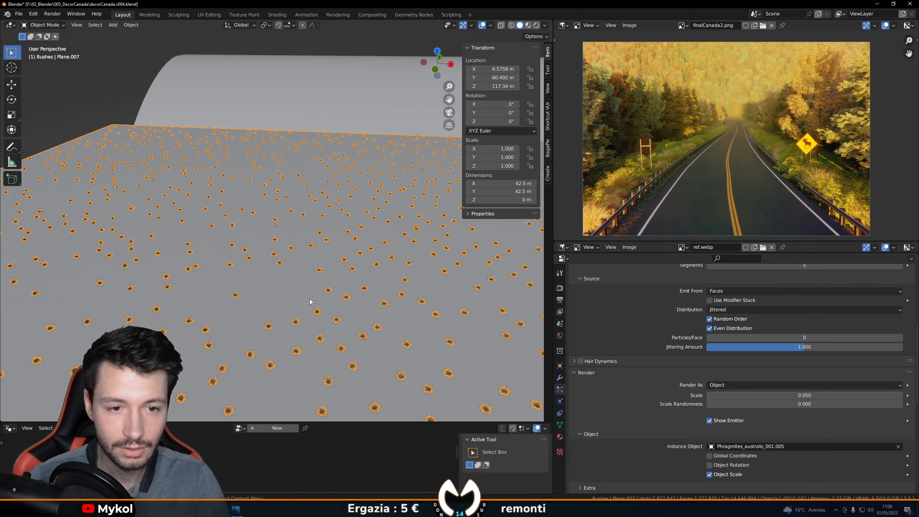
{"action": "scroll", "coordinate": [311, 303], "scroll_direction": "up", "scroll_amount": 4}
{"action": "middle_click_drag", "start_coordinate": [314, 288], "coordinate": [318, 301]}
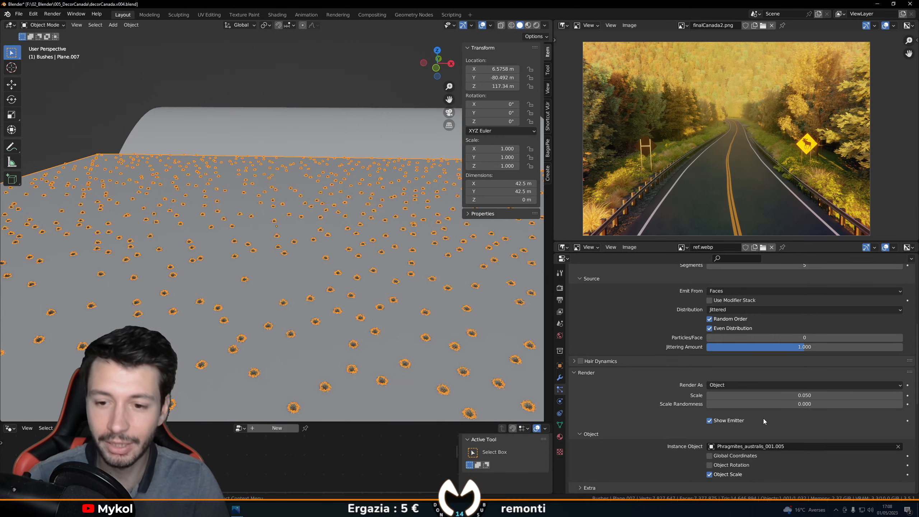
{"action": "left_click_drag", "start_coordinate": [771, 395], "coordinate": [836, 404]}
Step: Enable the particle system's Advanced and Rotation options, with Phase at about 0.485 and Randomize Phase at 2
{"action": "scroll", "coordinate": [641, 413], "scroll_direction": "up", "scroll_amount": 10}
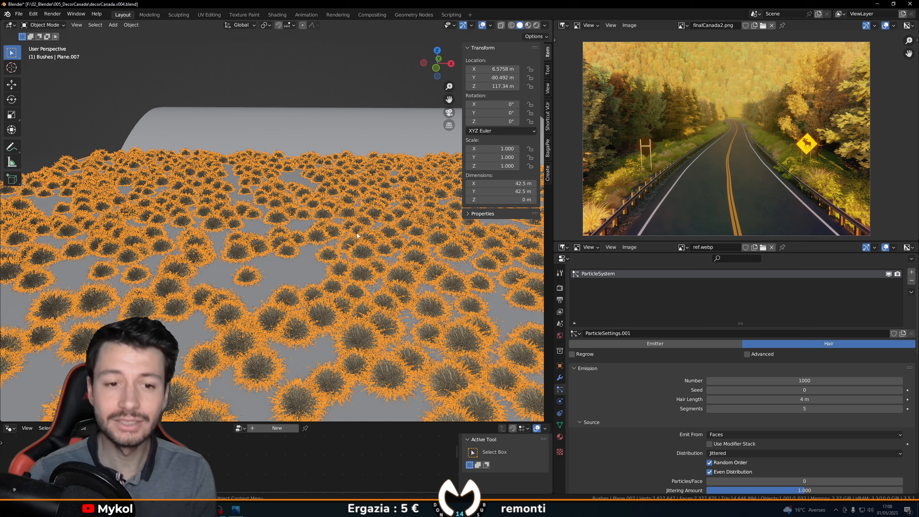
{"action": "left_click", "coordinate": [747, 355]}
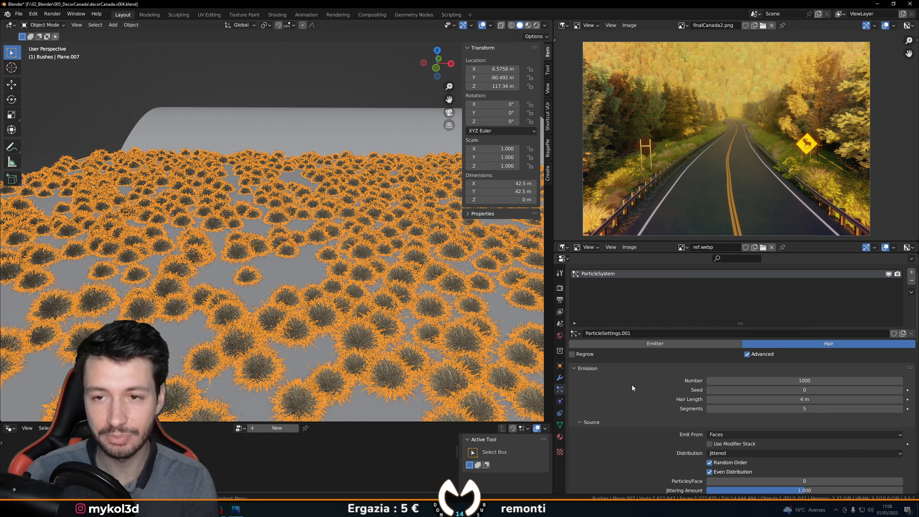
{"action": "scroll", "coordinate": [631, 387], "scroll_direction": "down", "scroll_amount": 5}
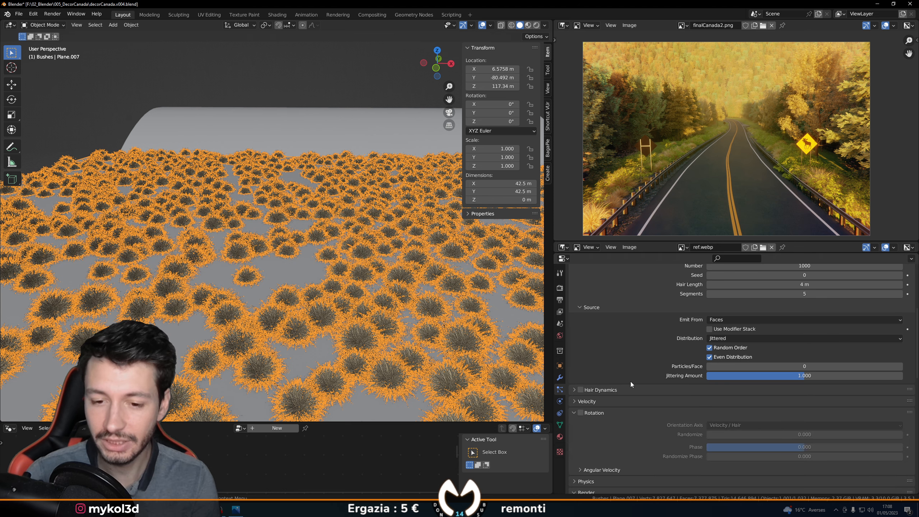
{"action": "left_click", "coordinate": [580, 412]}
{"action": "left_click_drag", "start_coordinate": [796, 447], "coordinate": [901, 456]}
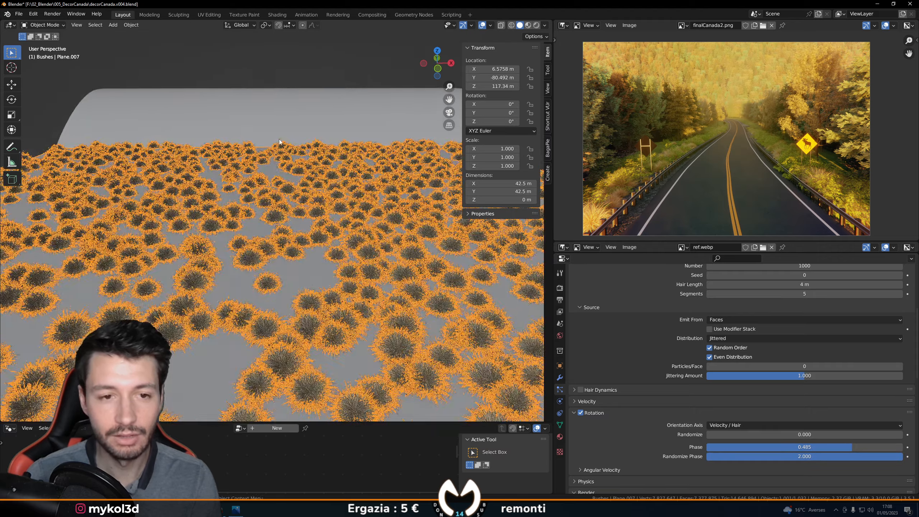
{"action": "left_click", "coordinate": [301, 314]}
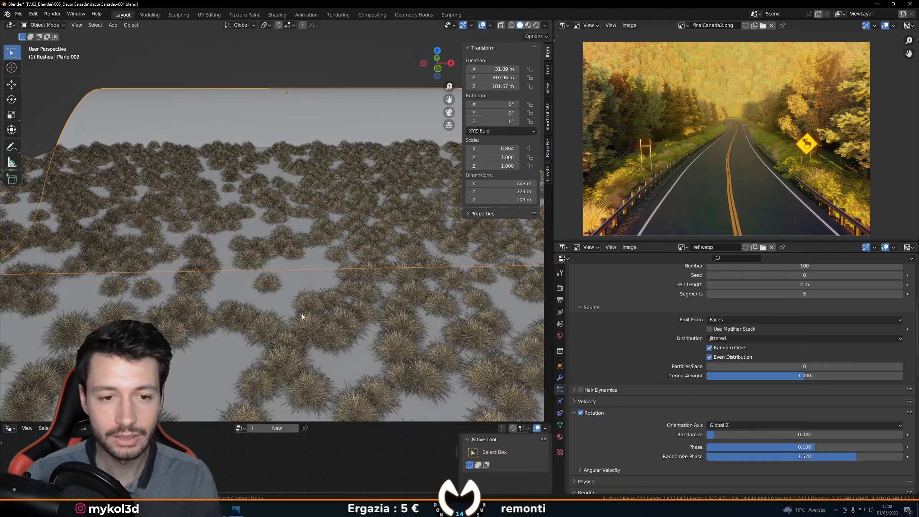
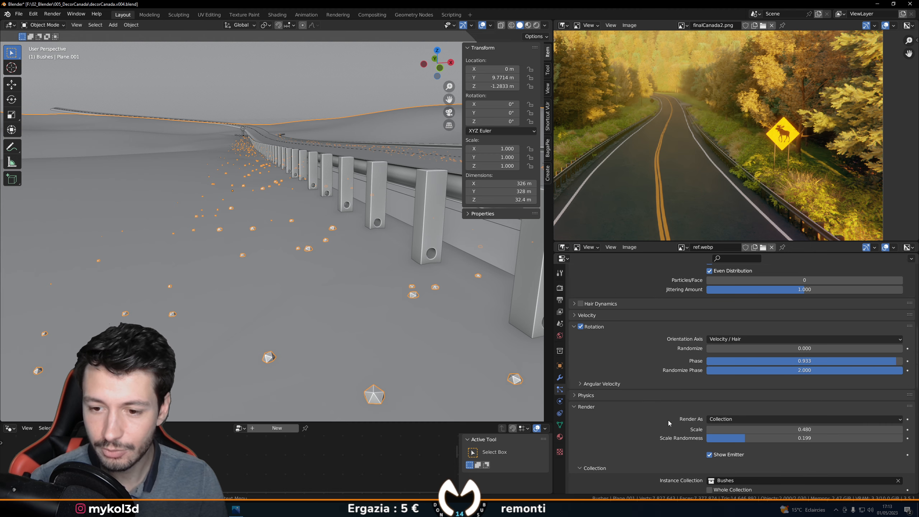
Step: Examine the Bushes particle system's render, children and vertex group settings, and the guardrail vegetation in the finalCanada2.png image
{"action": "scroll", "coordinate": [667, 423], "scroll_direction": "down", "scroll_amount": 10}
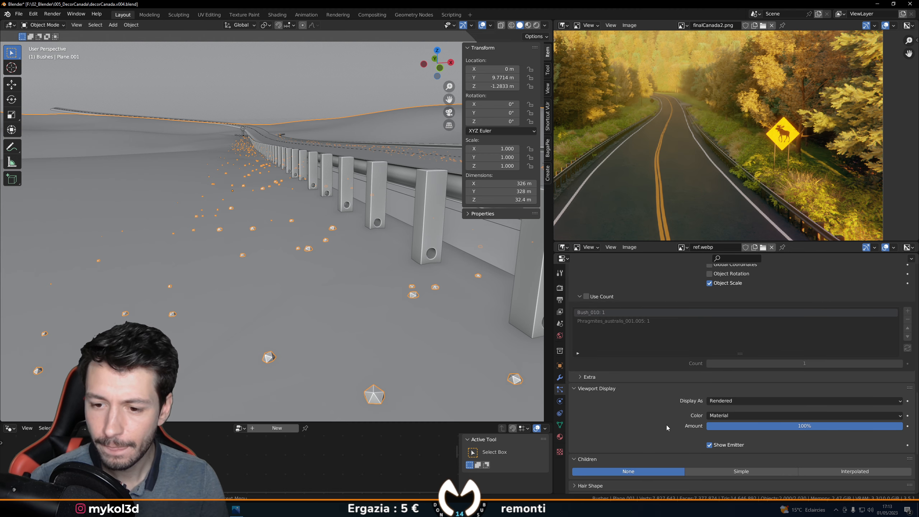
{"action": "scroll", "coordinate": [667, 417], "scroll_direction": "up", "scroll_amount": 6}
{"action": "scroll", "coordinate": [668, 413], "scroll_direction": "down", "scroll_amount": 5}
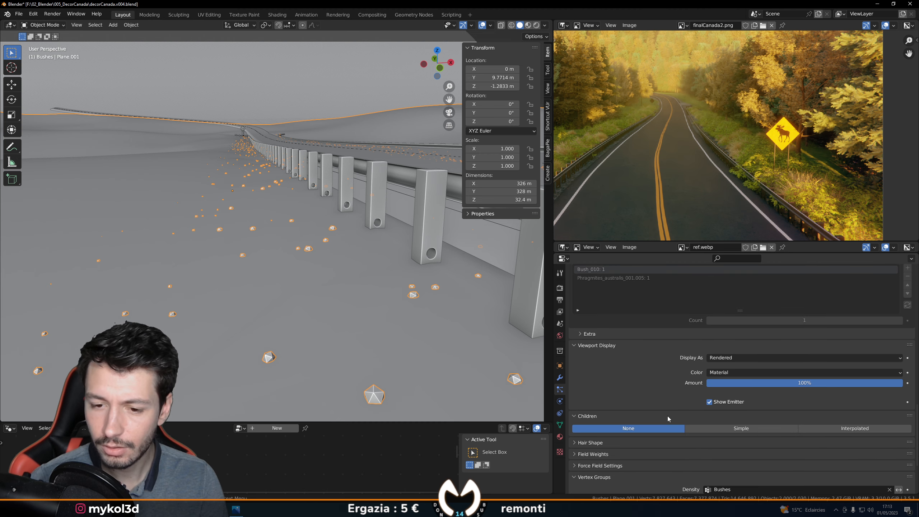
{"action": "scroll", "coordinate": [676, 419], "scroll_direction": "down", "scroll_amount": 4}
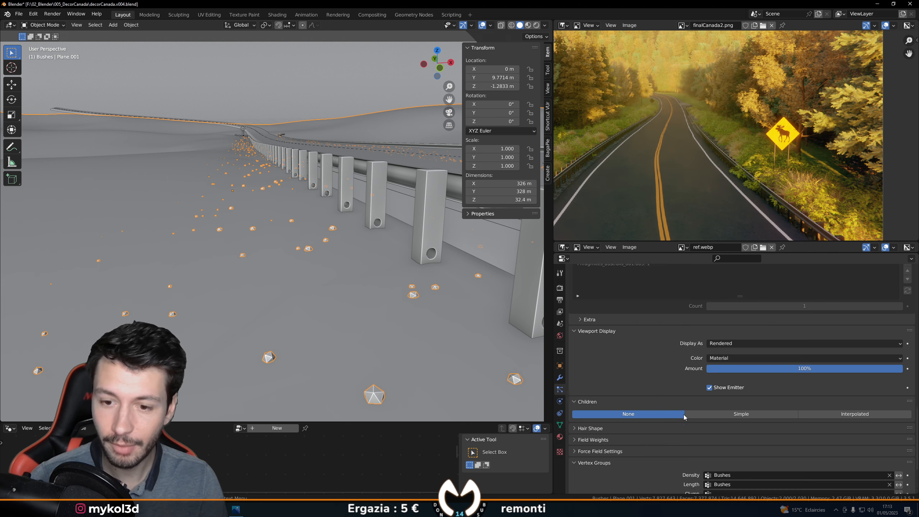
{"action": "scroll", "coordinate": [666, 423], "scroll_direction": "up", "scroll_amount": 3}
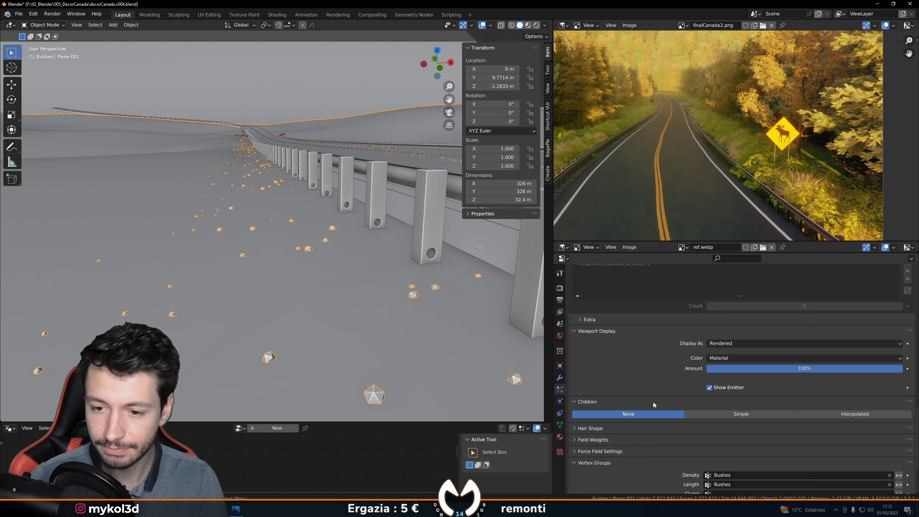
{"action": "scroll", "coordinate": [651, 401], "scroll_direction": "up", "scroll_amount": 12}
{"action": "middle_click_drag", "start_coordinate": [414, 301], "coordinate": [406, 308]}
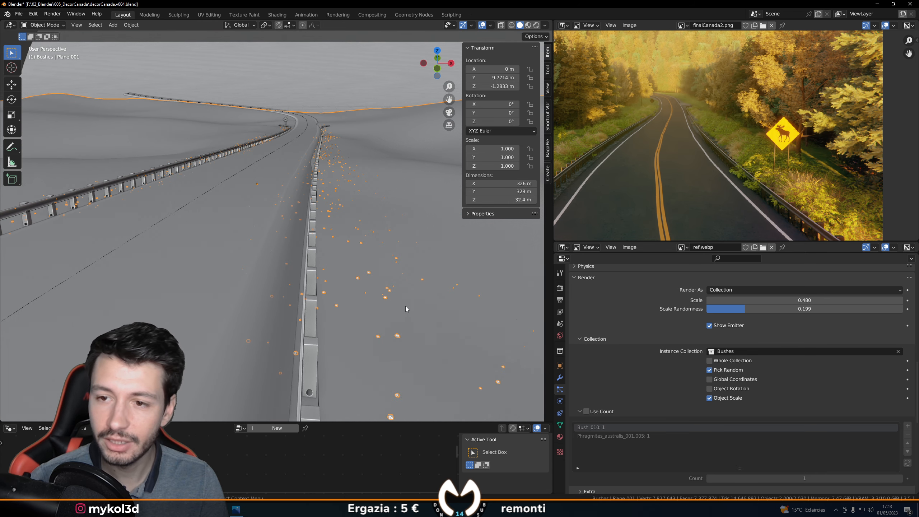
{"action": "scroll", "coordinate": [705, 172], "scroll_direction": "up", "scroll_amount": 5}
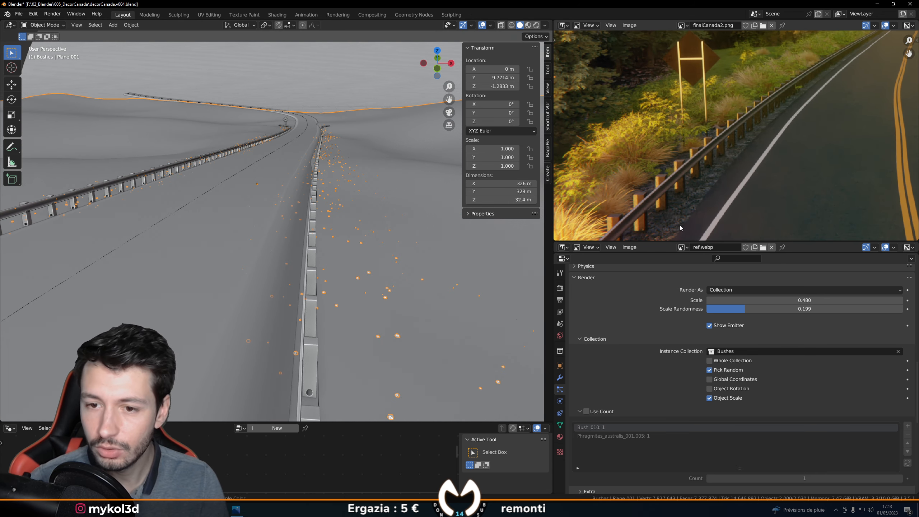
{"action": "middle_click_drag", "start_coordinate": [679, 224], "coordinate": [710, 192]}
{"action": "scroll", "coordinate": [646, 345], "scroll_direction": "up", "scroll_amount": 15}
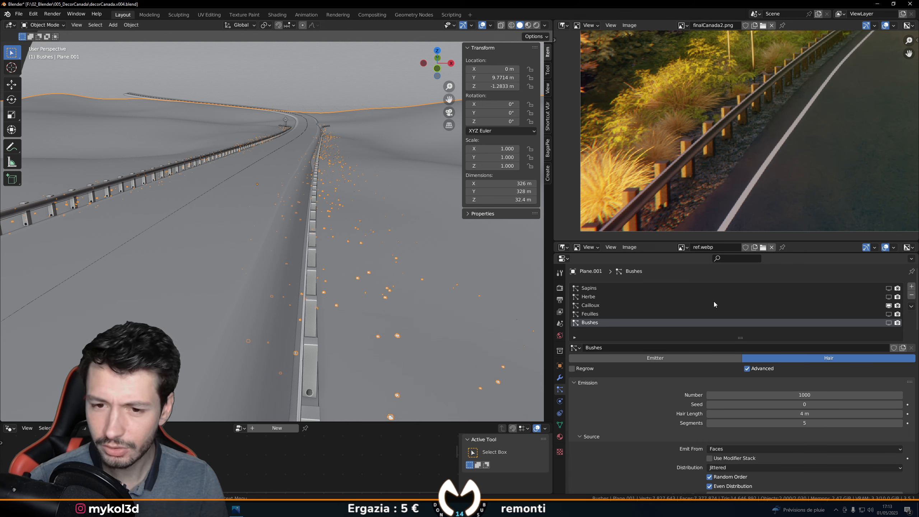
Step: Go through the Cailloux and Herbe particle systems, toggle the Sapins viewport display on and off, and look along the road and guardrails
{"action": "left_click", "coordinate": [642, 306]}
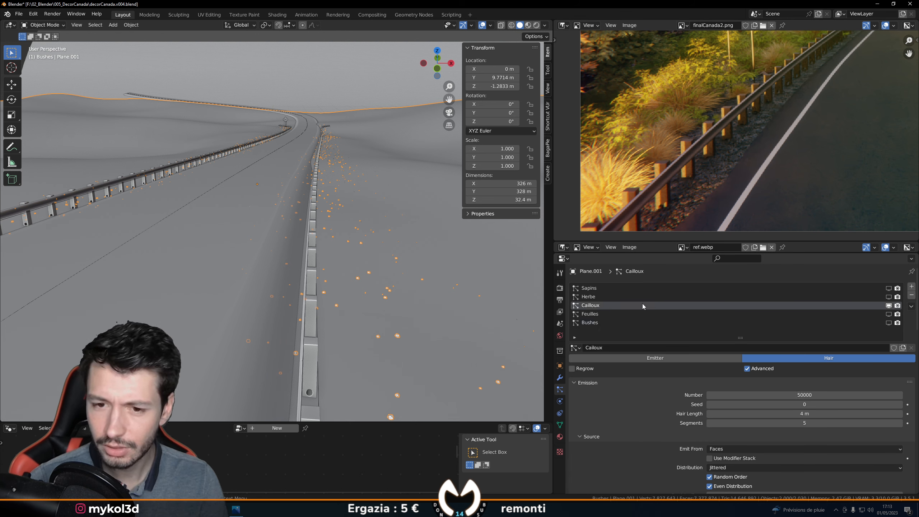
{"action": "left_click", "coordinate": [622, 295]}
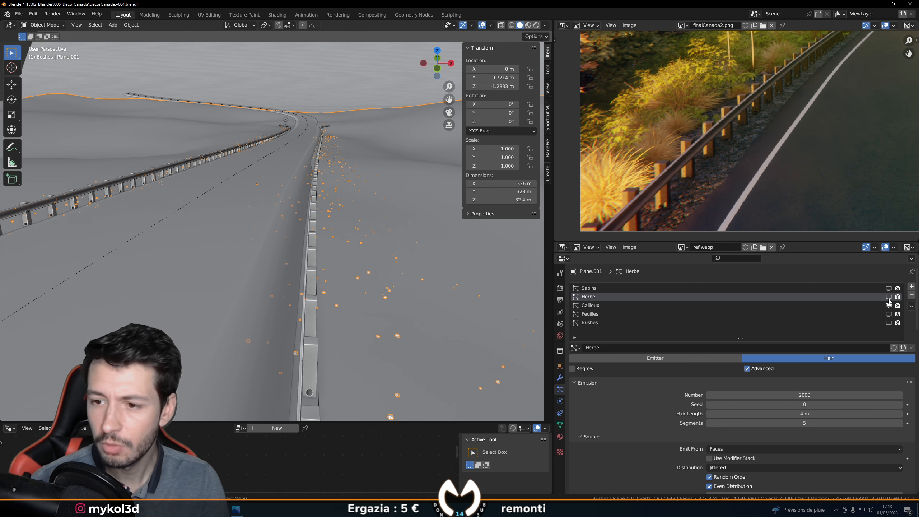
{"action": "left_click", "coordinate": [888, 288]}
{"action": "left_click", "coordinate": [888, 289]}
{"action": "scroll", "coordinate": [290, 283], "scroll_direction": "down", "scroll_amount": 2}
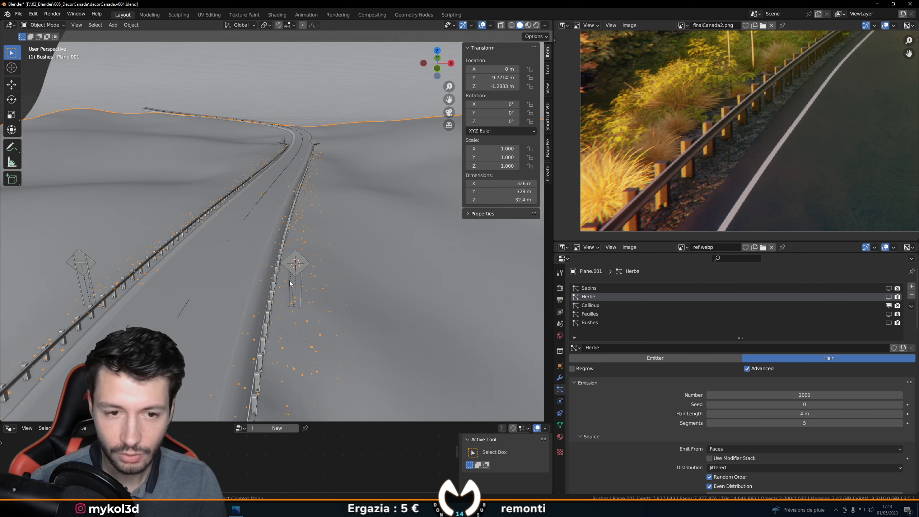
{"action": "middle_click_drag", "start_coordinate": [231, 316], "coordinate": [240, 313]}
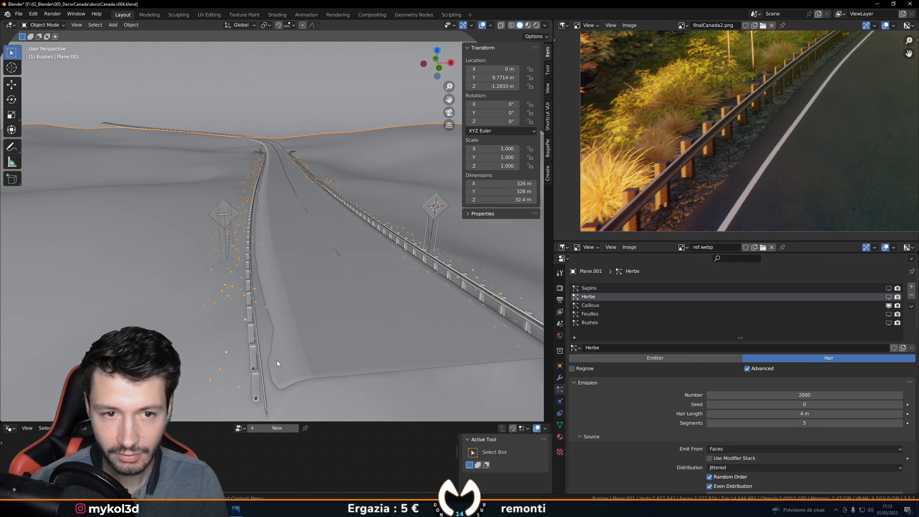
{"action": "middle_click_drag", "start_coordinate": [282, 353], "coordinate": [285, 352]}
Step: Change the Herbe particle system's viewport display amount, trying about 40%
{"action": "scroll", "coordinate": [671, 410], "scroll_direction": "down", "scroll_amount": 15}
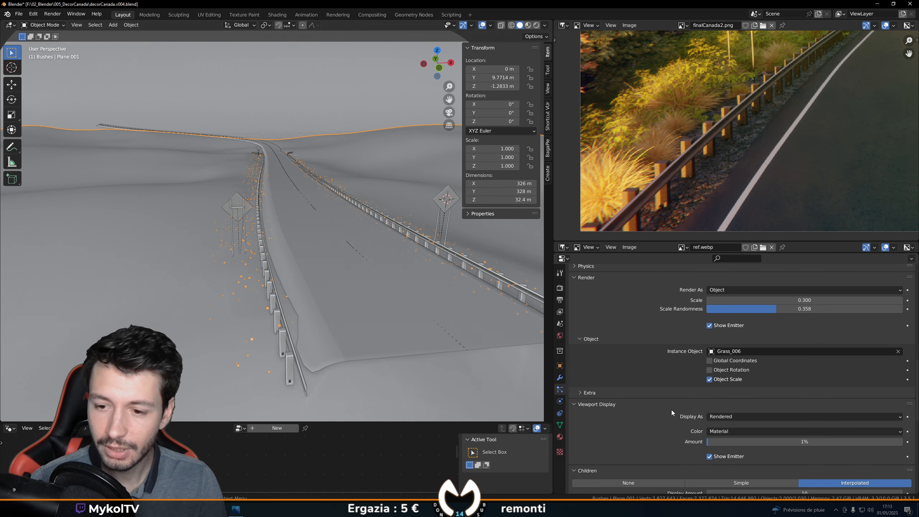
{"action": "left_click_drag", "start_coordinate": [750, 441], "coordinate": [771, 441]}
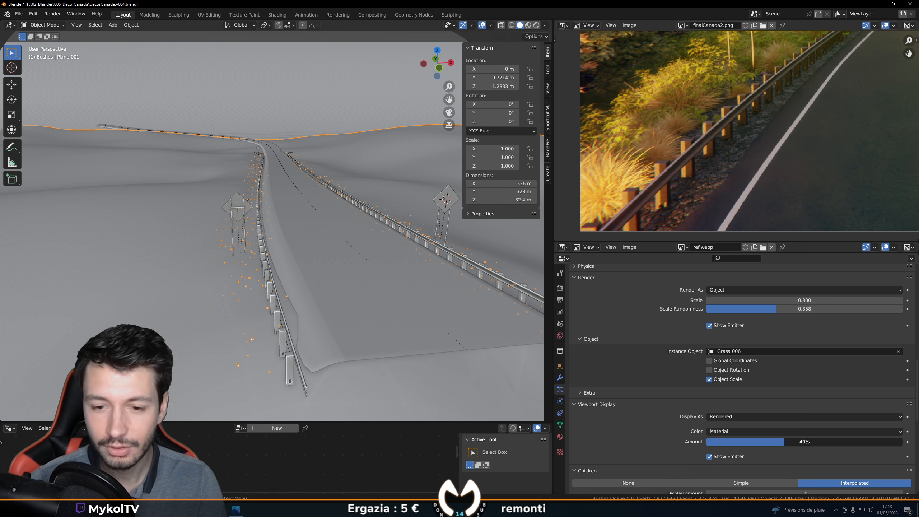
{"action": "left_click", "coordinate": [755, 441]}
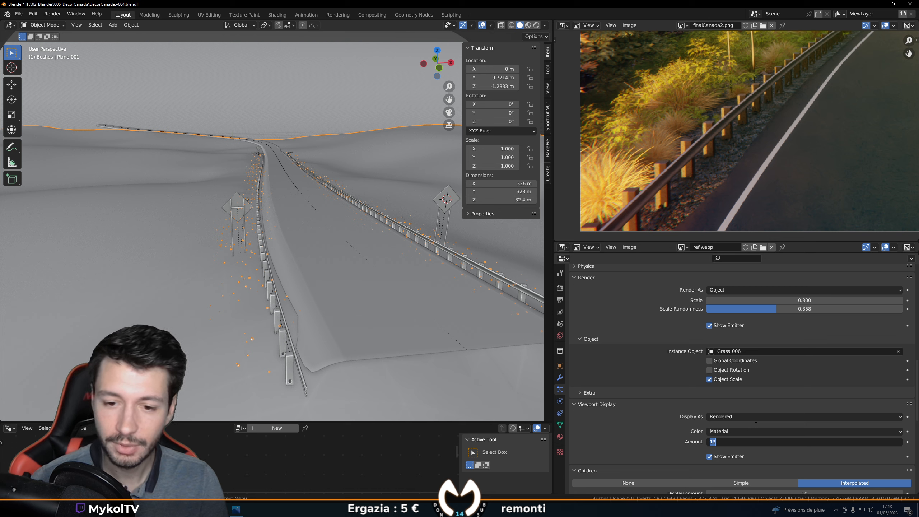
{"action": "key", "text": "Return"}
Step: Try several viewport display amounts for the Cailloux particle system, up to about 32%, and end at 5%
{"action": "scroll", "coordinate": [640, 395], "scroll_direction": "up", "scroll_amount": 15}
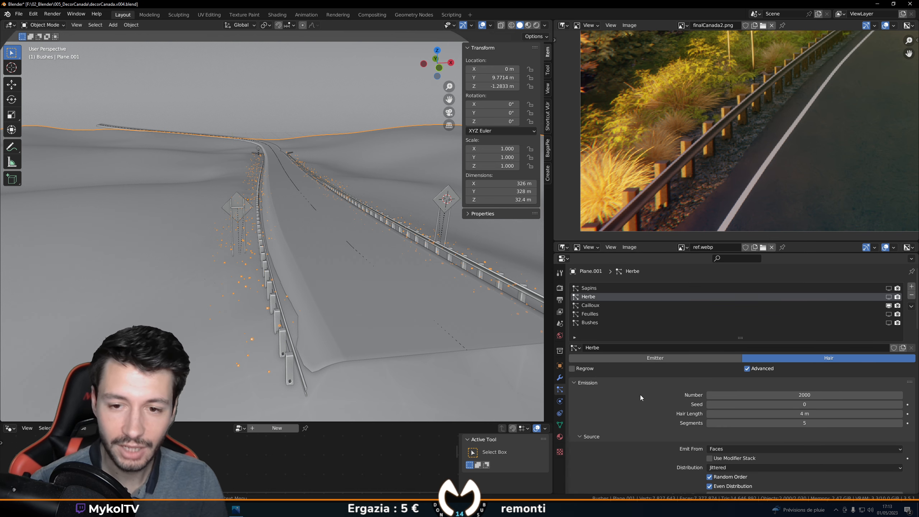
{"action": "left_click", "coordinate": [589, 306]}
{"action": "scroll", "coordinate": [644, 420], "scroll_direction": "down", "scroll_amount": 15}
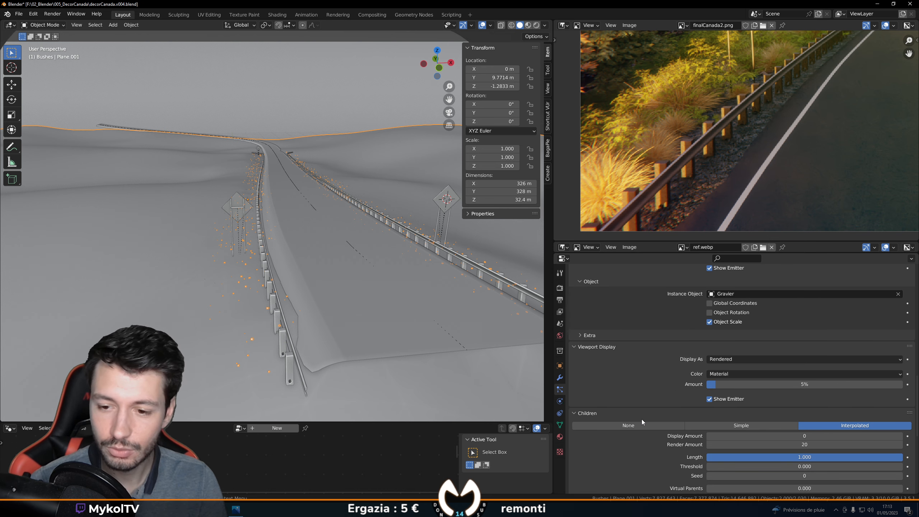
{"action": "scroll", "coordinate": [642, 419], "scroll_direction": "down", "scroll_amount": 4}
{"action": "scroll", "coordinate": [760, 374], "scroll_direction": "up", "scroll_amount": 2}
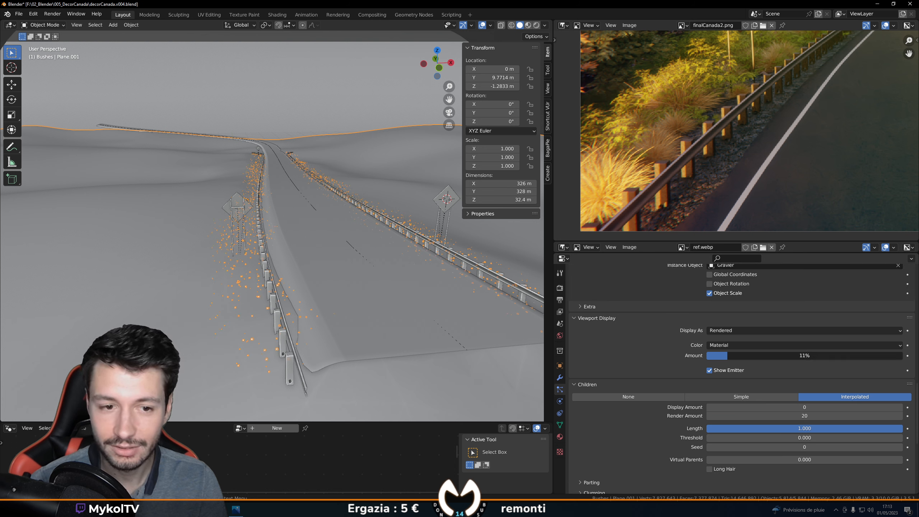
{"action": "left_click_drag", "start_coordinate": [752, 356], "coordinate": [755, 355]}
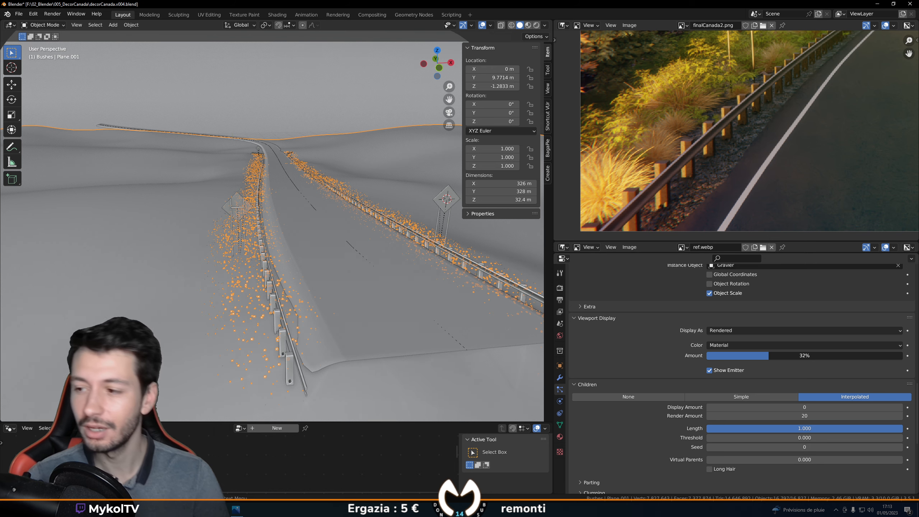
{"action": "left_click_drag", "start_coordinate": [766, 355], "coordinate": [744, 356]}
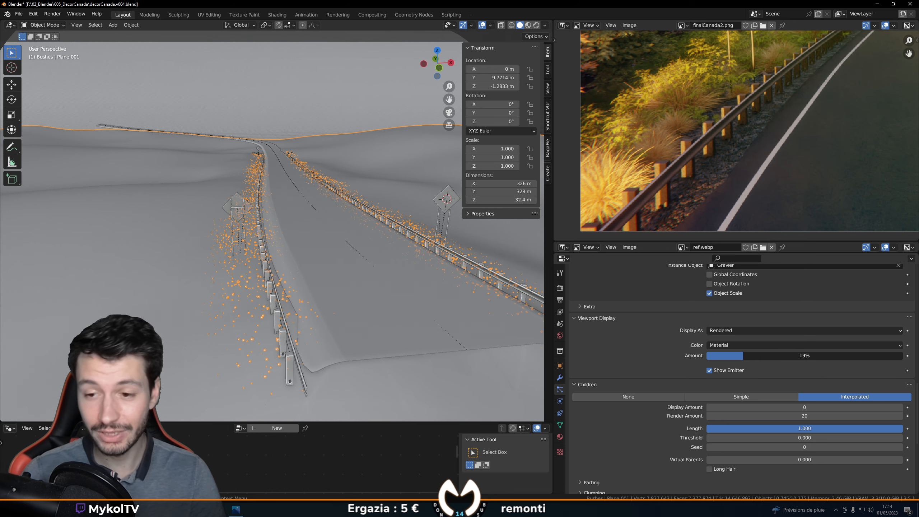
{"action": "type", "text": "3"}
{"action": "key", "text": "Return"}
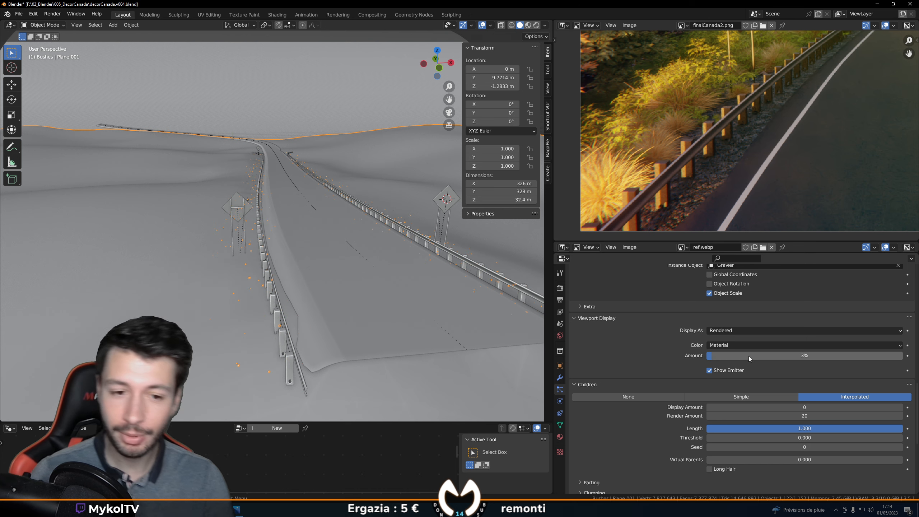
{"action": "left_click_drag", "start_coordinate": [781, 353], "coordinate": [787, 355]}
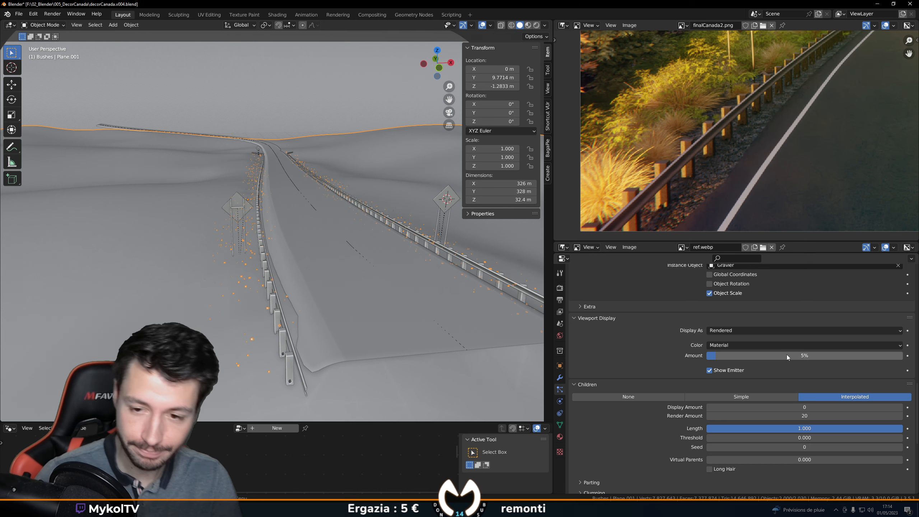
Step: Isolate the terrain in local view and show the scattered gravel along the roadside in rendered shading
{"action": "scroll", "coordinate": [197, 331], "scroll_direction": "up", "scroll_amount": 5}
{"action": "scroll", "coordinate": [239, 302], "scroll_direction": "down", "scroll_amount": 5}
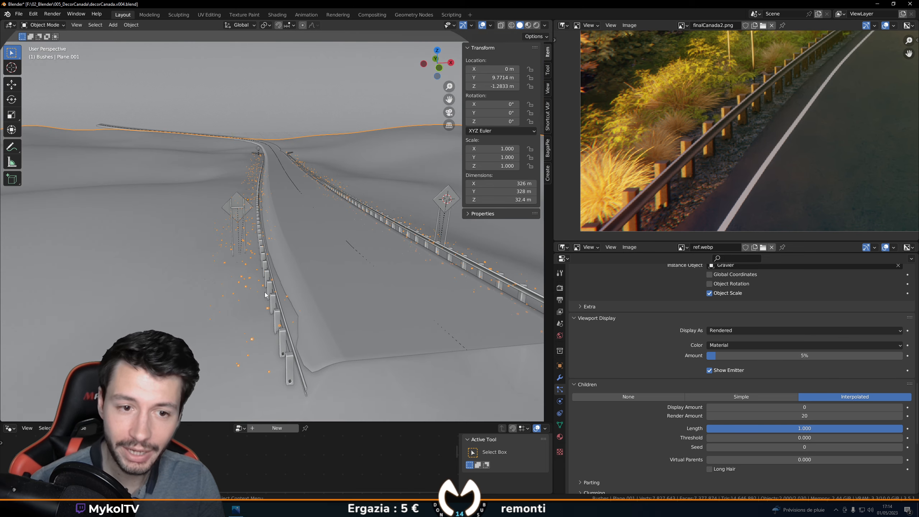
{"action": "scroll", "coordinate": [293, 310], "scroll_direction": "up", "scroll_amount": 7}
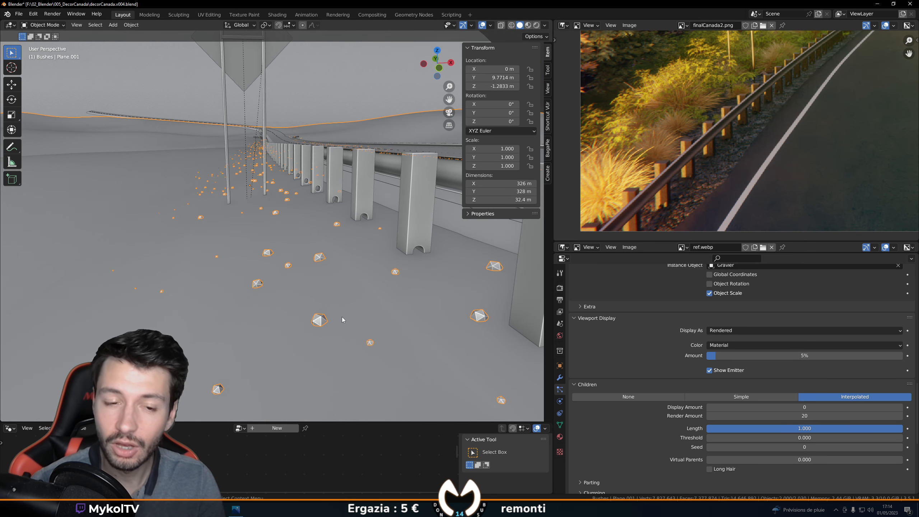
{"action": "key", "text": "KP_Divide"}
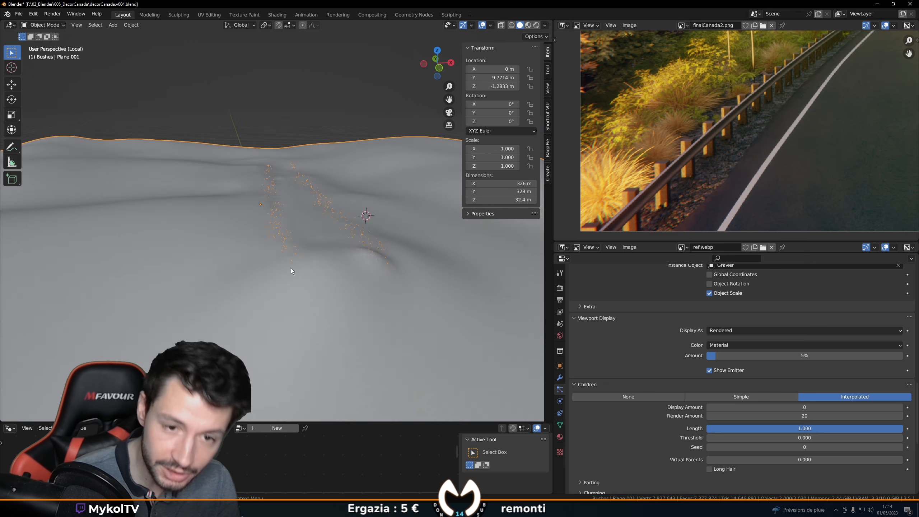
{"action": "scroll", "coordinate": [307, 306], "scroll_direction": "up", "scroll_amount": 5}
{"action": "scroll", "coordinate": [275, 264], "scroll_direction": "up", "scroll_amount": 5}
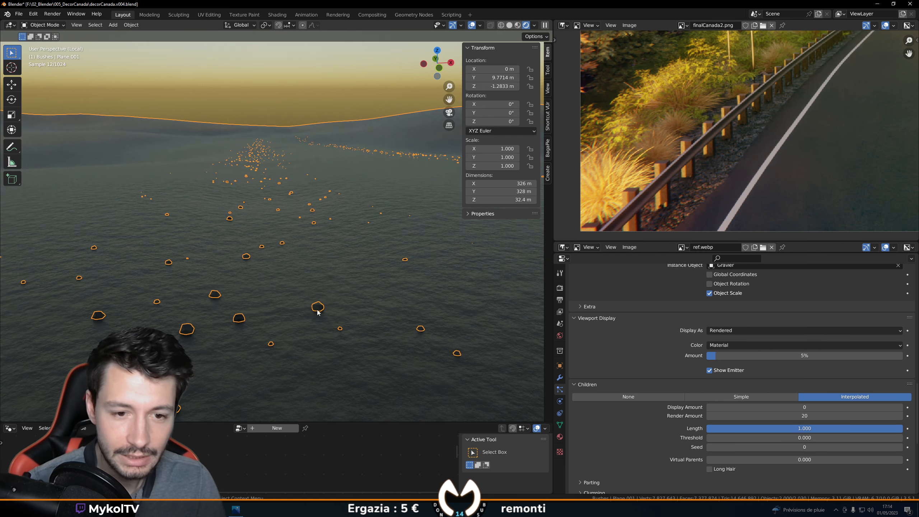
Step: Check the Cailloux system's vertex groups and children settings, and set its viewport display amount to 25%
{"action": "scroll", "coordinate": [623, 439], "scroll_direction": "down", "scroll_amount": 10}
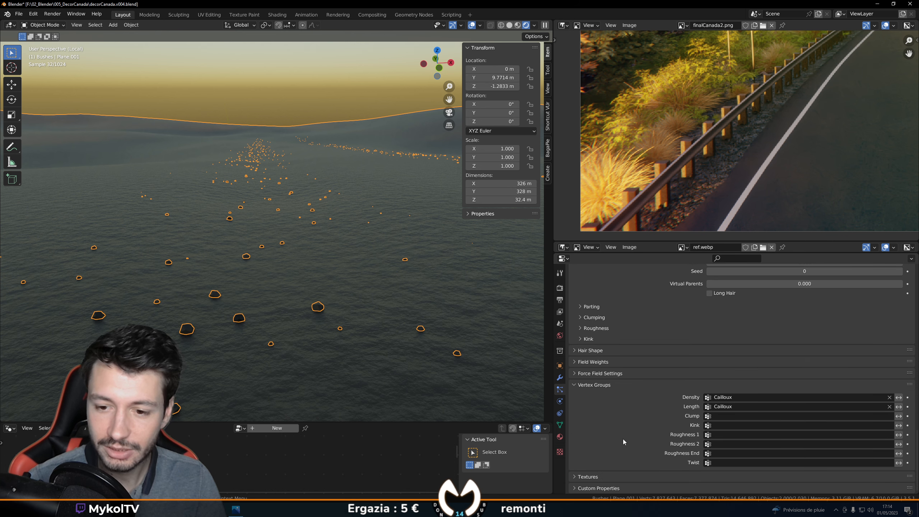
{"action": "scroll", "coordinate": [626, 413], "scroll_direction": "up", "scroll_amount": 8}
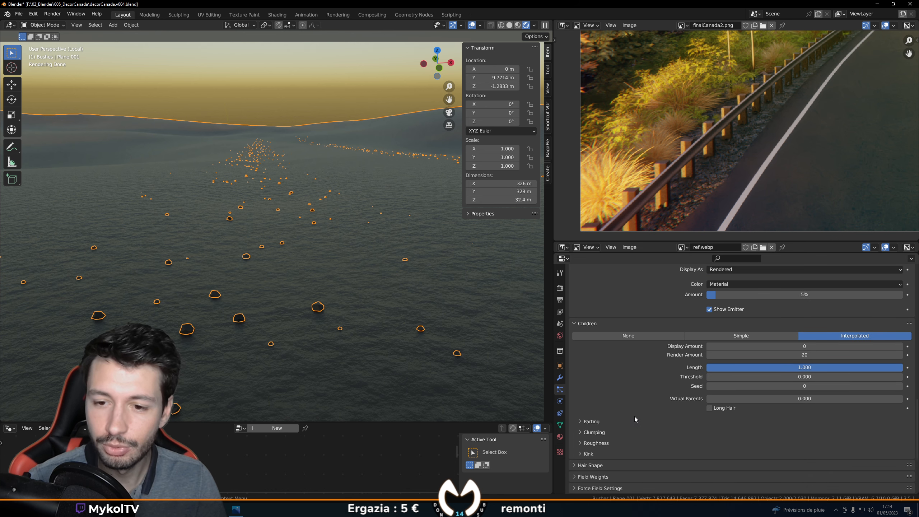
{"action": "scroll", "coordinate": [635, 416], "scroll_direction": "up", "scroll_amount": 3}
{"action": "left_click", "coordinate": [772, 337]}
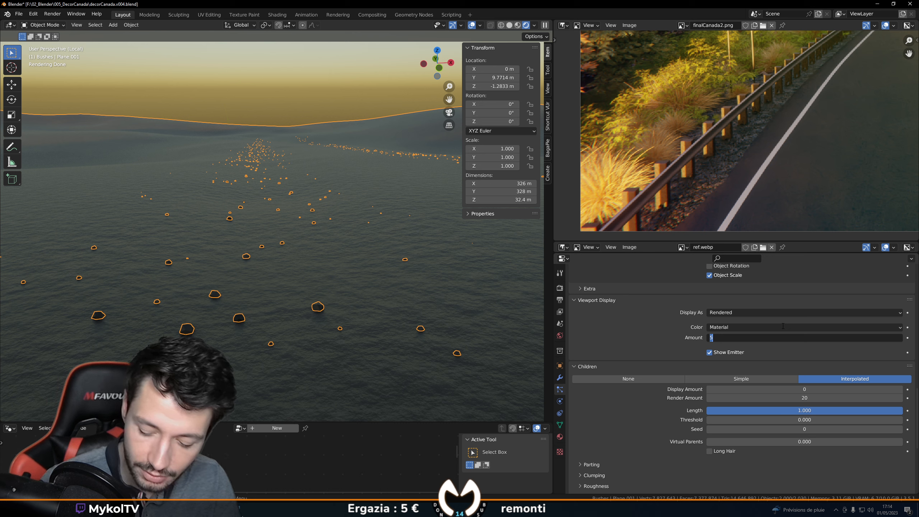
{"action": "type", "text": "2"}
{"action": "key", "text": "Return"}
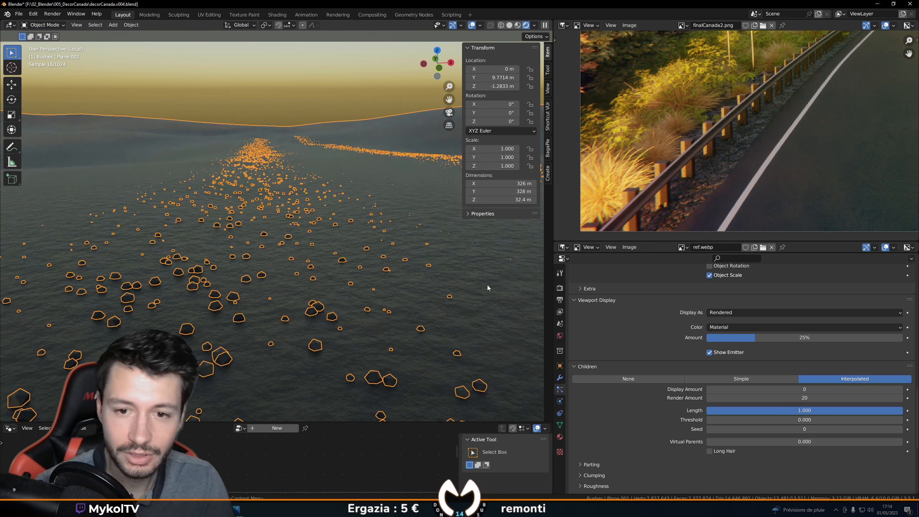
Step: Replace the finalCanada2.png image view with the Shader Editor and frame all nodes of the terrain's Sol material
{"action": "left_click", "coordinate": [563, 25]}
{"action": "left_click", "coordinate": [578, 106]}
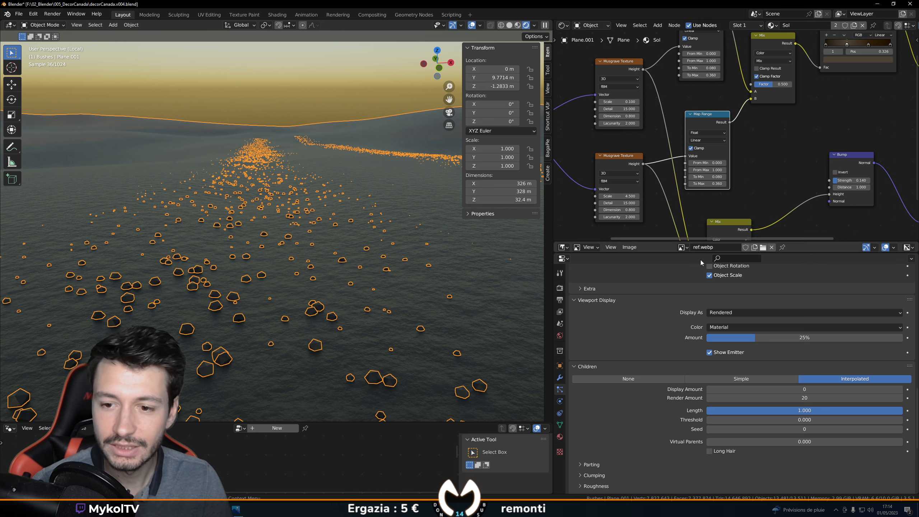
{"action": "key", "text": "Home"}
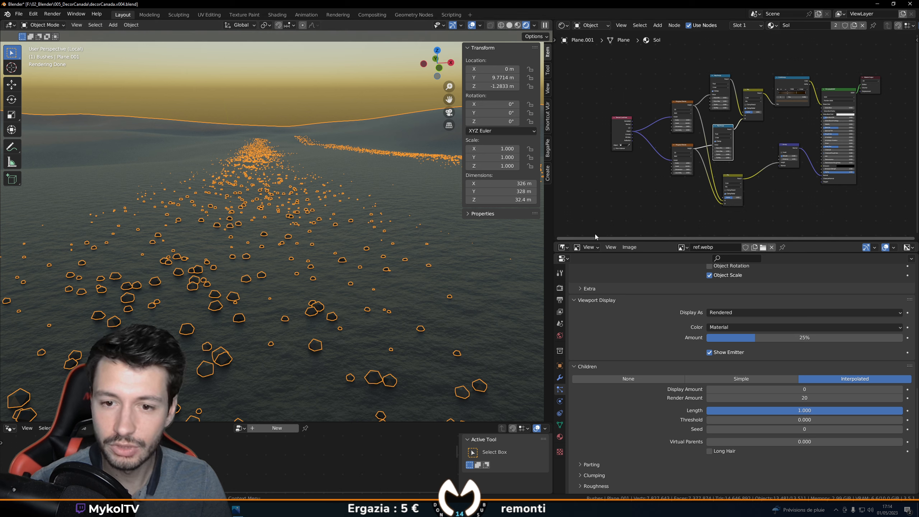
Step: Replace the ref.webp image view with an Outliner, enlarge it and bring the Gravier object's collection into view
{"action": "left_click", "coordinate": [563, 247]}
{"action": "left_click", "coordinate": [832, 272]}
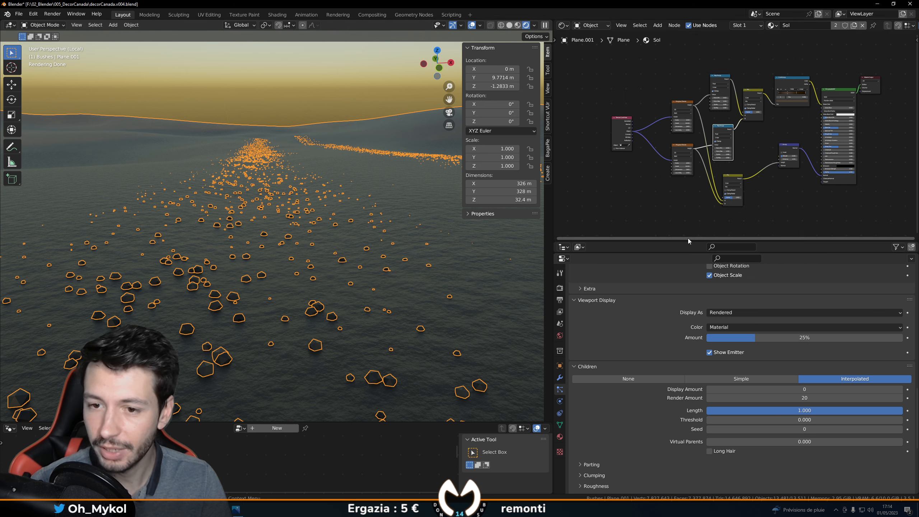
{"action": "left_click_drag", "start_coordinate": [688, 241], "coordinate": [688, 95]}
{"action": "scroll", "coordinate": [612, 169], "scroll_direction": "down", "scroll_amount": 3}
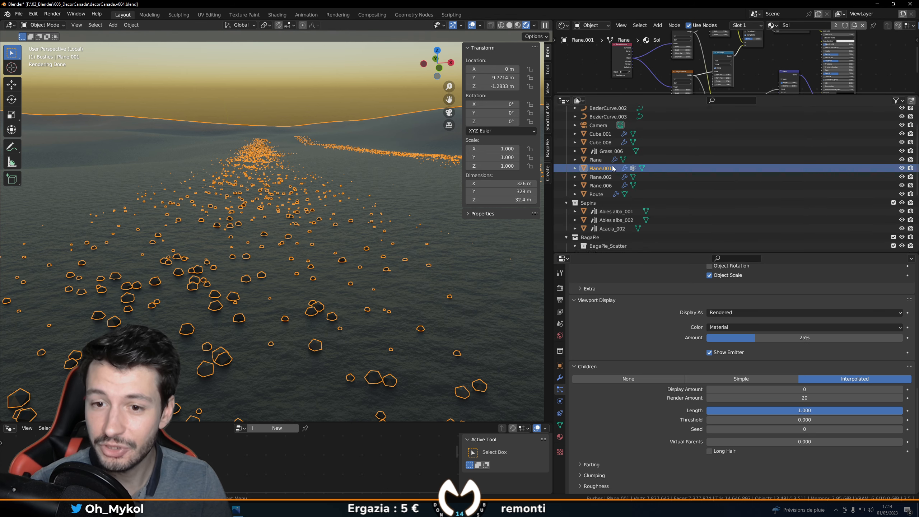
{"action": "scroll", "coordinate": [612, 168], "scroll_direction": "down", "scroll_amount": 6}
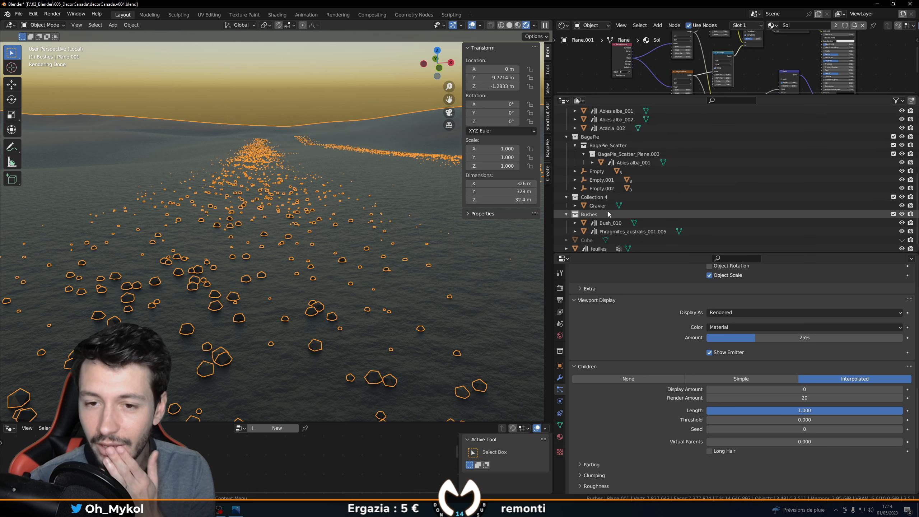
Step: Select the Gravier object and show its Object Info, ColorRamp and Principled BSDF nodes in an enlarged Shader Editor
{"action": "left_click", "coordinate": [608, 206]}
{"action": "left_click_drag", "start_coordinate": [667, 94], "coordinate": [662, 347]}
{"action": "scroll", "coordinate": [659, 175], "scroll_direction": "up", "scroll_amount": 5}
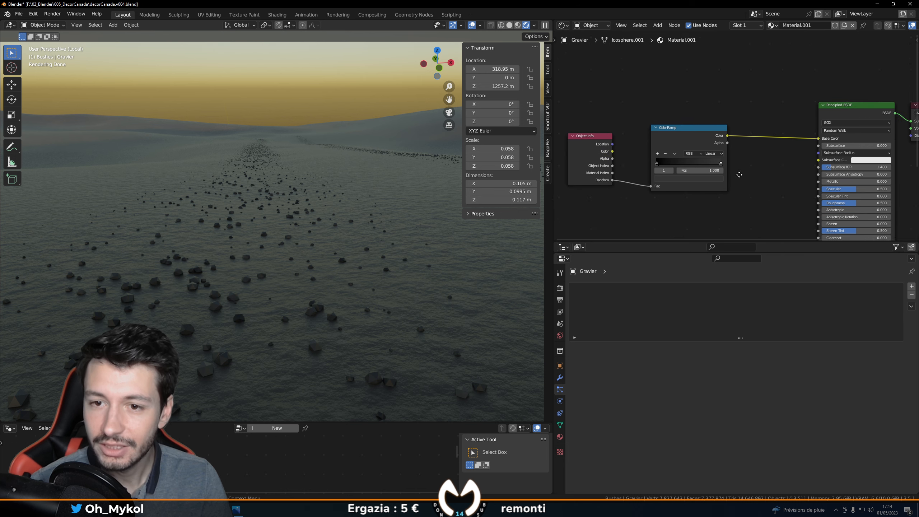
{"action": "left_click_drag", "start_coordinate": [618, 126], "coordinate": [618, 120]}
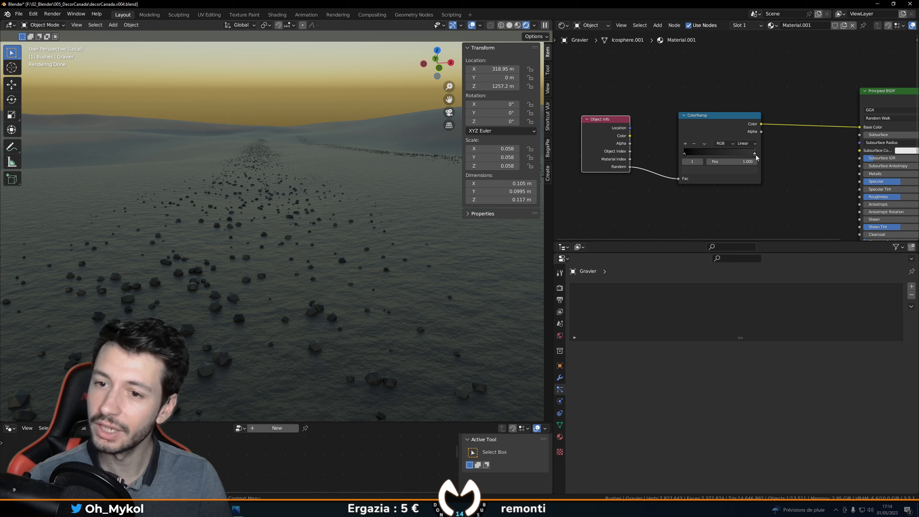
{"action": "middle_click_drag", "start_coordinate": [756, 155], "coordinate": [713, 151]}
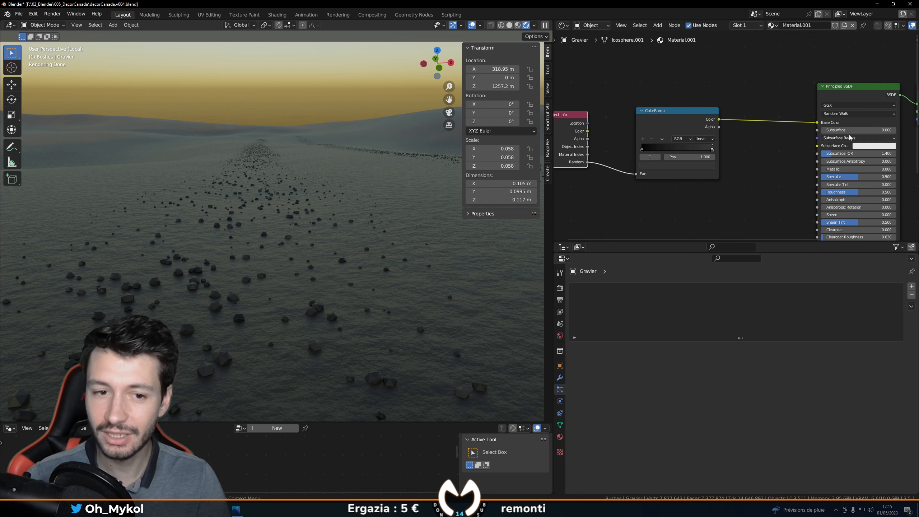
Step: Set the viewport display amount of the terrain's Cailloux system to 50% and view the deselected gravel along both roadsides
{"action": "left_click", "coordinate": [254, 344]}
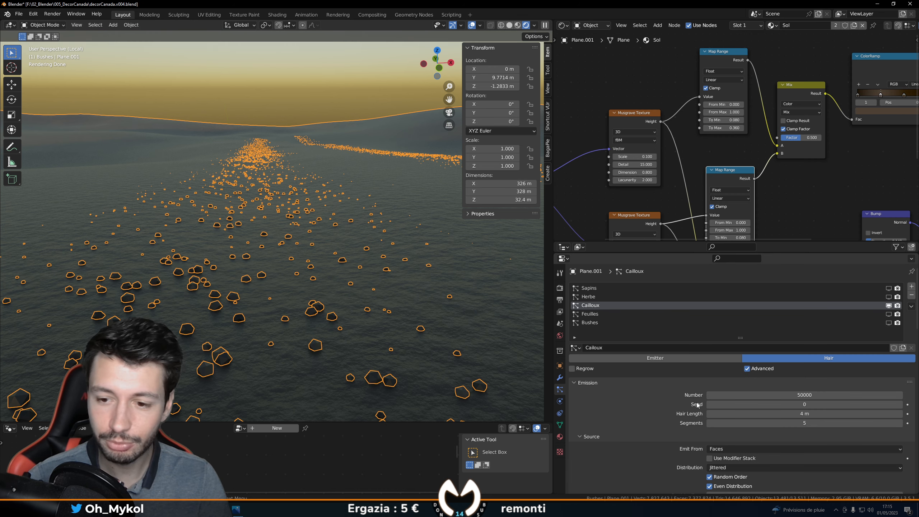
{"action": "scroll", "coordinate": [675, 405], "scroll_direction": "down", "scroll_amount": 5}
{"action": "scroll", "coordinate": [675, 402], "scroll_direction": "down", "scroll_amount": 15}
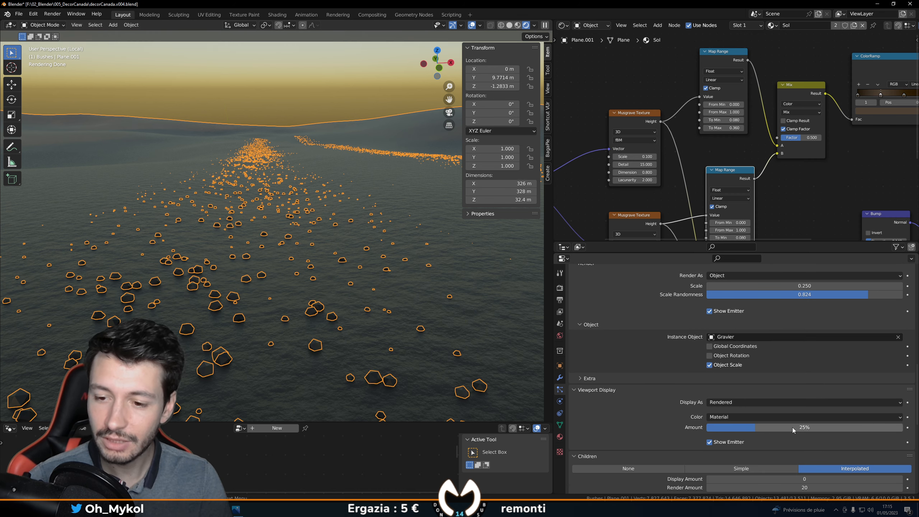
{"action": "left_click", "coordinate": [793, 428]}
{"action": "type", "text": "50"}
{"action": "key", "text": "Return"}
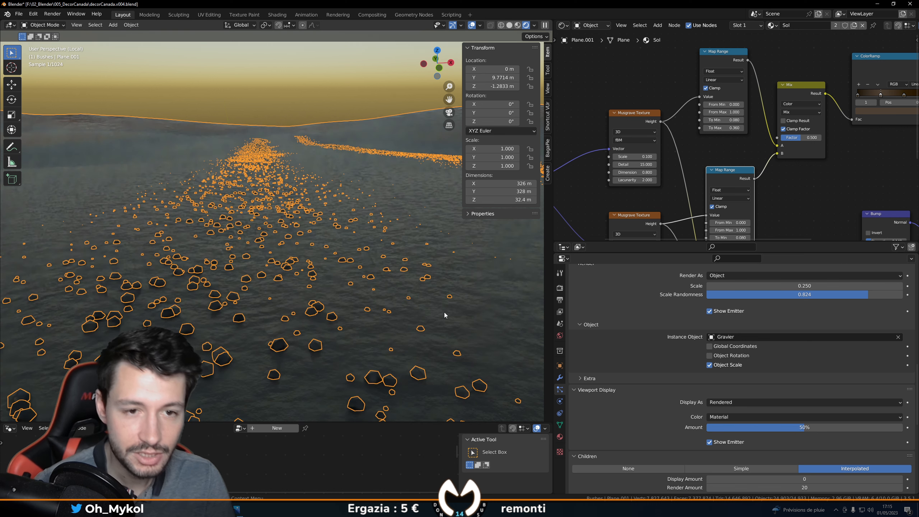
{"action": "key", "text": "alt+a"}
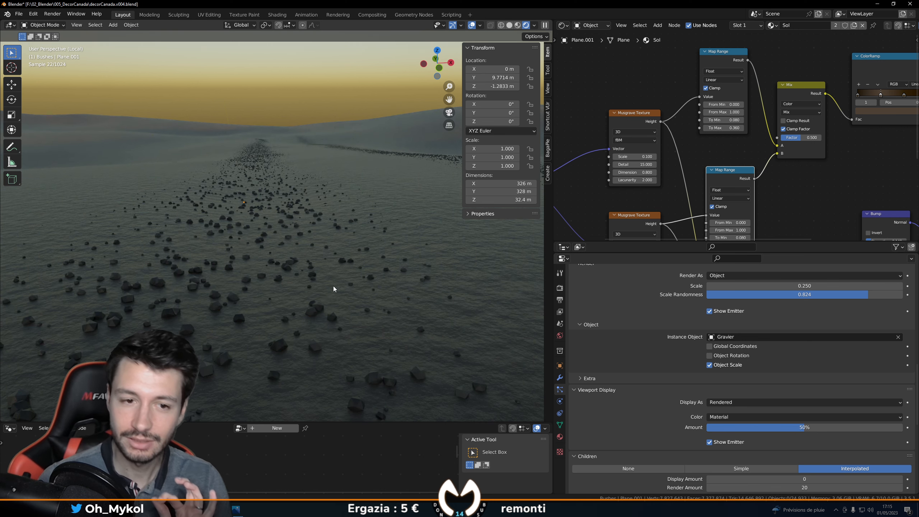
{"action": "middle_click_drag", "start_coordinate": [333, 286], "coordinate": [331, 293]}
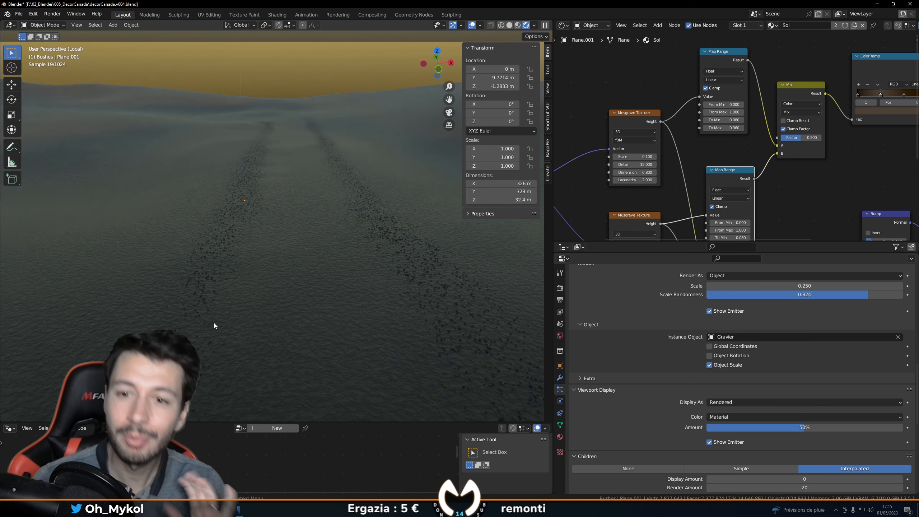
{"action": "scroll", "coordinate": [216, 325], "scroll_direction": "up", "scroll_amount": 2}
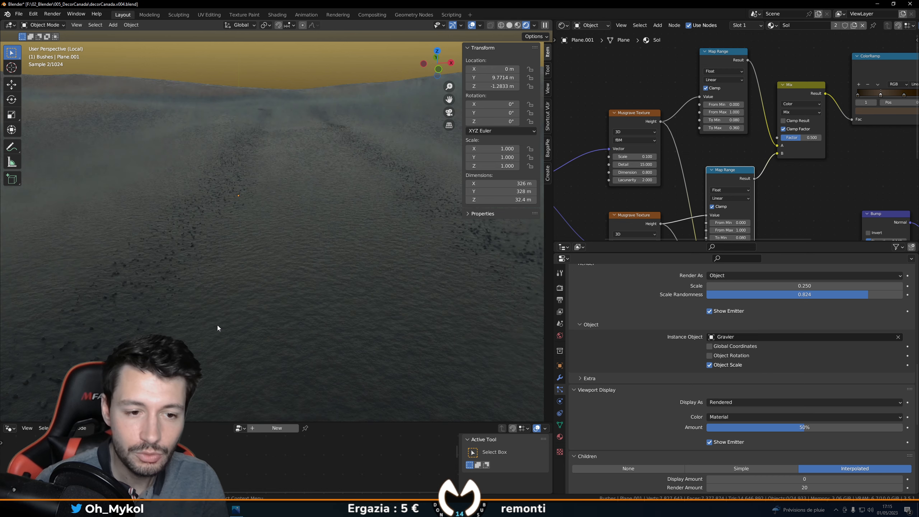
Step: Find Gravier in the Outliner, reselect it, and enlarge the Shader Editor again to show its Material.001 nodes
{"action": "key", "text": "a"}
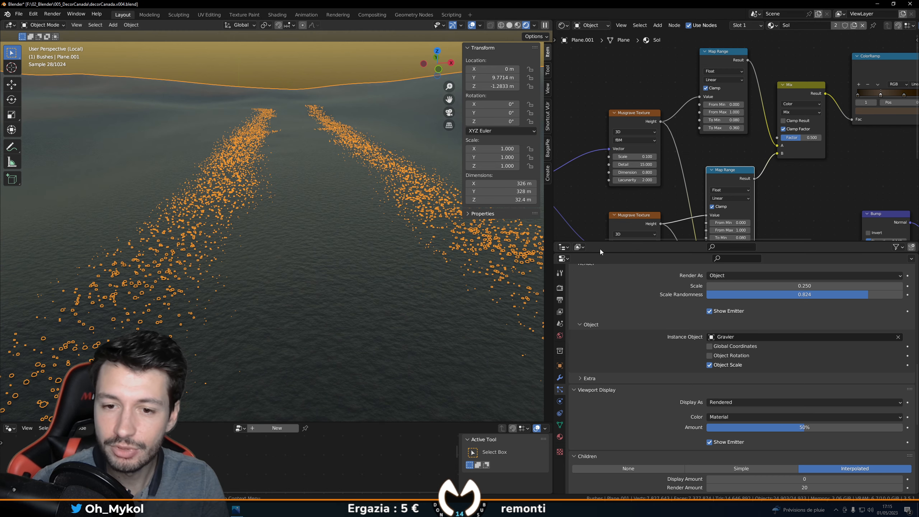
{"action": "left_click_drag", "start_coordinate": [604, 243], "coordinate": [604, 105]}
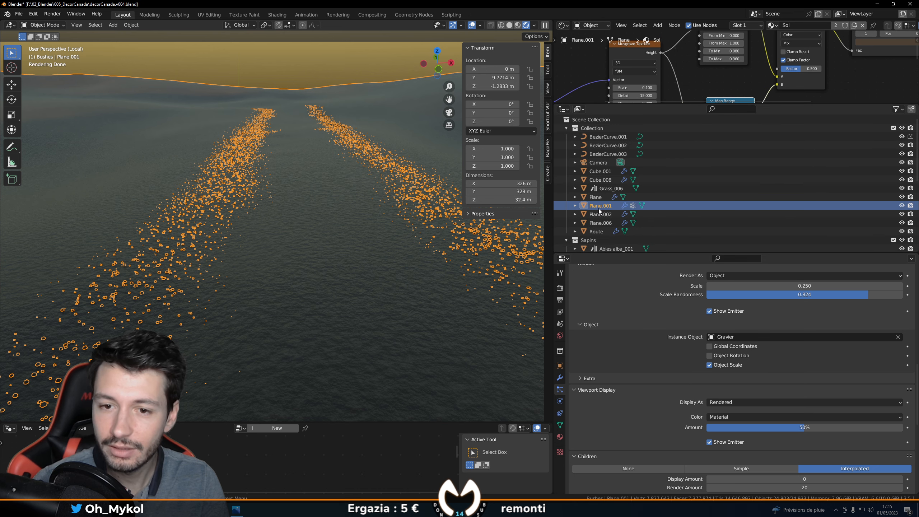
{"action": "scroll", "coordinate": [654, 196], "scroll_direction": "down", "scroll_amount": 3}
{"action": "scroll", "coordinate": [654, 197], "scroll_direction": "down", "scroll_amount": 3}
{"action": "left_click", "coordinate": [598, 243]}
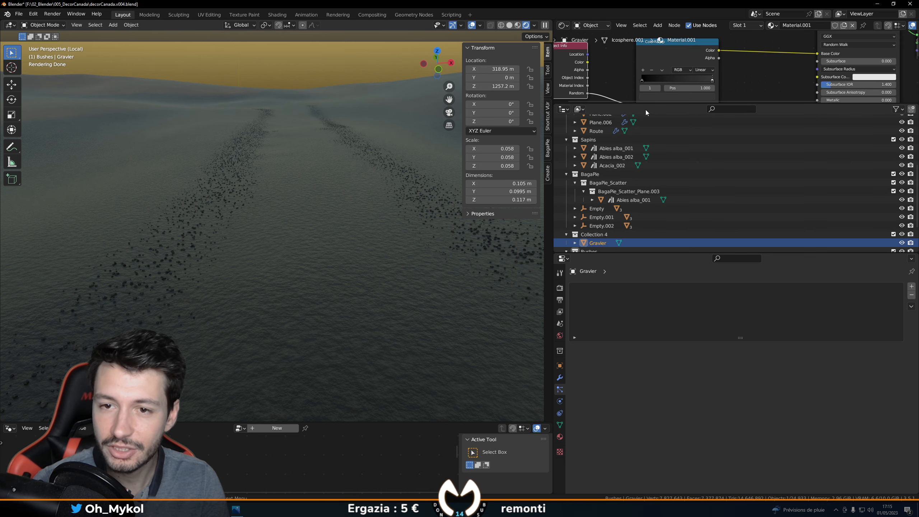
{"action": "left_click_drag", "start_coordinate": [665, 103], "coordinate": [664, 243]}
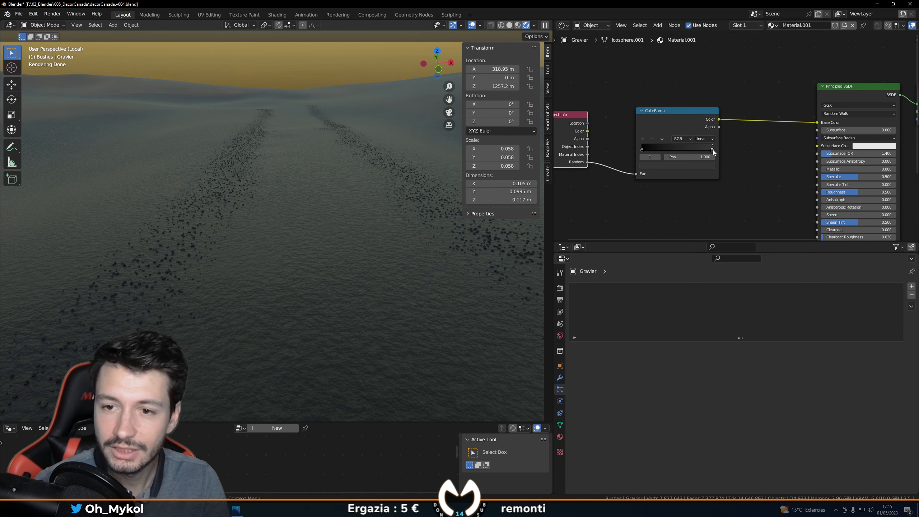
Step: Try a fully saturated bright red for the end stop of the gravel's ColorRamp, and undo the colour change
{"action": "left_click", "coordinate": [706, 167]}
{"action": "left_click_drag", "start_coordinate": [667, 91], "coordinate": [670, 117]}
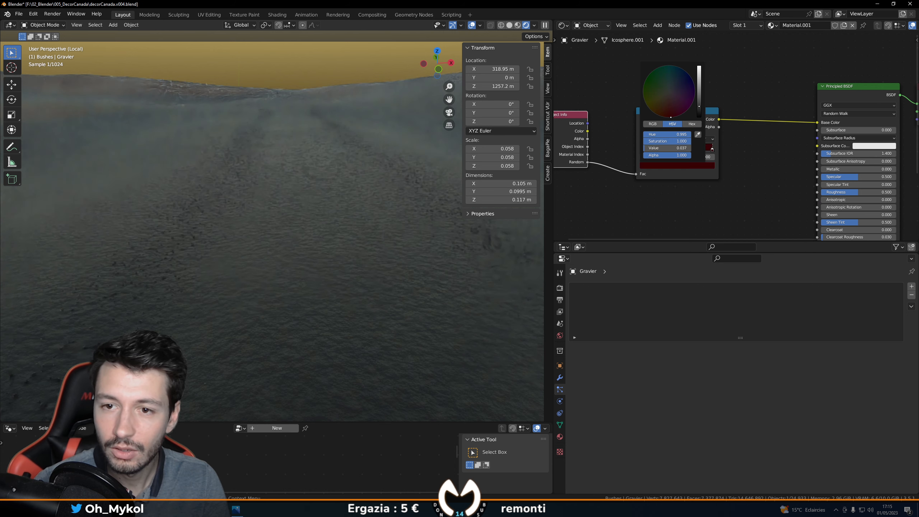
{"action": "left_click_drag", "start_coordinate": [699, 87], "coordinate": [699, 67]}
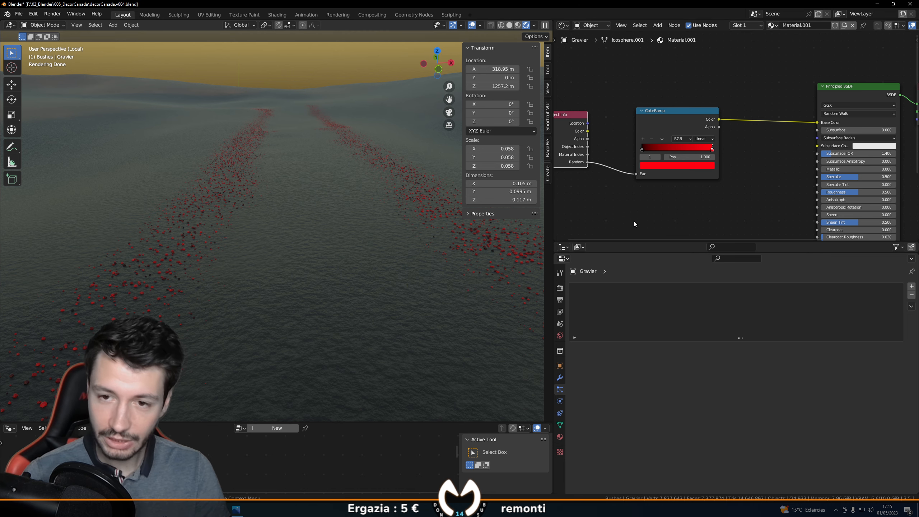
{"action": "left_click", "coordinate": [642, 209]}
{"action": "key", "text": "ctrl+z"}
{"action": "key", "text": "ctrl+z"}
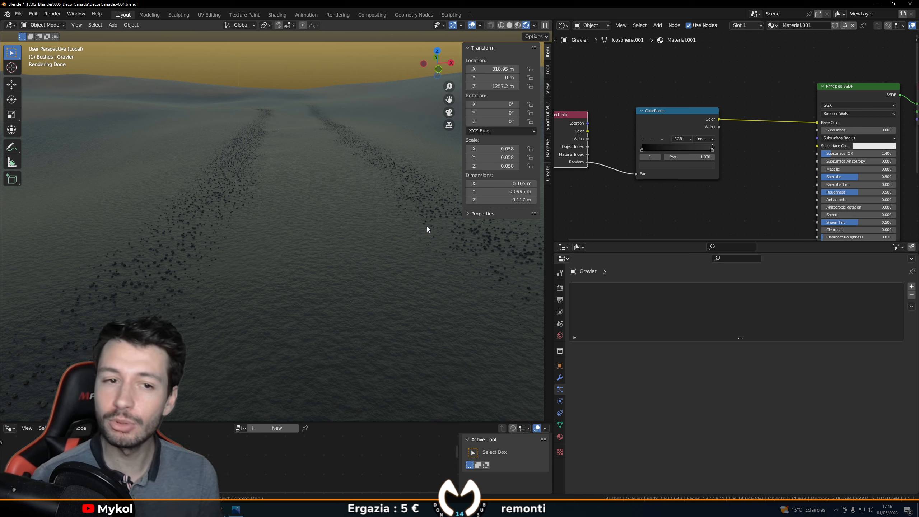
Step: Add a stop at position 0.500 to the gravel's ColorRamp and brighten its colour to grey
{"action": "middle_click_drag", "start_coordinate": [592, 207], "coordinate": [647, 204]}
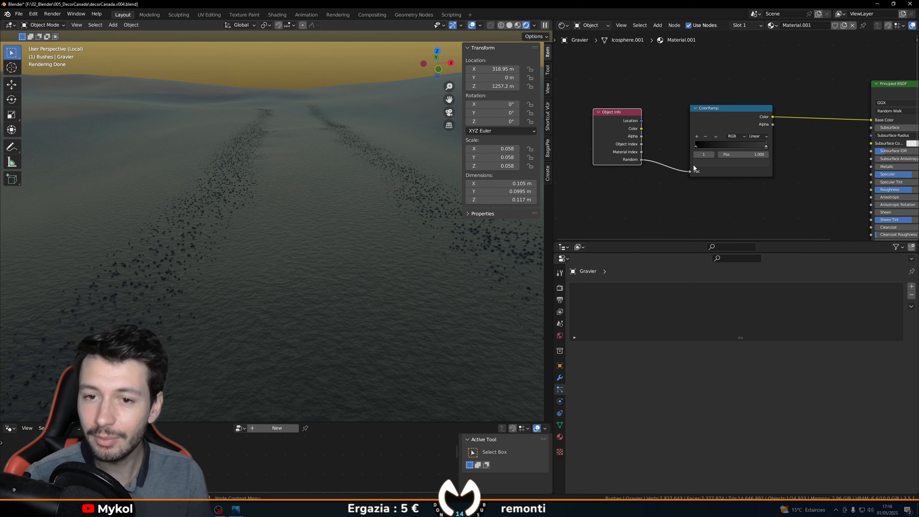
{"action": "left_click_drag", "start_coordinate": [618, 121], "coordinate": [617, 117]}
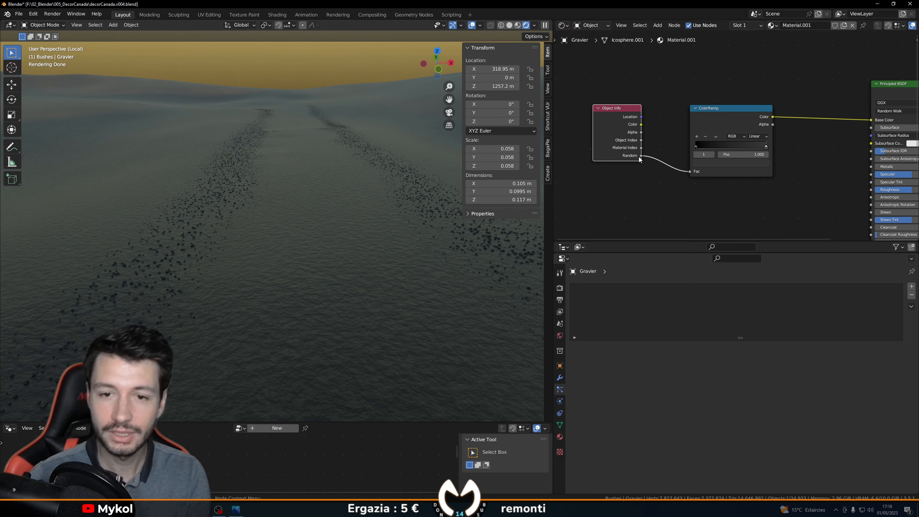
{"action": "middle_click_drag", "start_coordinate": [695, 171], "coordinate": [687, 184]}
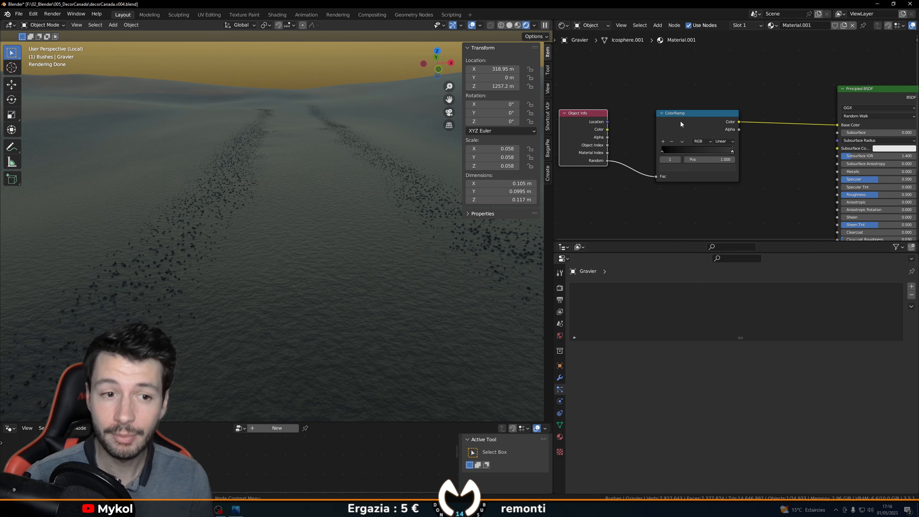
{"action": "left_click", "coordinate": [662, 141]}
{"action": "left_click", "coordinate": [691, 167]}
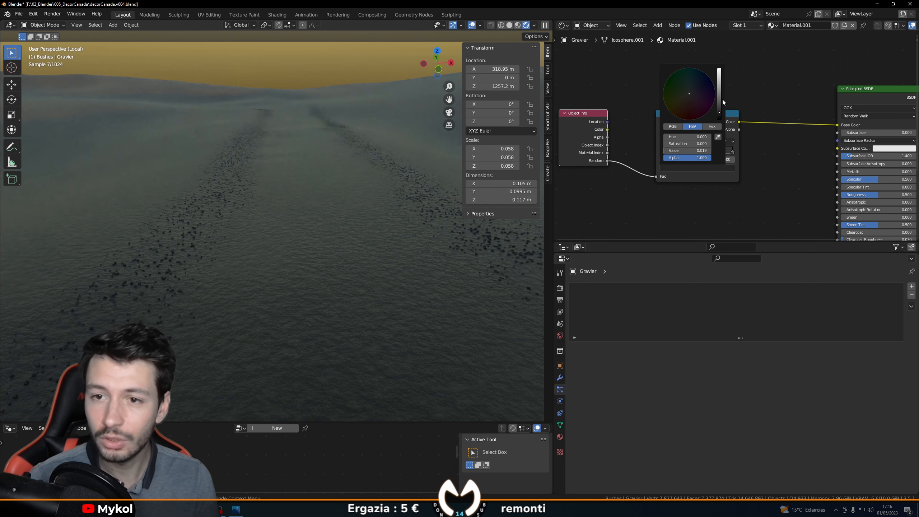
{"action": "mouse_move", "coordinate": [720, 100]}
{"action": "left_mouse_down"}
{"action": "mouse_move", "coordinate": [719, 80]}
{"action": "mouse_move", "coordinate": [719, 93]}
{"action": "left_mouse_up"}
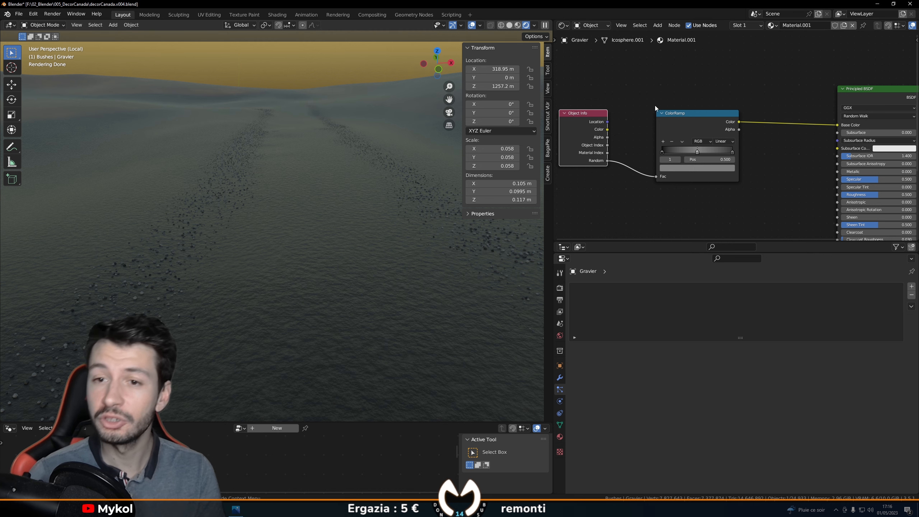
Step: Add a dark blue stop at position 0.250 to the gravel's ColorRamp
{"action": "left_click_drag", "start_coordinate": [581, 76], "coordinate": [709, 161]}
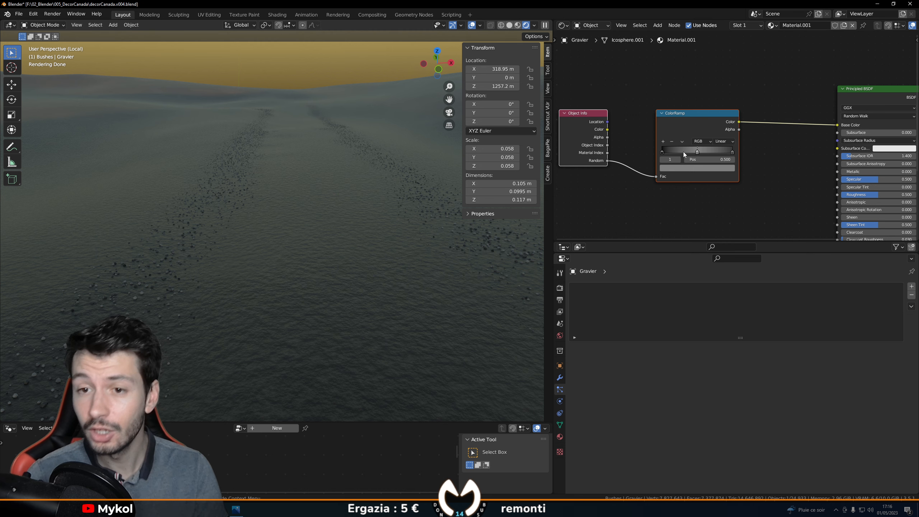
{"action": "left_click", "coordinate": [662, 152]}
{"action": "left_click", "coordinate": [694, 168]}
{"action": "left_click", "coordinate": [713, 85]}
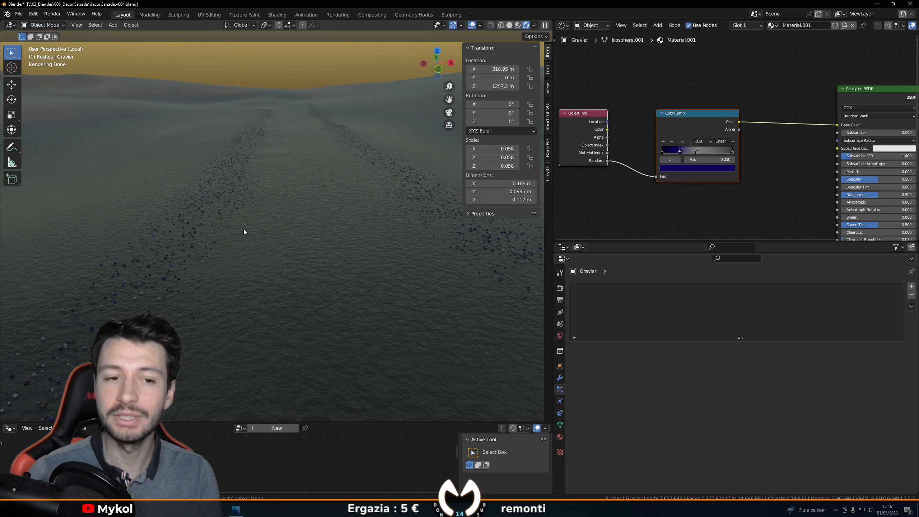
Step: Switch the viewport to solid shading, select the terrain and hide its Cailloux particle system in the viewport
{"action": "key", "text": "z"}
{"action": "left_click", "coordinate": [306, 231]}
{"action": "left_click", "coordinate": [303, 286]}
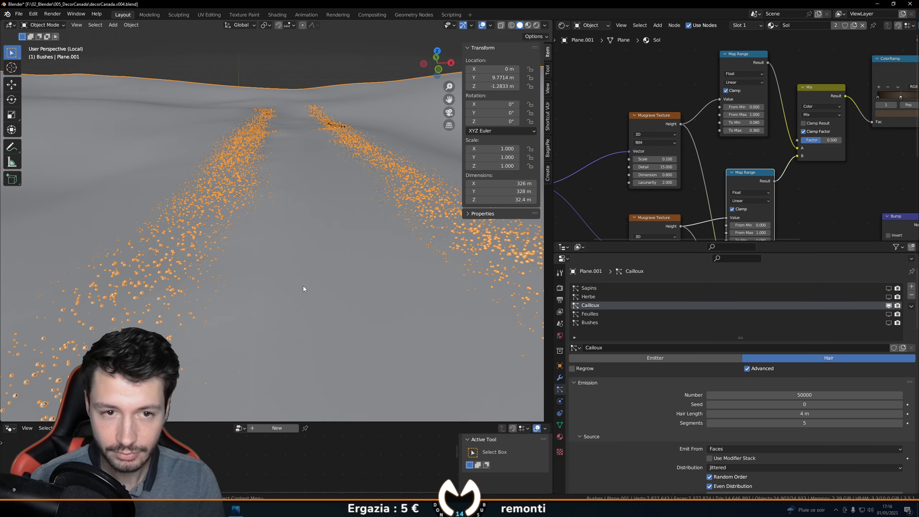
{"action": "left_click", "coordinate": [888, 305]}
Step: Preview the terrain's Herbe and Sapins particle systems one at a time in the viewport, hiding each again
{"action": "left_click", "coordinate": [889, 297]}
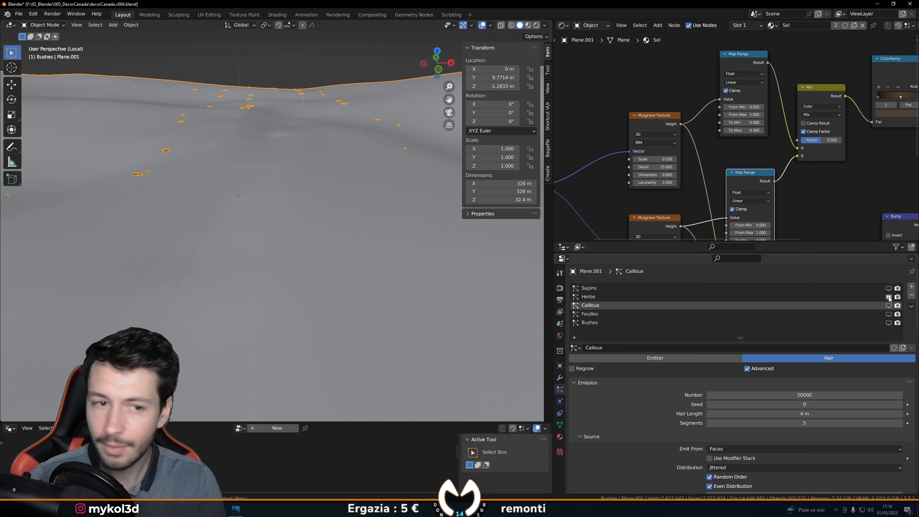
{"action": "left_click", "coordinate": [889, 297]}
{"action": "left_click", "coordinate": [888, 289]}
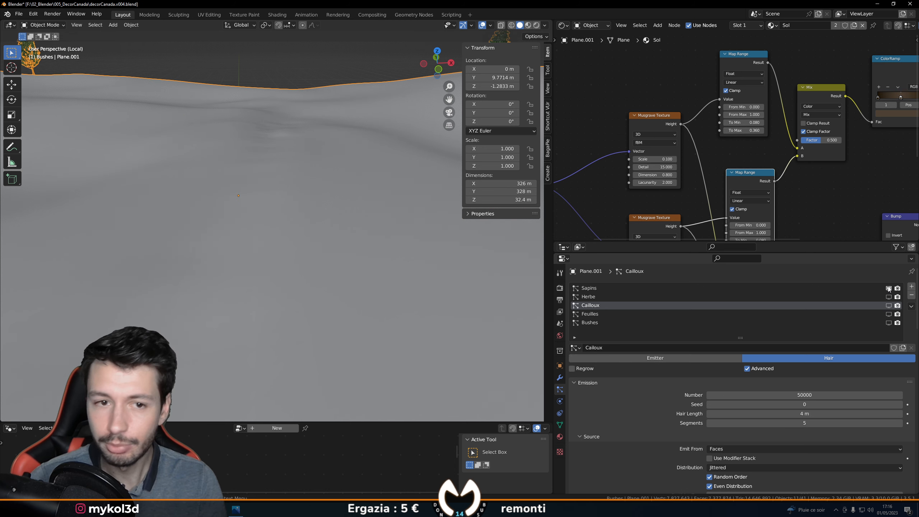
{"action": "scroll", "coordinate": [216, 244], "scroll_direction": "down", "scroll_amount": 5}
{"action": "scroll", "coordinate": [215, 244], "scroll_direction": "down", "scroll_amount": 4}
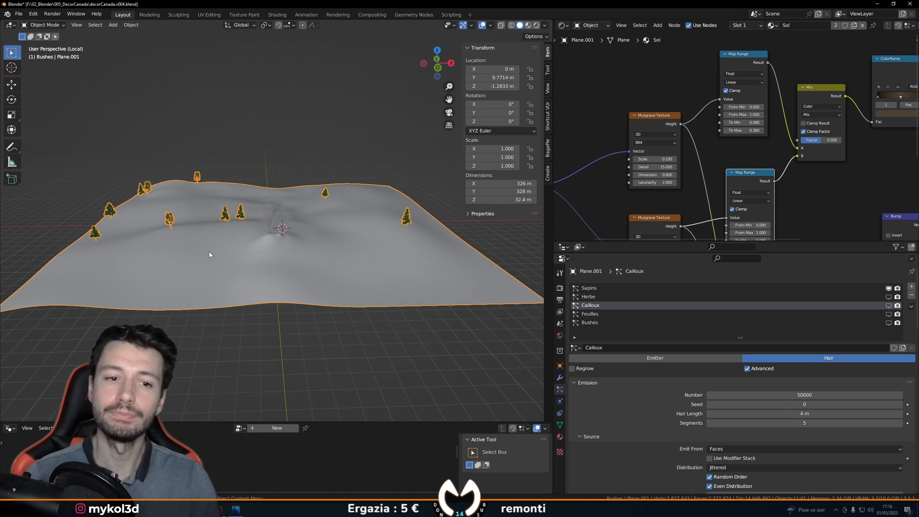
{"action": "left_click", "coordinate": [889, 288]}
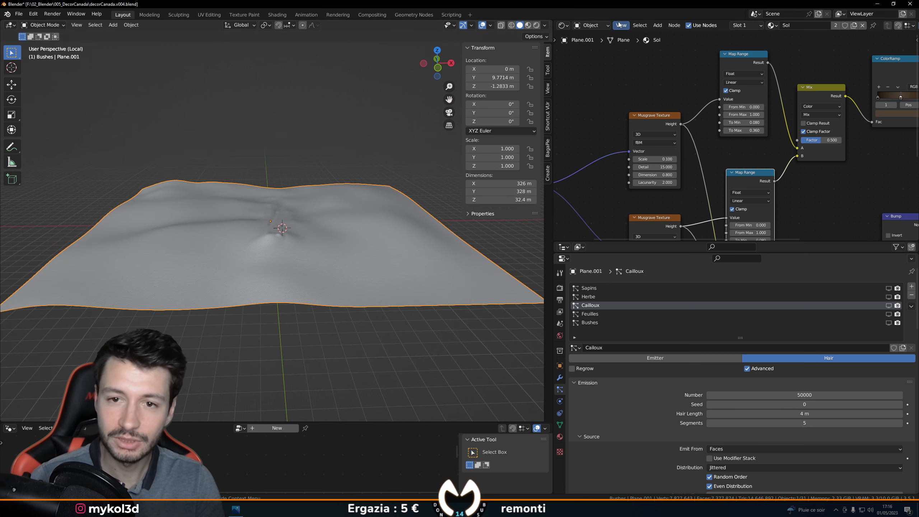
Step: Replace the Shader Editor with an Image Editor showing the finalCanada2.png render
{"action": "left_click", "coordinate": [562, 25]}
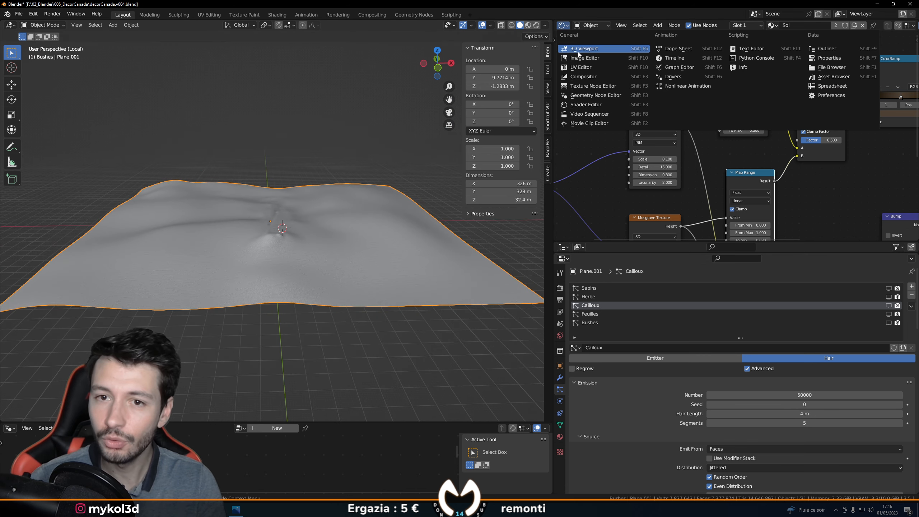
{"action": "left_click", "coordinate": [594, 54]}
{"action": "scroll", "coordinate": [776, 131], "scroll_direction": "down", "scroll_amount": 5}
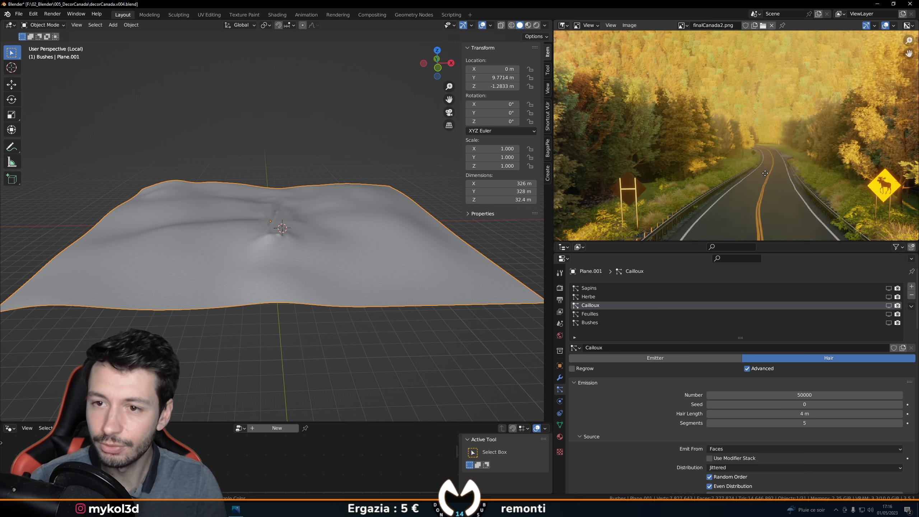
Step: Leave local view and view the curved background slope behind the terrain from the side
{"action": "middle_click_drag", "start_coordinate": [294, 209], "coordinate": [307, 211]}
{"action": "key", "text": "KP_Divide"}
{"action": "scroll", "coordinate": [307, 211], "scroll_direction": "down", "scroll_amount": 15}
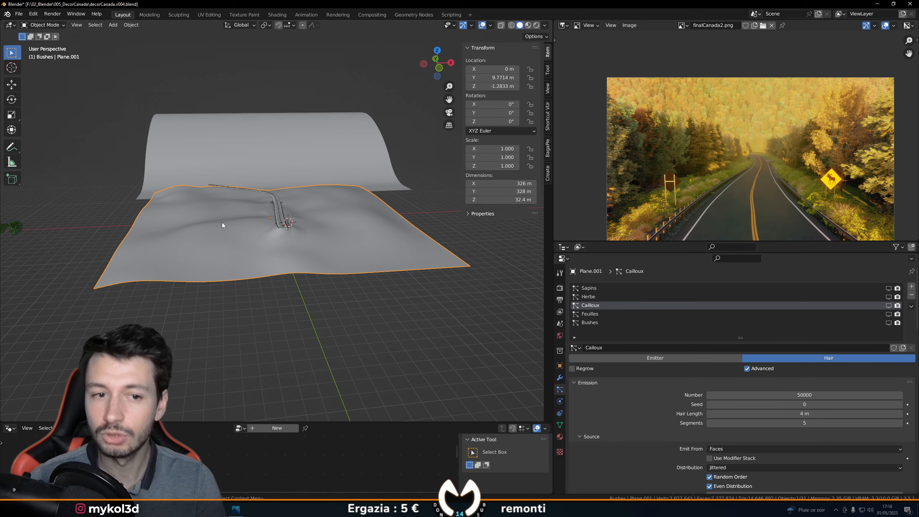
{"action": "middle_click_drag", "start_coordinate": [221, 222], "coordinate": [300, 237]}
{"action": "middle_click_drag", "start_coordinate": [217, 243], "coordinate": [310, 229], "text": "shift"}
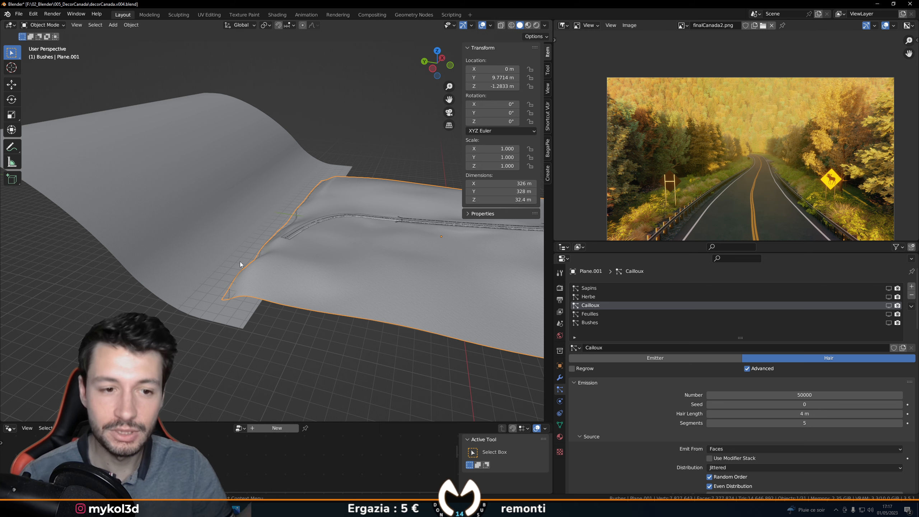
Step: Show the background slope's tree particles in the viewport, check their Sapins instance collection, and set the viewport display amount to 0%
{"action": "left_click", "coordinate": [158, 153]}
{"action": "left_click", "coordinate": [889, 288]}
{"action": "mouse_move", "coordinate": [248, 277]}
{"action": "middle_mouse_down"}
{"action": "mouse_move", "coordinate": [220, 277]}
{"action": "mouse_move", "coordinate": [241, 277]}
{"action": "middle_mouse_up"}
{"action": "scroll", "coordinate": [687, 432], "scroll_direction": "down", "scroll_amount": 13}
{"action": "scroll", "coordinate": [674, 432], "scroll_direction": "down", "scroll_amount": 12}
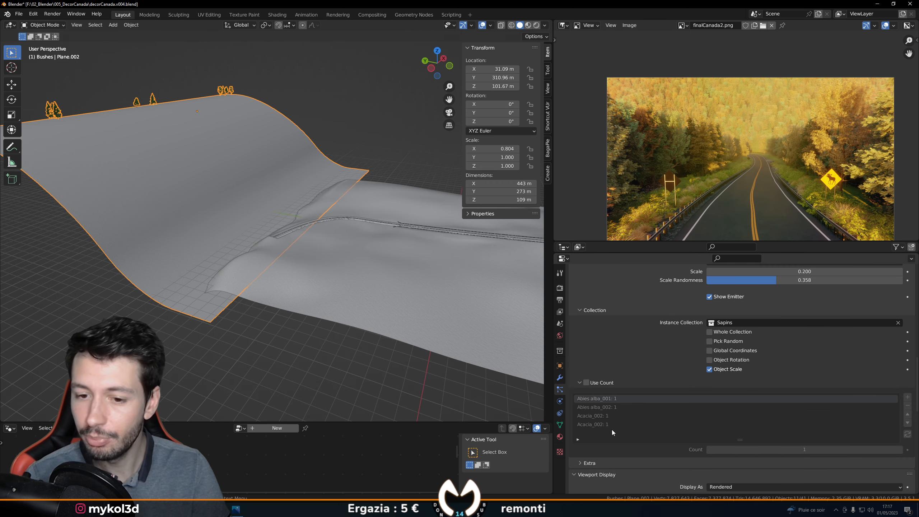
{"action": "scroll", "coordinate": [611, 429], "scroll_direction": "down", "scroll_amount": 6}
{"action": "mouse_move", "coordinate": [709, 426]}
{"action": "left_mouse_down"}
{"action": "mouse_move", "coordinate": [874, 426]}
{"action": "mouse_move", "coordinate": [706, 426]}
{"action": "left_mouse_up"}
{"action": "scroll", "coordinate": [759, 178], "scroll_direction": "up", "scroll_amount": 2}
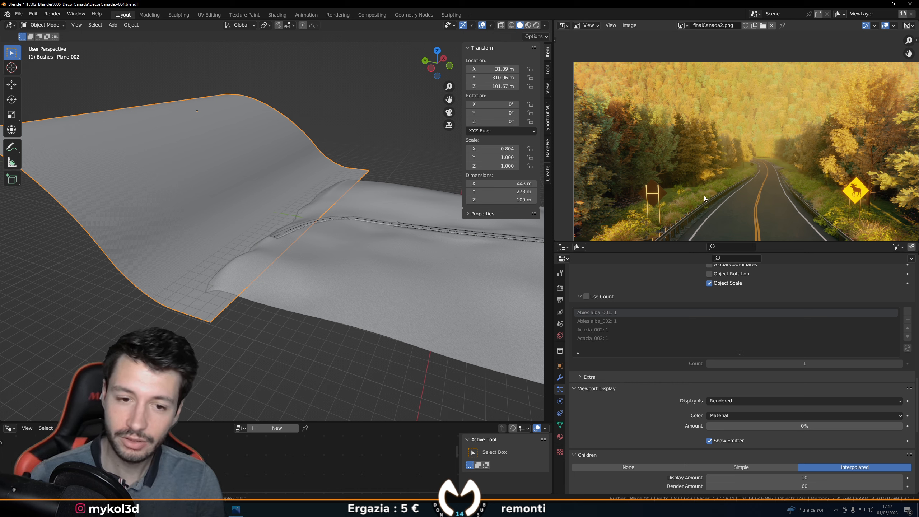
{"action": "middle_click_drag", "start_coordinate": [725, 194], "coordinate": [701, 165]}
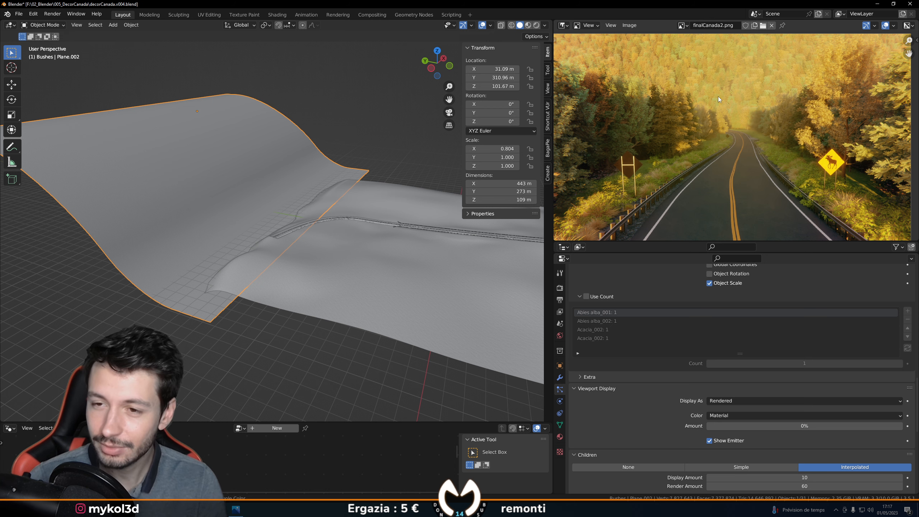
Step: Enlarge the Image Editor and examine the finalCanada2.png render, both whole and close up
{"action": "middle_click_drag", "start_coordinate": [738, 111], "coordinate": [743, 134]}
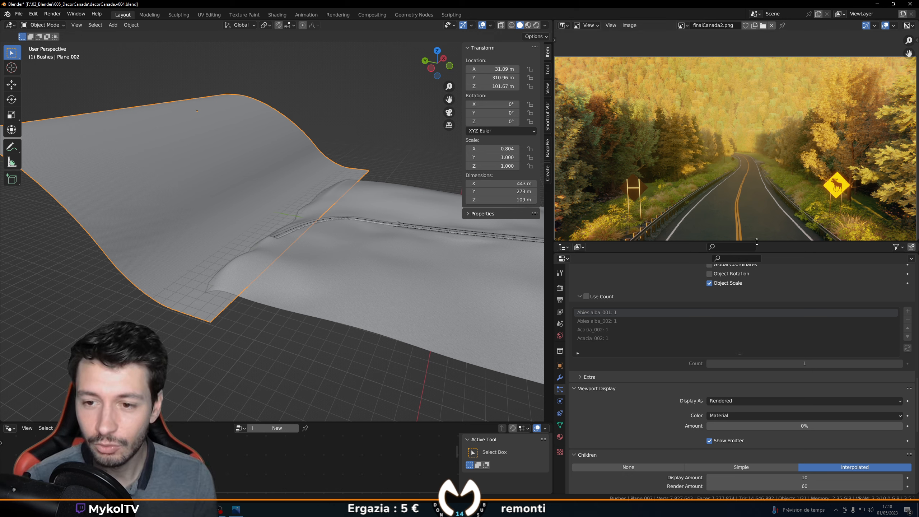
{"action": "left_click_drag", "start_coordinate": [777, 253], "coordinate": [778, 308]}
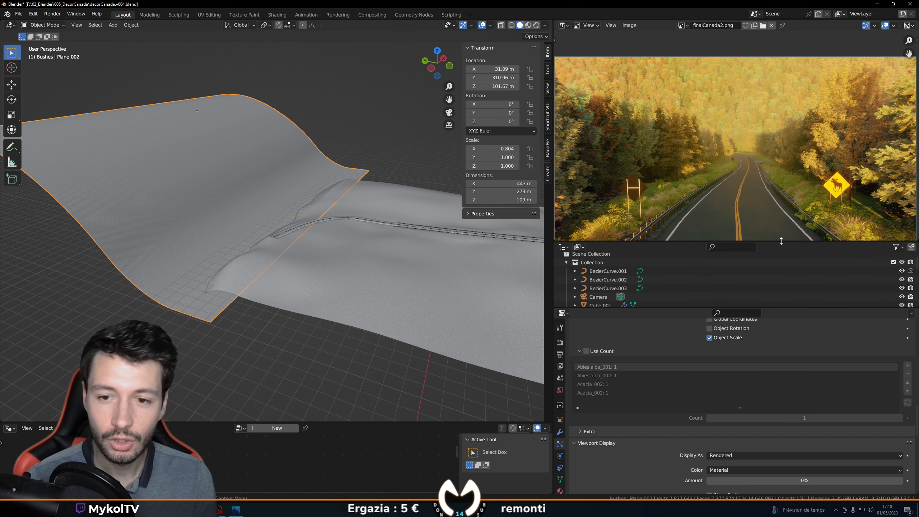
{"action": "left_click_drag", "start_coordinate": [781, 241], "coordinate": [781, 295]}
{"action": "scroll", "coordinate": [736, 210], "scroll_direction": "down", "scroll_amount": 1}
{"action": "middle_click_drag", "start_coordinate": [736, 210], "coordinate": [717, 194]}
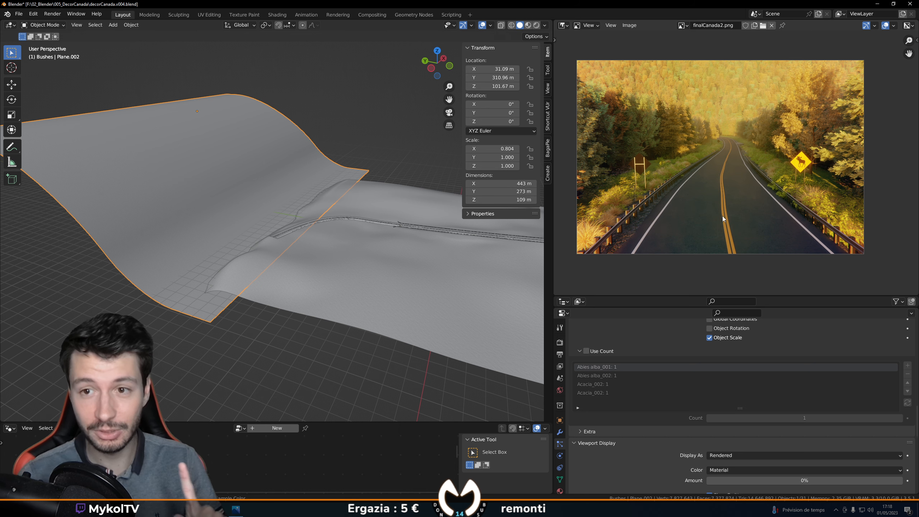
{"action": "scroll", "coordinate": [722, 215], "scroll_direction": "up", "scroll_amount": 4}
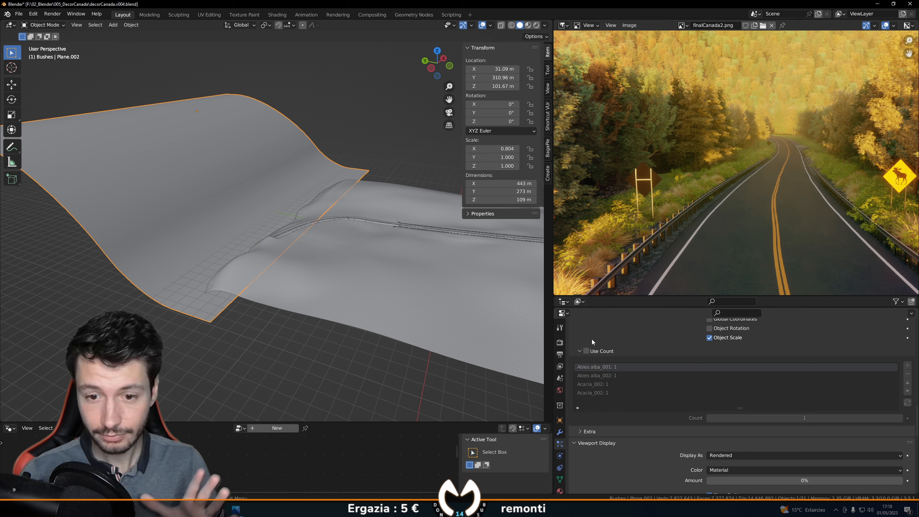
Step: Show the scene's render properties and view the whole terrain together with its curved background slope
{"action": "left_click", "coordinate": [560, 342]}
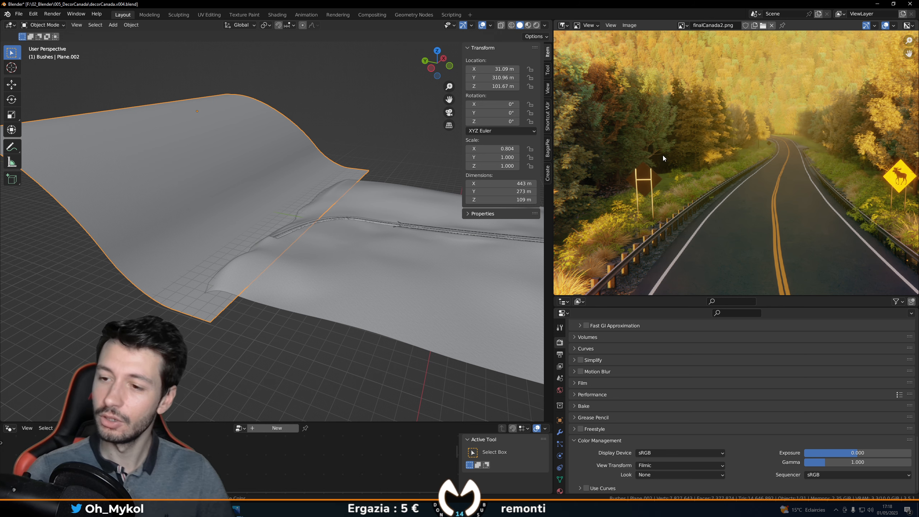
{"action": "scroll", "coordinate": [363, 268], "scroll_direction": "down", "scroll_amount": 6}
{"action": "mouse_move", "coordinate": [363, 267]}
{"action": "middle_mouse_down"}
{"action": "mouse_move", "coordinate": [341, 261]}
{"action": "mouse_move", "coordinate": [347, 277]}
{"action": "middle_mouse_up"}
{"action": "scroll", "coordinate": [347, 277], "scroll_direction": "up", "scroll_amount": 4}
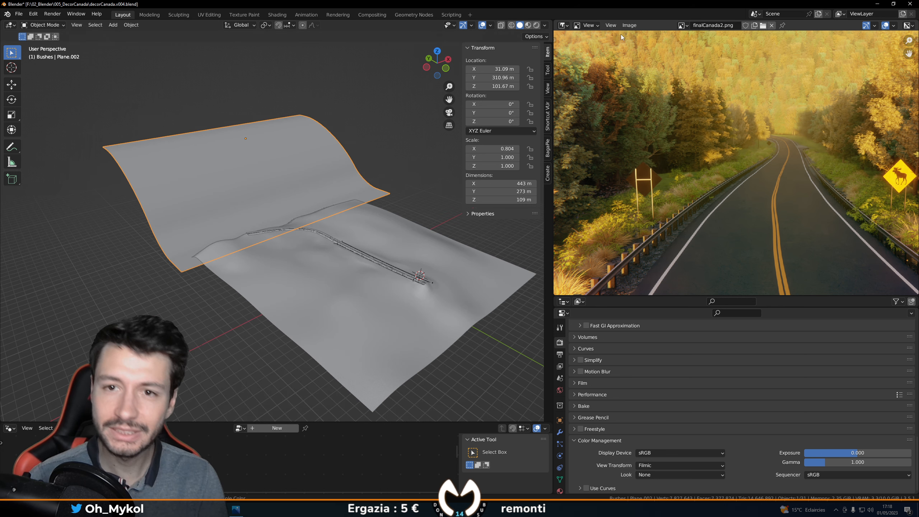
Step: Unhide the Cube object at the end of the Outliner and select the large cube enclosing the terrain
{"action": "left_click_drag", "start_coordinate": [620, 296], "coordinate": [620, 109]}
{"action": "scroll", "coordinate": [624, 230], "scroll_direction": "down", "scroll_amount": 1}
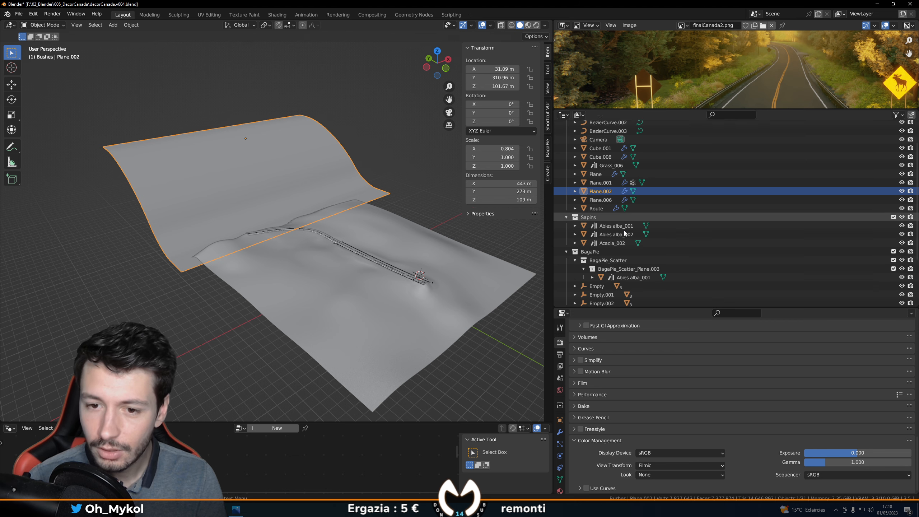
{"action": "scroll", "coordinate": [623, 230], "scroll_direction": "down", "scroll_amount": 5}
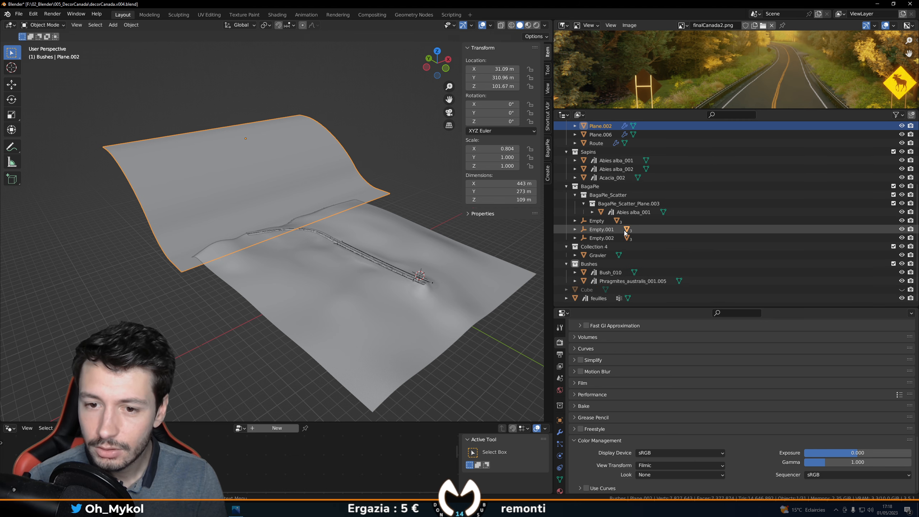
{"action": "left_click", "coordinate": [604, 291]}
{"action": "left_click", "coordinate": [902, 290]}
{"action": "middle_click_drag", "start_coordinate": [346, 284], "coordinate": [313, 264]}
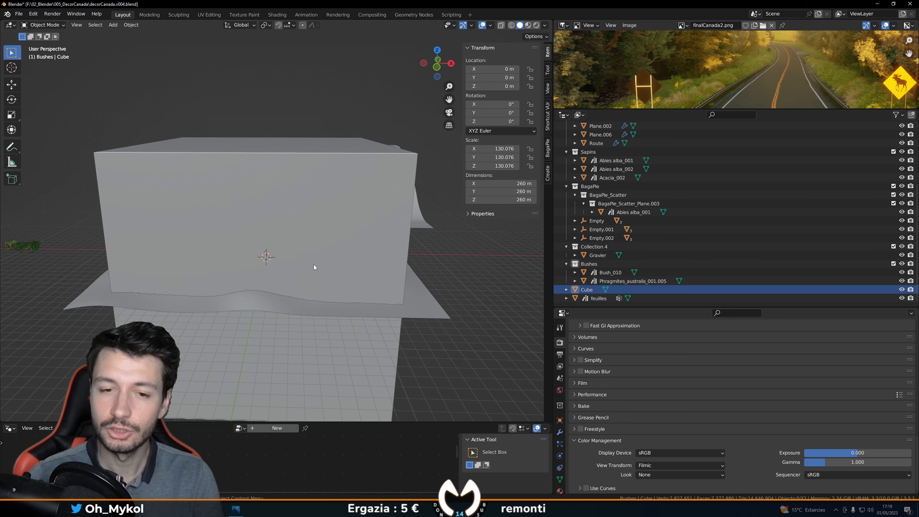
{"action": "left_click", "coordinate": [314, 267]}
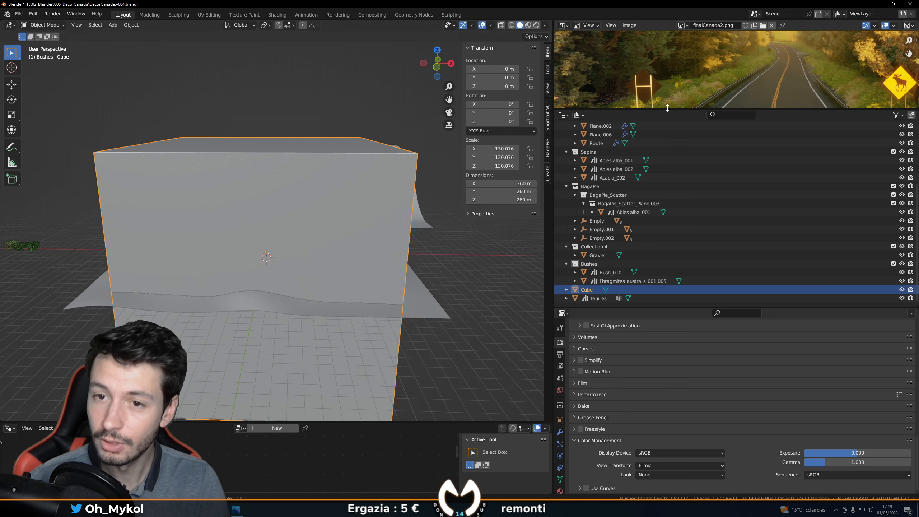
Step: Replace the Image Editor with a Shader Editor showing the cube's Principled Volume material, and enlarge it over the Outliner
{"action": "left_click_drag", "start_coordinate": [667, 108], "coordinate": [667, 295]}
{"action": "left_click", "coordinate": [563, 25]}
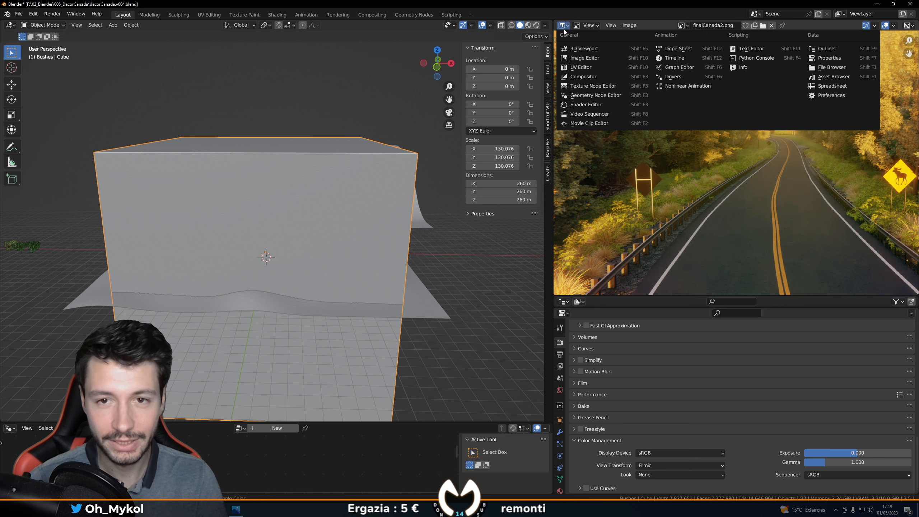
{"action": "left_click", "coordinate": [581, 105]}
{"action": "middle_click_drag", "start_coordinate": [770, 179], "coordinate": [703, 189]}
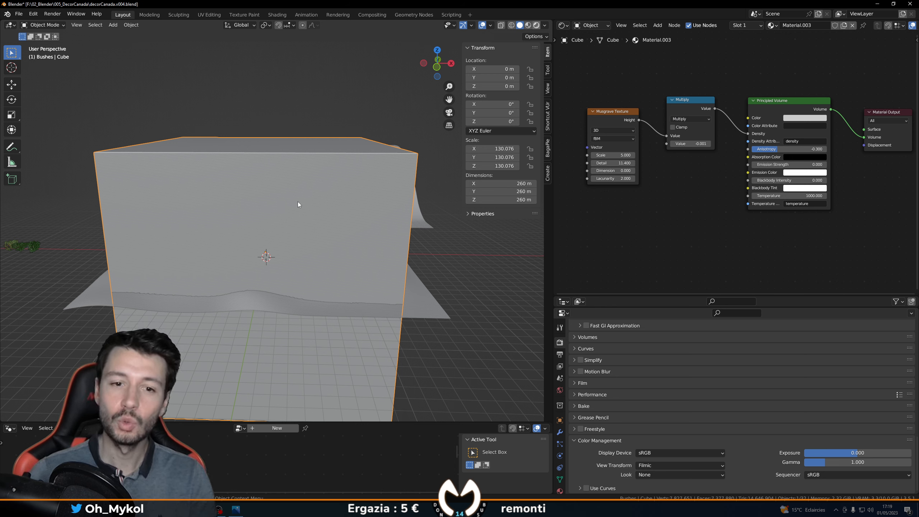
Step: Preview the cube's Musgrave-driven volume fog in rendered shading through the scene camera
{"action": "key", "text": "shift+z"}
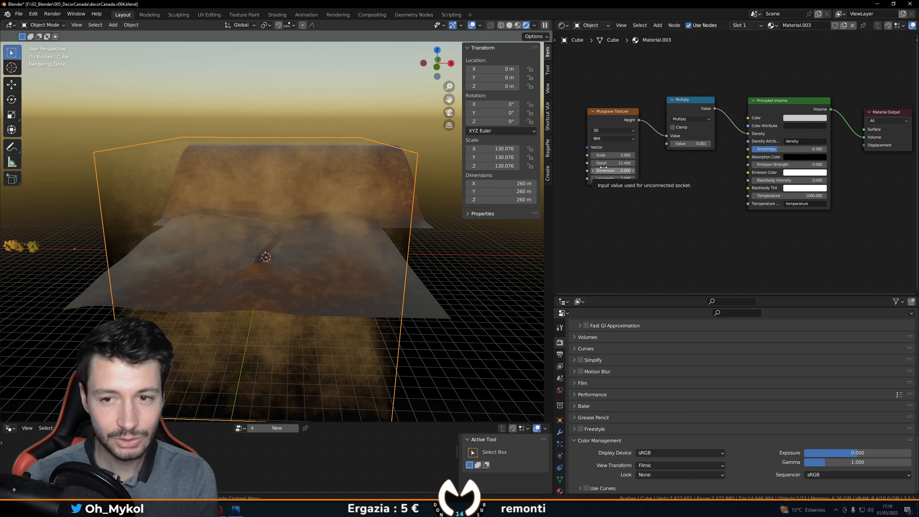
{"action": "key", "text": "KP_0"}
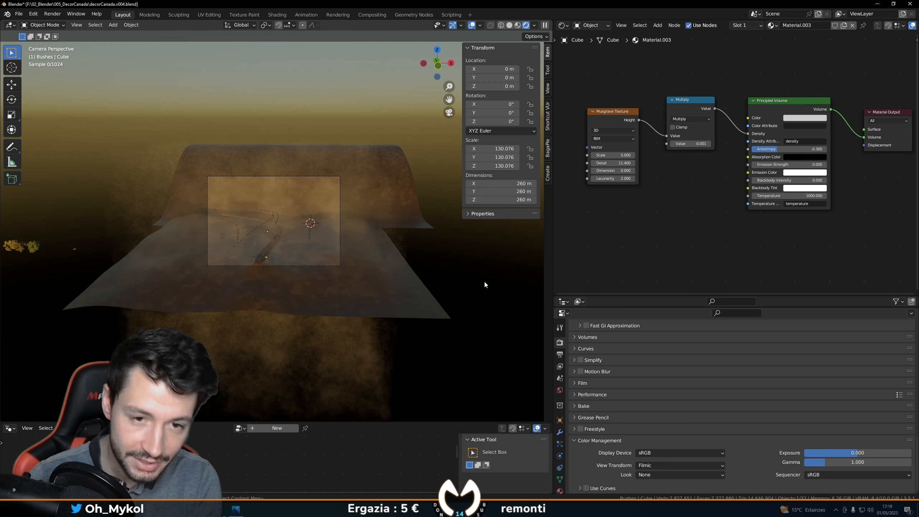
{"action": "scroll", "coordinate": [284, 262], "scroll_direction": "up", "scroll_amount": 7}
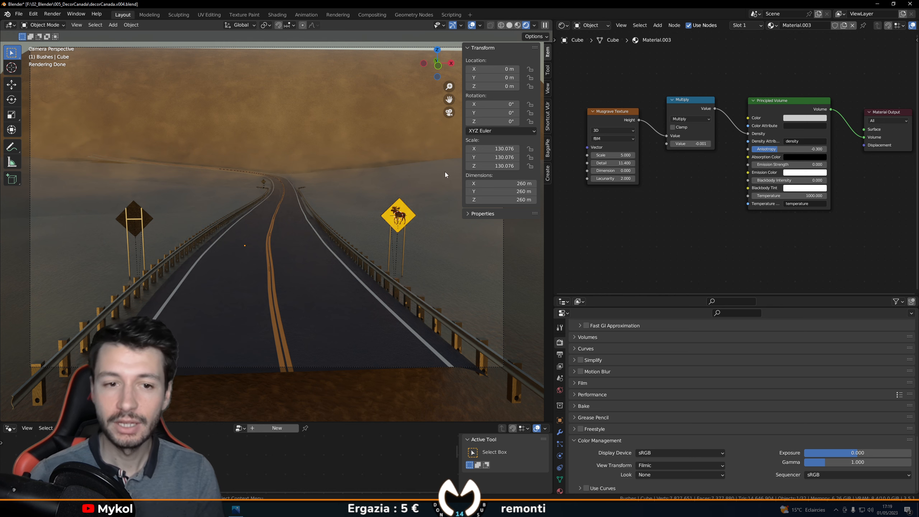
{"action": "left_click_drag", "start_coordinate": [607, 109], "coordinate": [598, 108]}
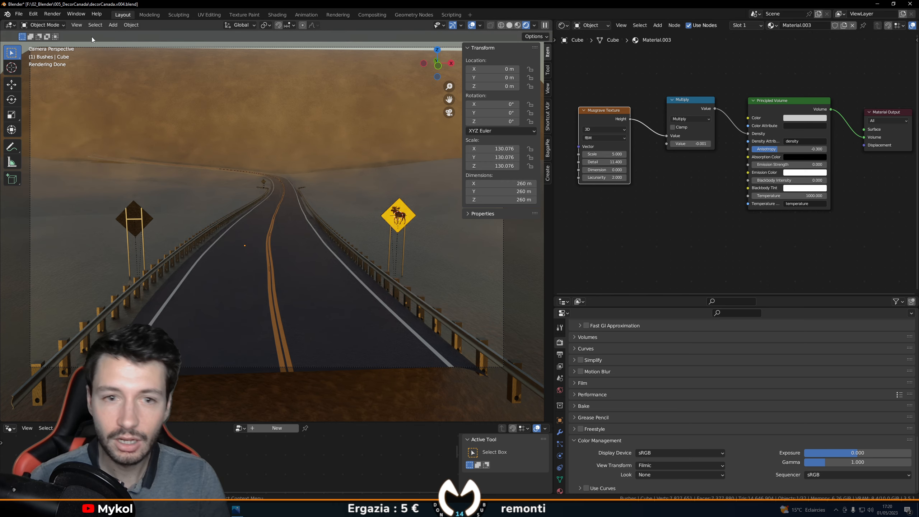
Step: View the foggy terrain from outside the camera and examine the World's Nishita Sky Texture settings
{"action": "middle_click_drag", "start_coordinate": [394, 237], "coordinate": [158, 232]}
{"action": "middle_click_drag", "start_coordinate": [167, 148], "coordinate": [373, 229]}
{"action": "scroll", "coordinate": [292, 252], "scroll_direction": "up", "scroll_amount": 10}
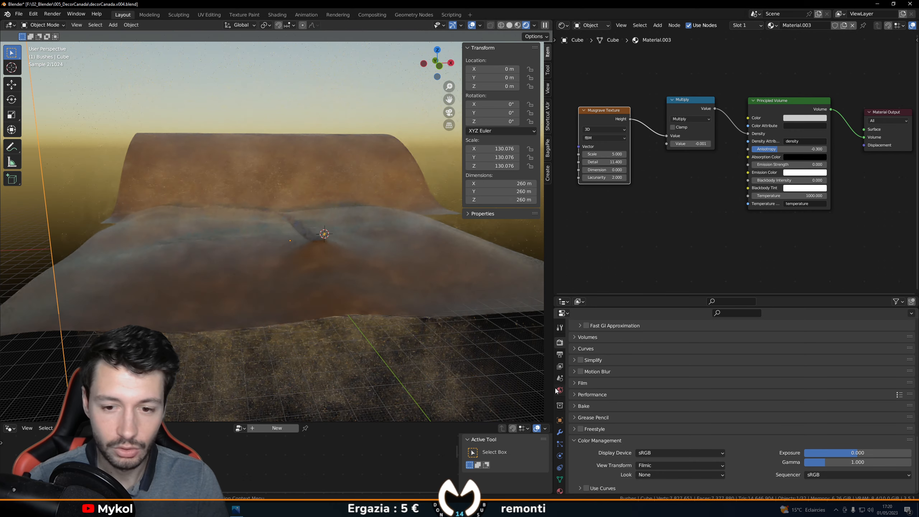
{"action": "left_click", "coordinate": [559, 390]}
{"action": "scroll", "coordinate": [636, 388], "scroll_direction": "up", "scroll_amount": 5}
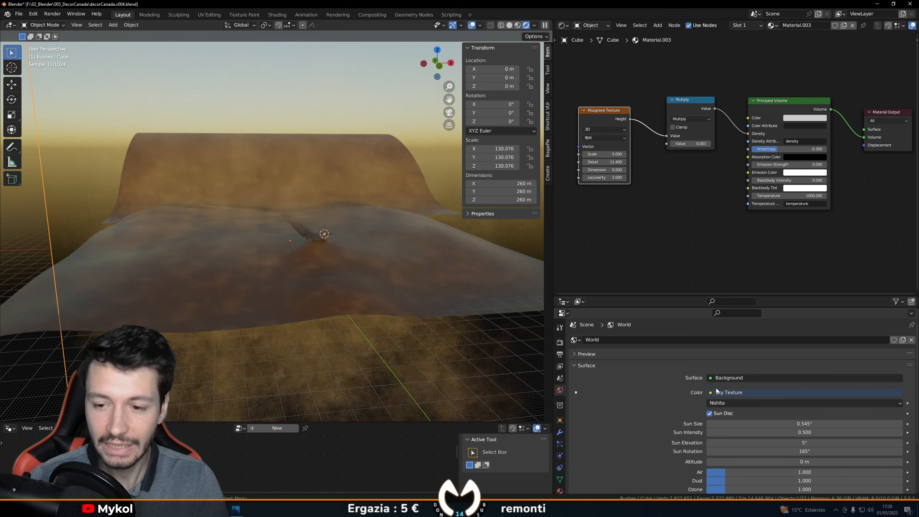
{"action": "scroll", "coordinate": [643, 400], "scroll_direction": "down", "scroll_amount": 2}
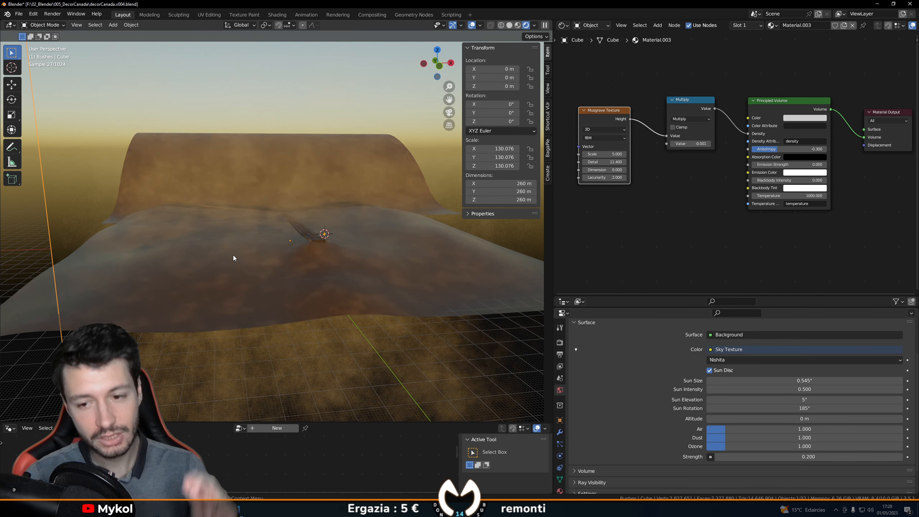
Step: Inspect the rendered terrain and fog from another angle, and return to the camera view of the road
{"action": "scroll", "coordinate": [239, 261], "scroll_direction": "down", "scroll_amount": 4}
{"action": "middle_click_drag", "start_coordinate": [258, 282], "coordinate": [314, 283]}
{"action": "scroll", "coordinate": [373, 260], "scroll_direction": "up", "scroll_amount": 4}
{"action": "middle_click_drag", "start_coordinate": [374, 260], "coordinate": [333, 274]}
{"action": "key", "text": "KP_0"}
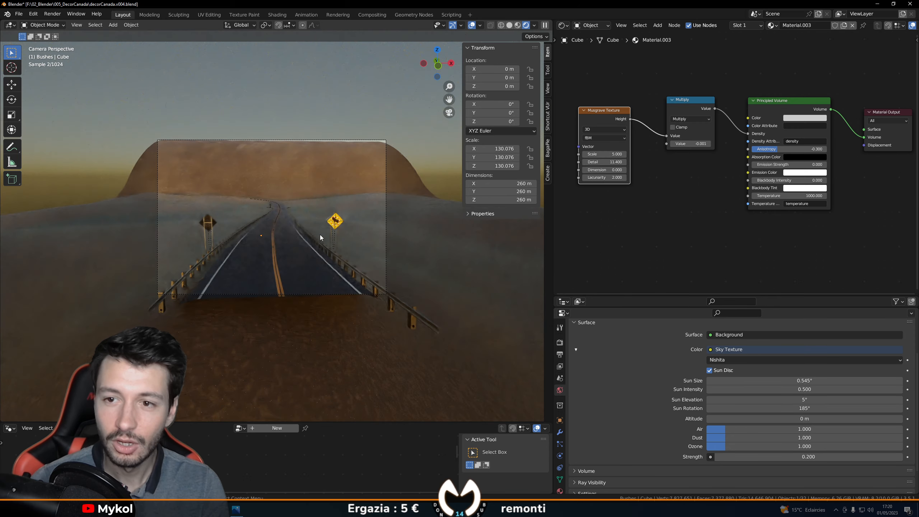
{"action": "scroll", "coordinate": [320, 234], "scroll_direction": "up", "scroll_amount": 2}
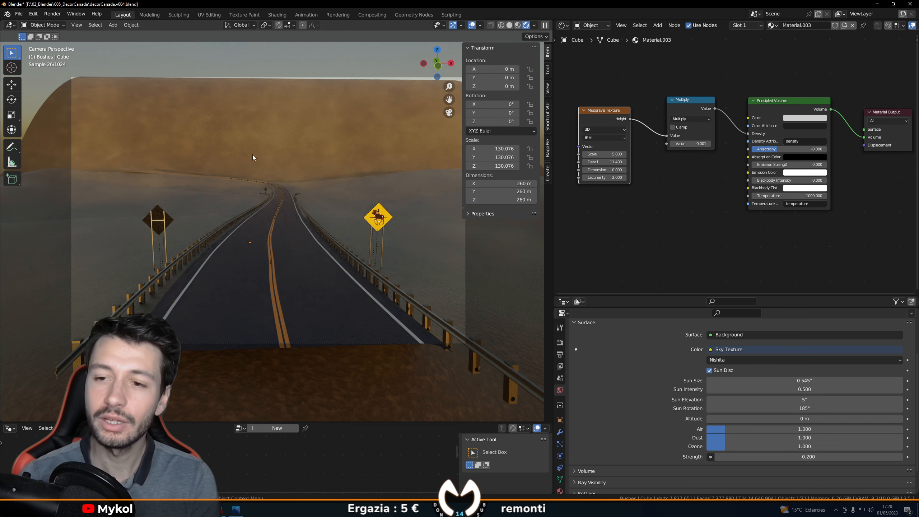
Step: Try Anisotropy values of 0, -1 and about -0.75 on the Principled Volume node, and undo them
{"action": "left_click", "coordinate": [785, 149]}
{"action": "type", "text": "0"}
{"action": "key", "text": "Return"}
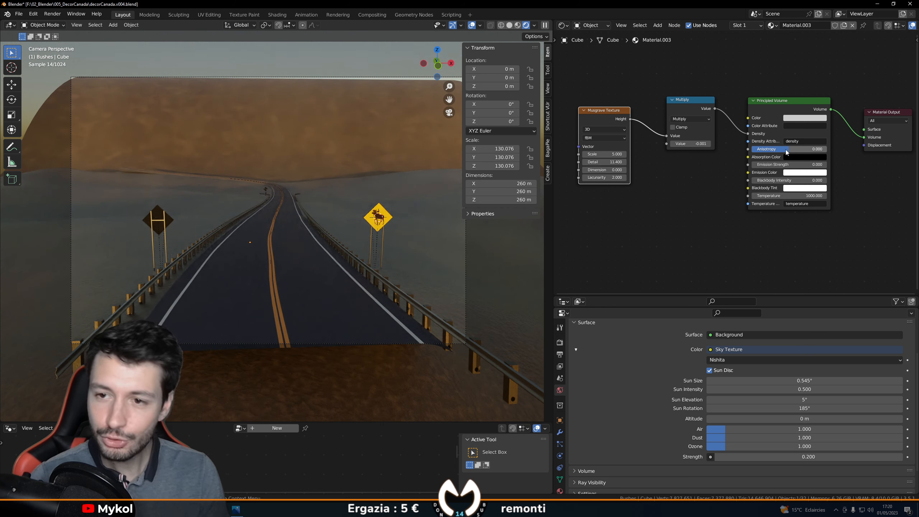
{"action": "left_click_drag", "start_coordinate": [785, 149], "coordinate": [752, 149]}
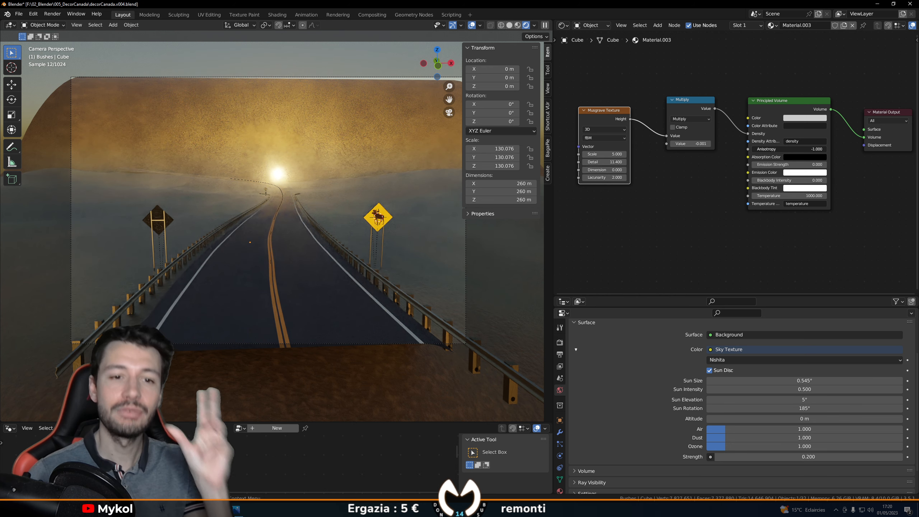
{"action": "left_click_drag", "start_coordinate": [764, 149], "coordinate": [772, 149]}
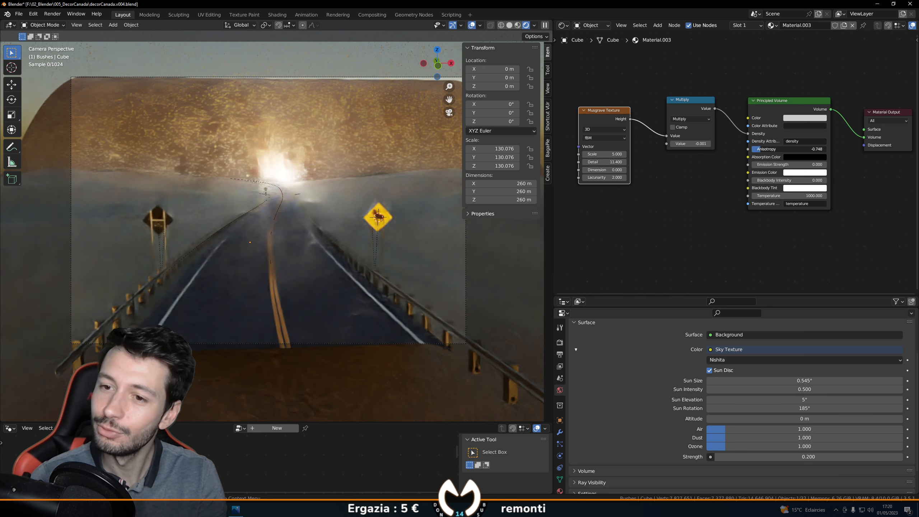
{"action": "key", "text": "ctrl+z"}
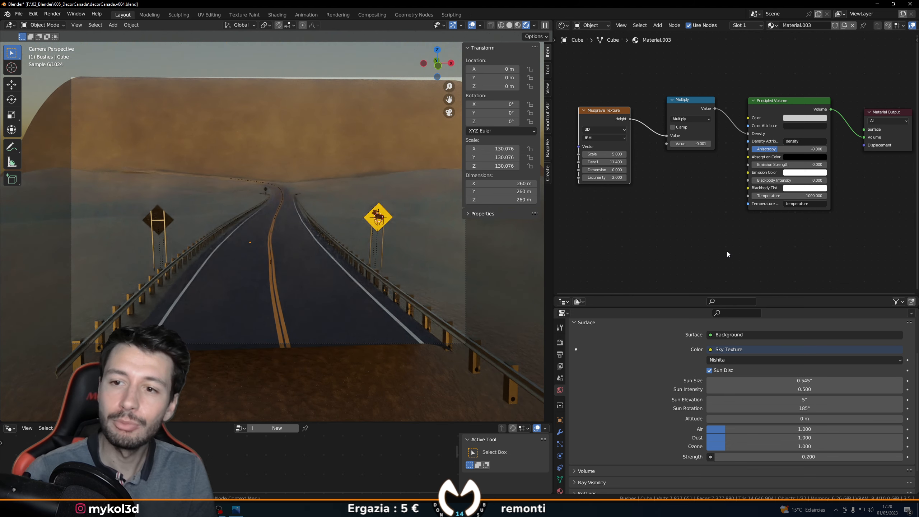
Step: Try a blue Color on the Principled Volume node and undo the change
{"action": "left_click", "coordinate": [798, 120]}
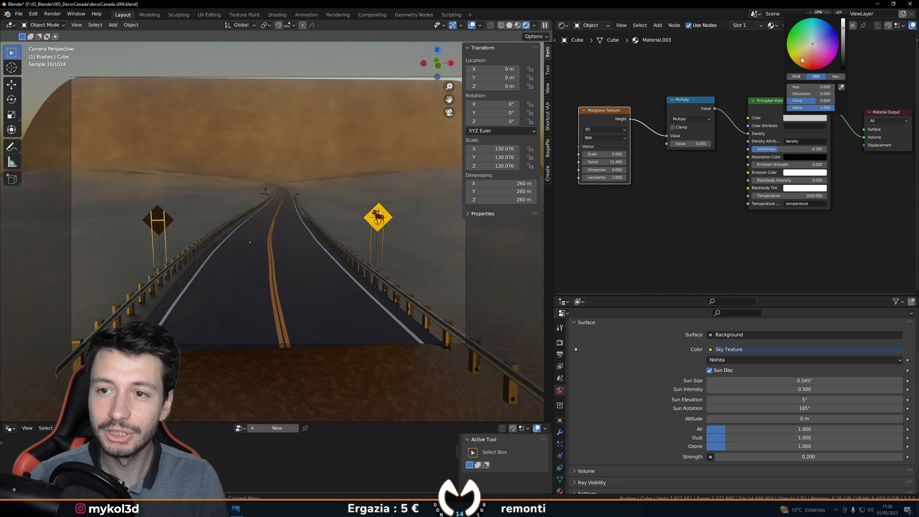
{"action": "left_click_drag", "start_coordinate": [811, 47], "coordinate": [804, 53]}
{"action": "left_click", "coordinate": [831, 33]}
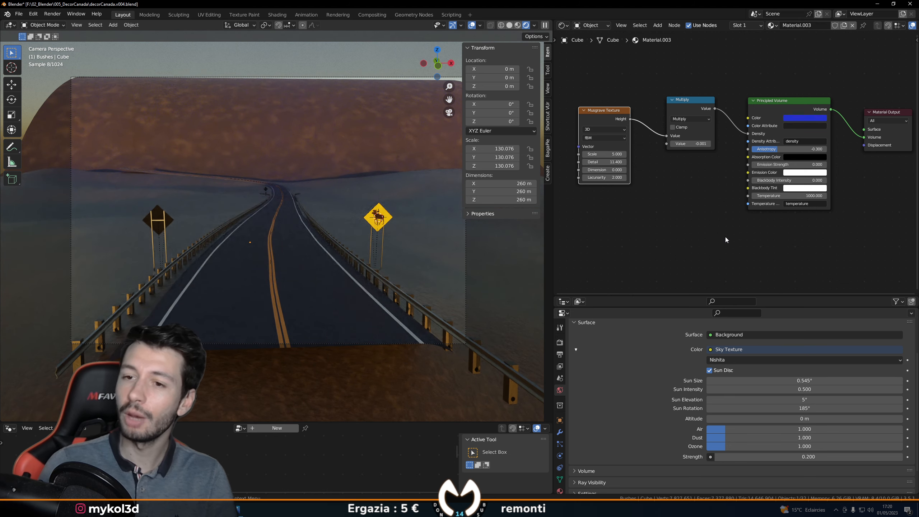
{"action": "key", "text": "ctrl+z"}
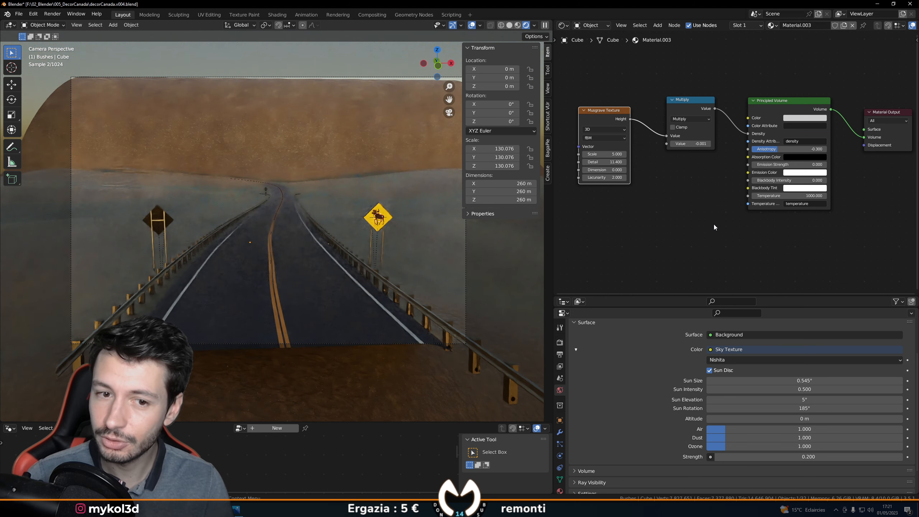
Step: Return the viewport to solid shading and examine the raw Render Result in its own window, closing it again
{"action": "key", "text": "z"}
{"action": "left_click", "coordinate": [409, 198]}
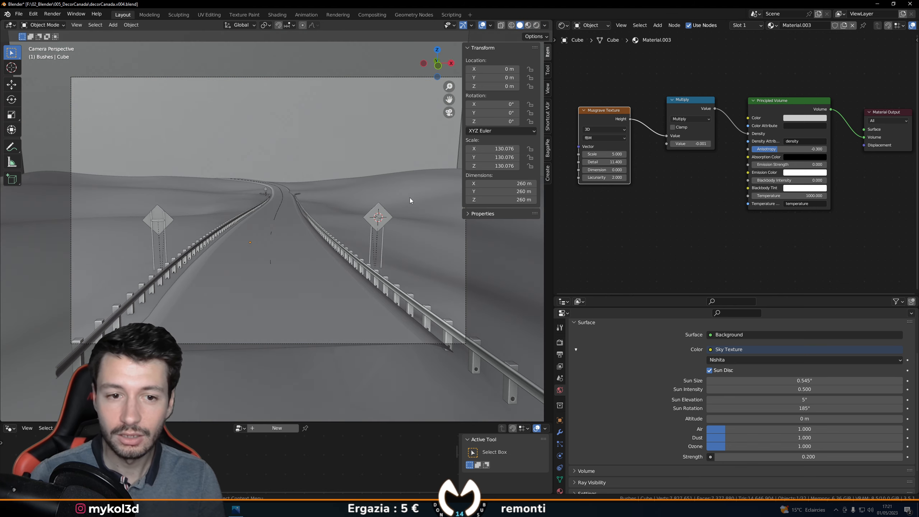
{"action": "key", "text": "F11"}
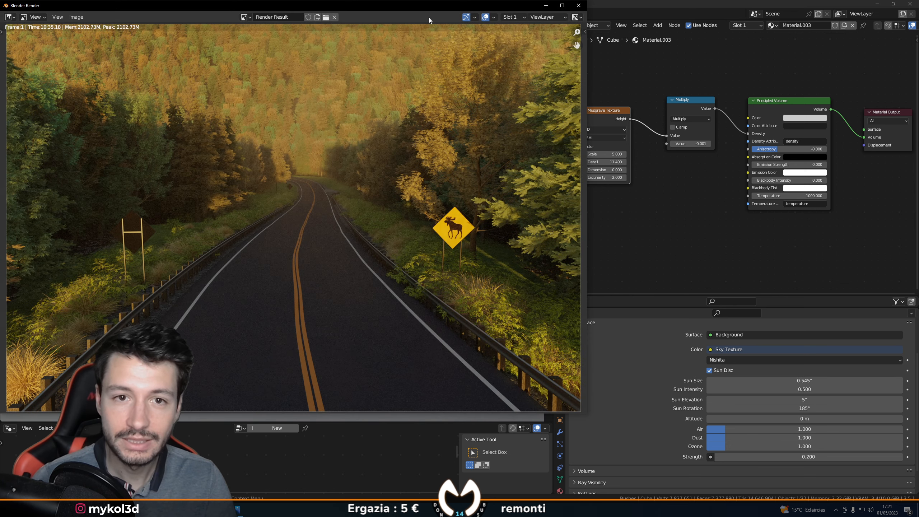
{"action": "left_click_drag", "start_coordinate": [429, 6], "coordinate": [553, 36]}
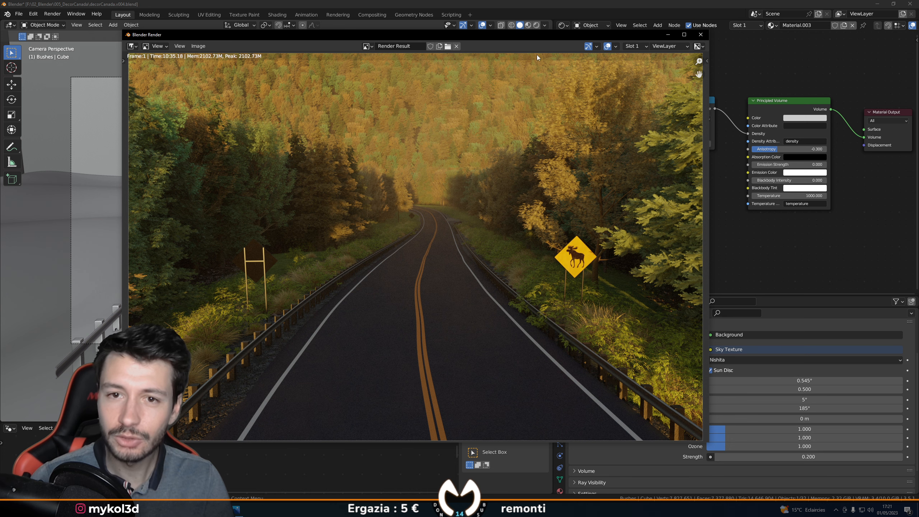
{"action": "scroll", "coordinate": [481, 219], "scroll_direction": "down", "scroll_amount": 2}
{"action": "scroll", "coordinate": [455, 258], "scroll_direction": "up", "scroll_amount": 2}
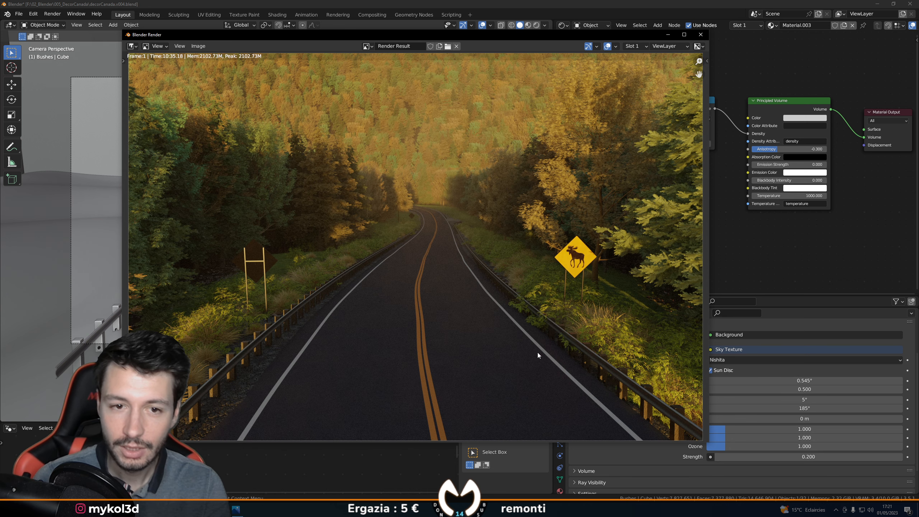
{"action": "left_click_drag", "start_coordinate": [479, 38], "coordinate": [393, 32]}
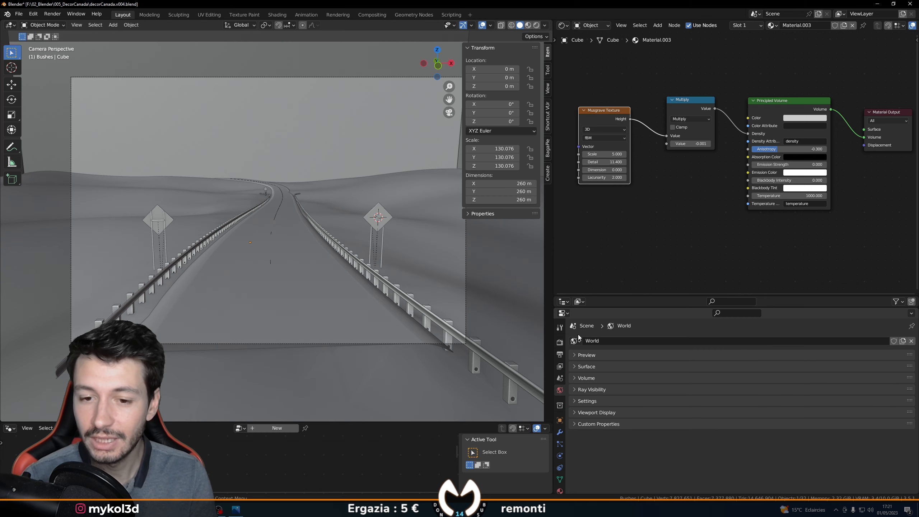
Step: Check the scene's Cycles sampling settings and its output format settings
{"action": "left_click", "coordinate": [559, 346]}
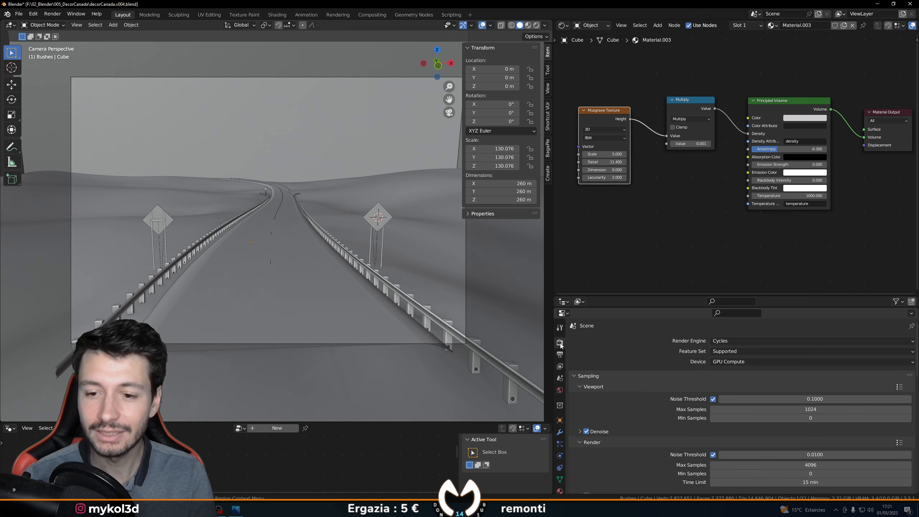
{"action": "left_click", "coordinate": [560, 355]}
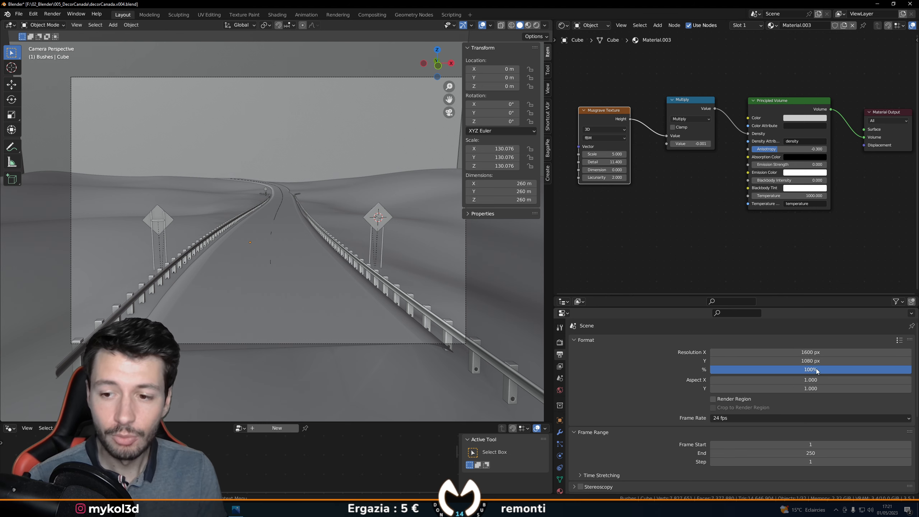
Step: Try render resolution scales of 30% and 48%, and set the scale back to 100%
{"action": "left_click_drag", "start_coordinate": [817, 370], "coordinate": [674, 369]}
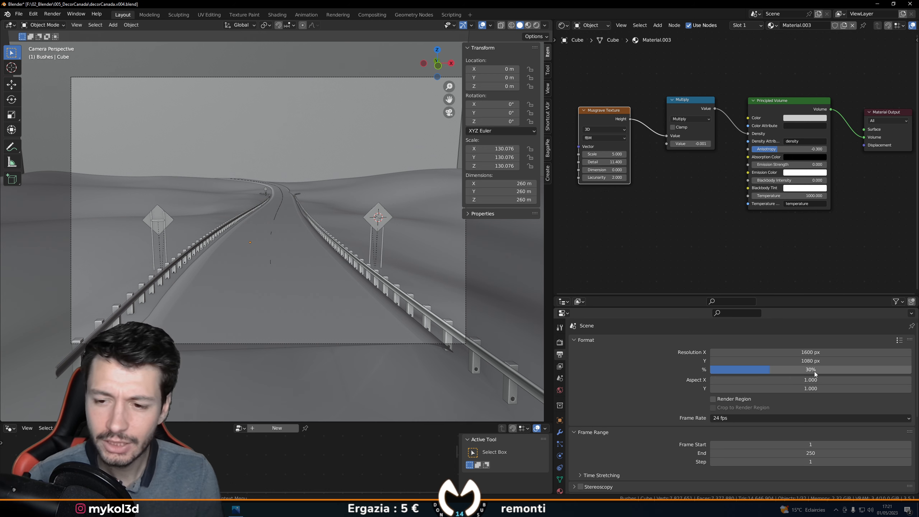
{"action": "left_click_drag", "start_coordinate": [814, 370], "coordinate": [831, 370]}
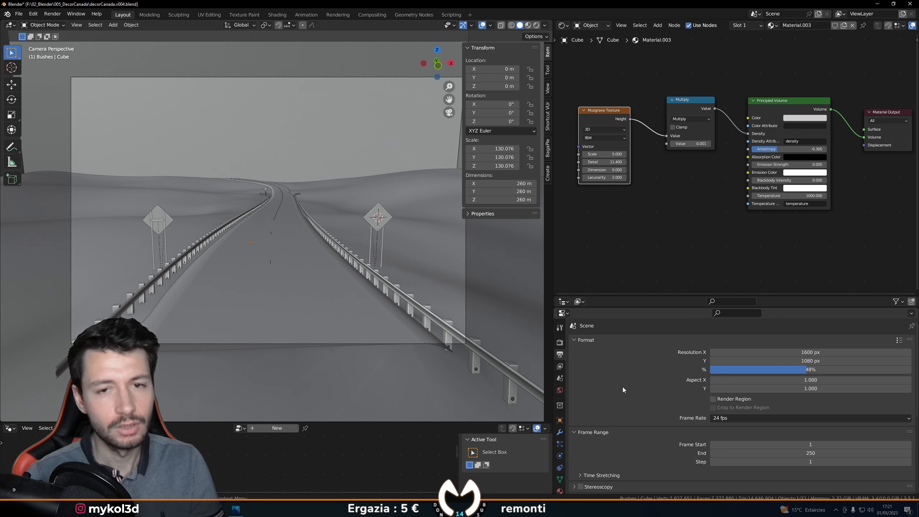
{"action": "left_click", "coordinate": [814, 370]}
{"action": "type", "text": "100"}
{"action": "key", "text": "Return"}
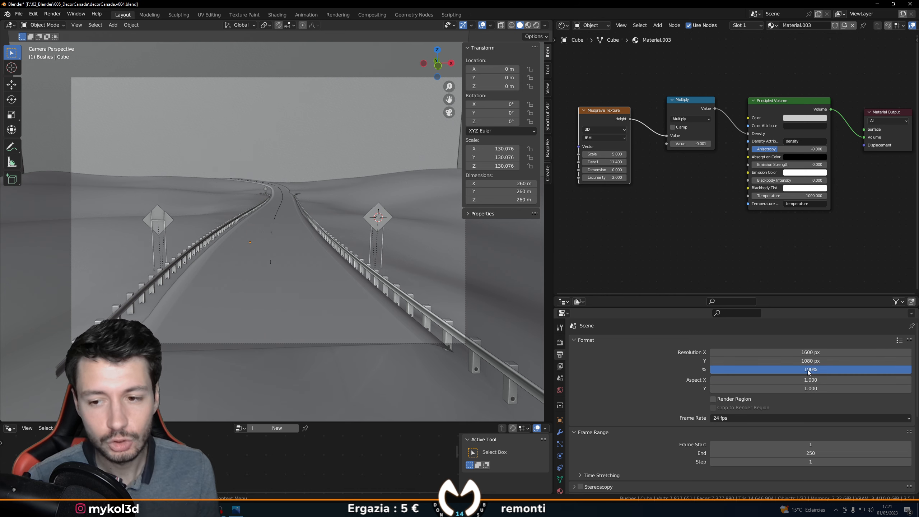
Step: Enlarge the render settings area and examine the Cycles sampling, time limit, light bounce, clamping and caustics settings
{"action": "left_click", "coordinate": [560, 342]}
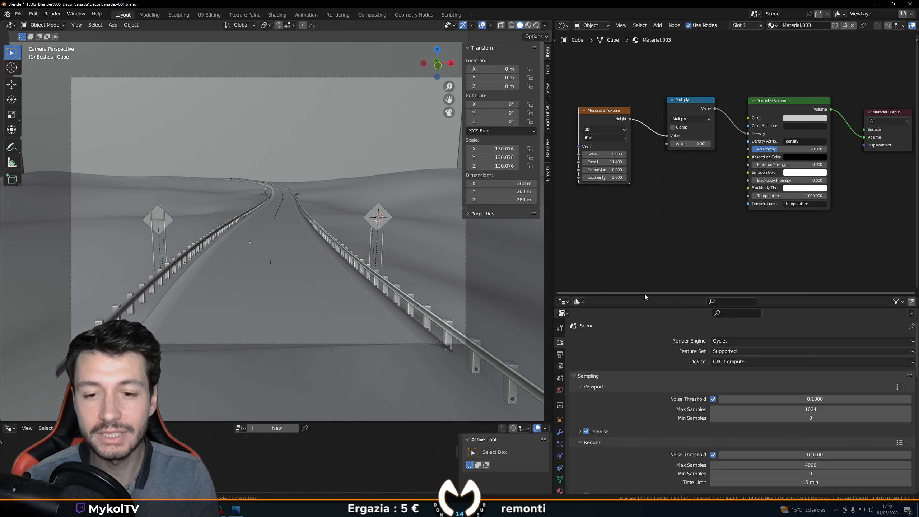
{"action": "left_click_drag", "start_coordinate": [645, 294], "coordinate": [649, 198]}
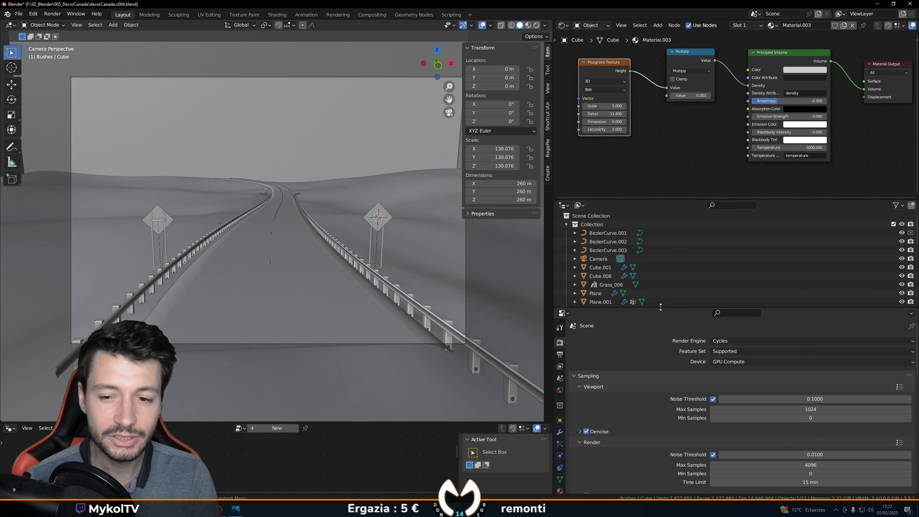
{"action": "left_click_drag", "start_coordinate": [651, 307], "coordinate": [650, 211]}
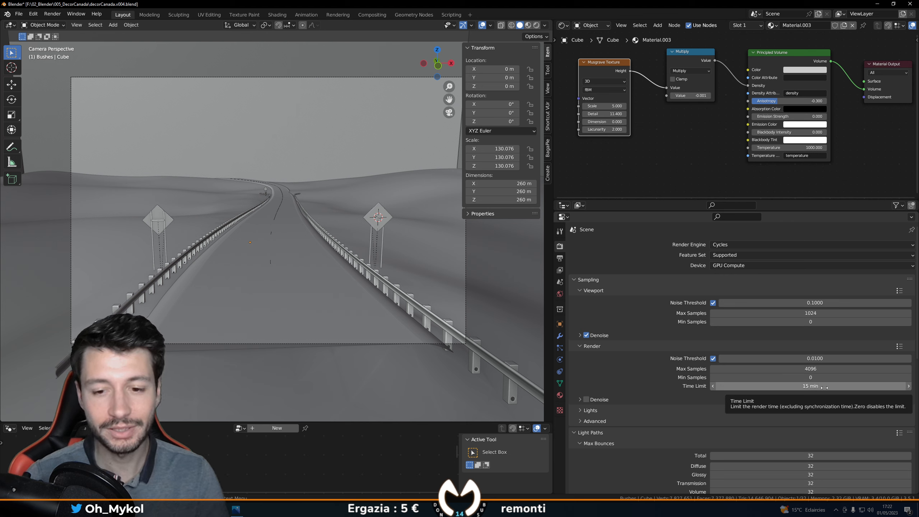
{"action": "scroll", "coordinate": [654, 416], "scroll_direction": "down", "scroll_amount": 5}
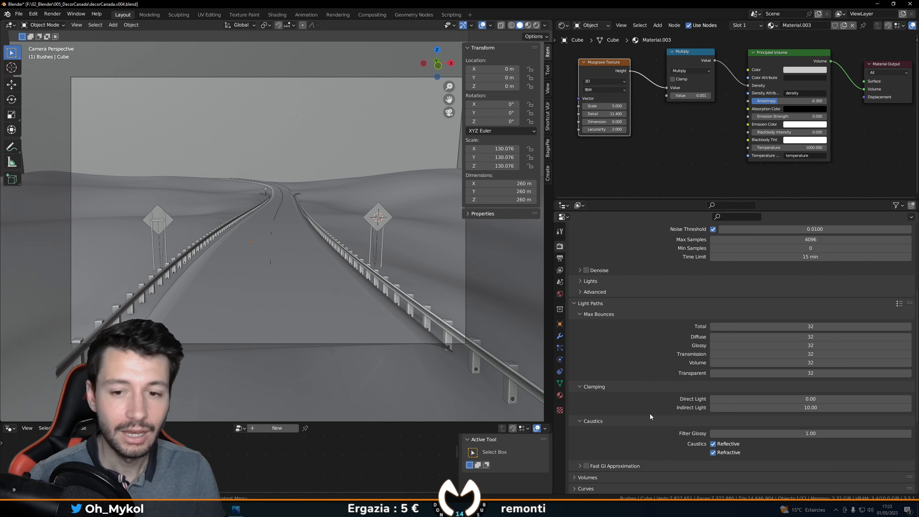
{"action": "scroll", "coordinate": [649, 414], "scroll_direction": "up", "scroll_amount": 6}
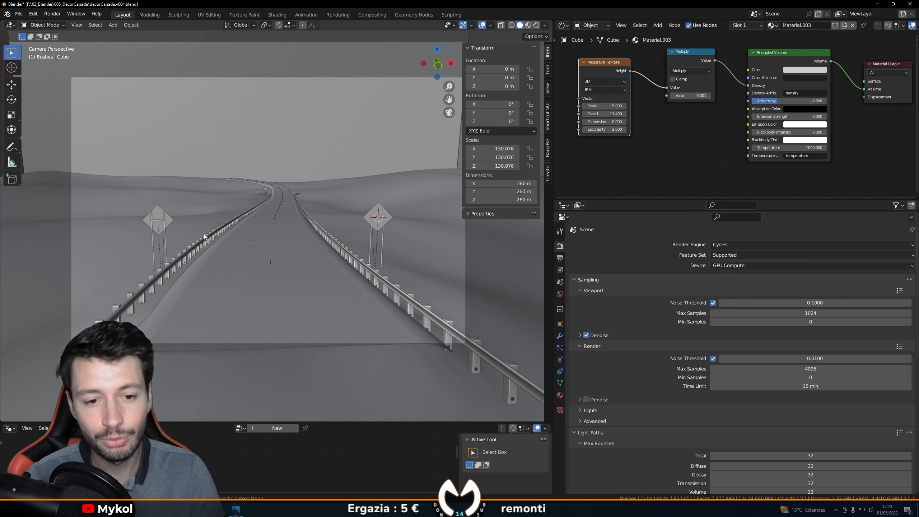
Step: Switch the 3D viewport area to the Compositor, maximize it, and display the composited road image behind the node tree
{"action": "left_click", "coordinate": [10, 24]}
{"action": "left_click", "coordinate": [31, 76]}
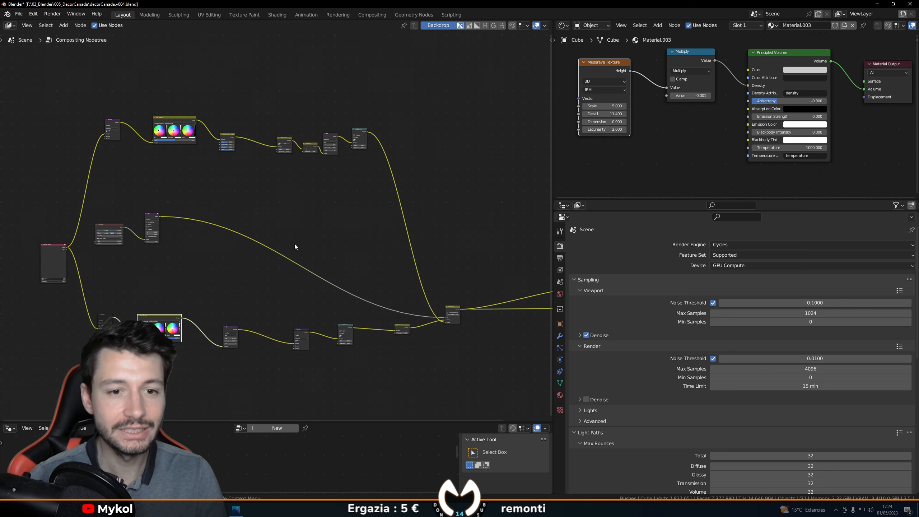
{"action": "key", "text": "ctrl+space"}
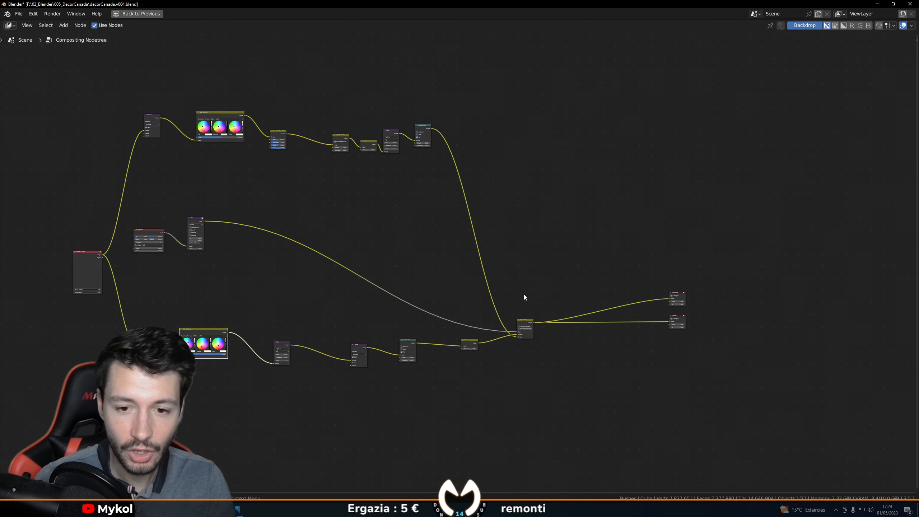
{"action": "scroll", "coordinate": [524, 297], "scroll_direction": "up", "scroll_amount": 5}
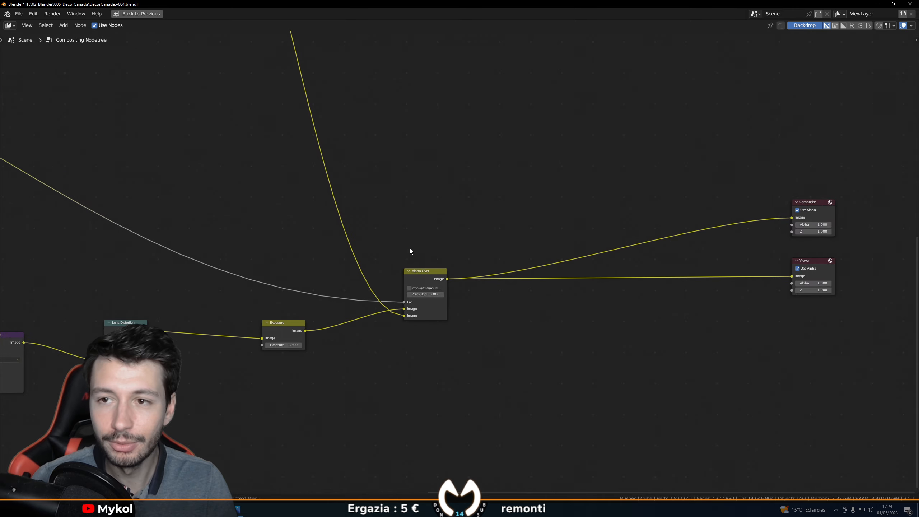
{"action": "scroll", "coordinate": [410, 250], "scroll_direction": "down", "scroll_amount": 2}
{"action": "double_click", "coordinate": [688, 266]}
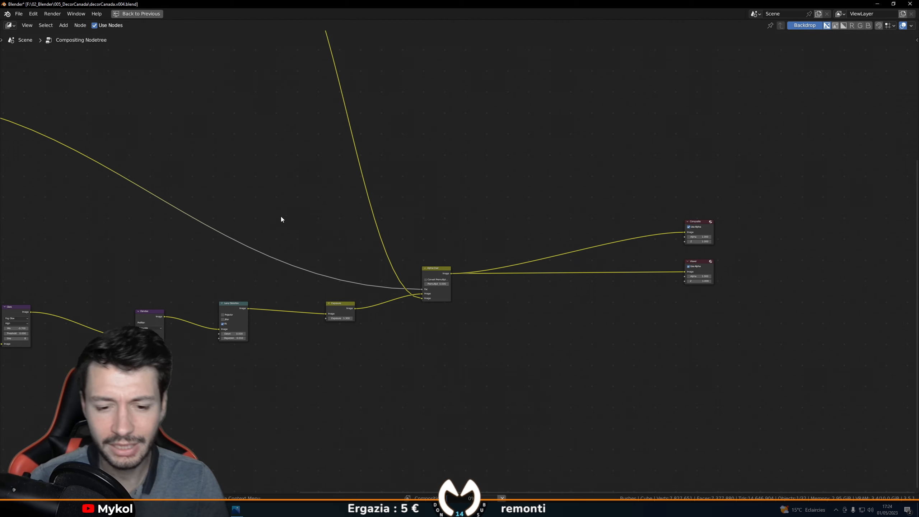
{"action": "middle_click_drag", "start_coordinate": [257, 197], "coordinate": [383, 287]}
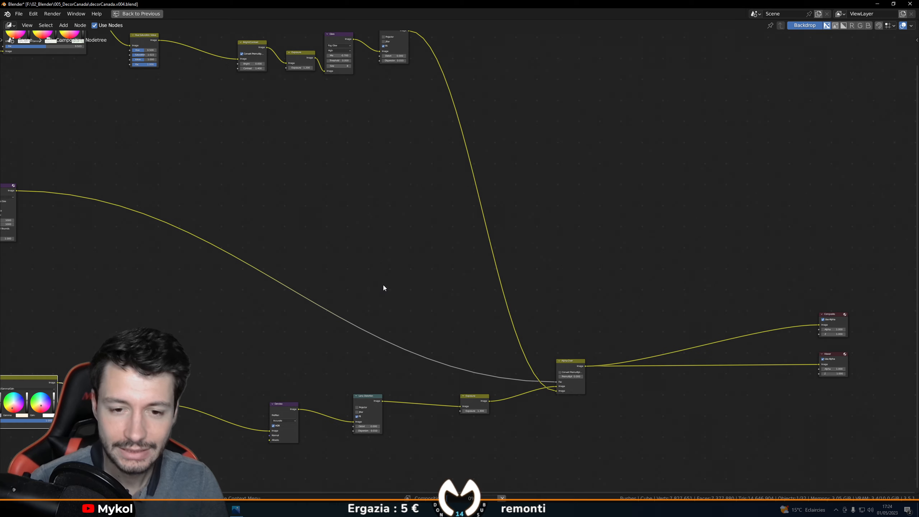
{"action": "scroll", "coordinate": [374, 276], "scroll_direction": "down", "scroll_amount": 1}
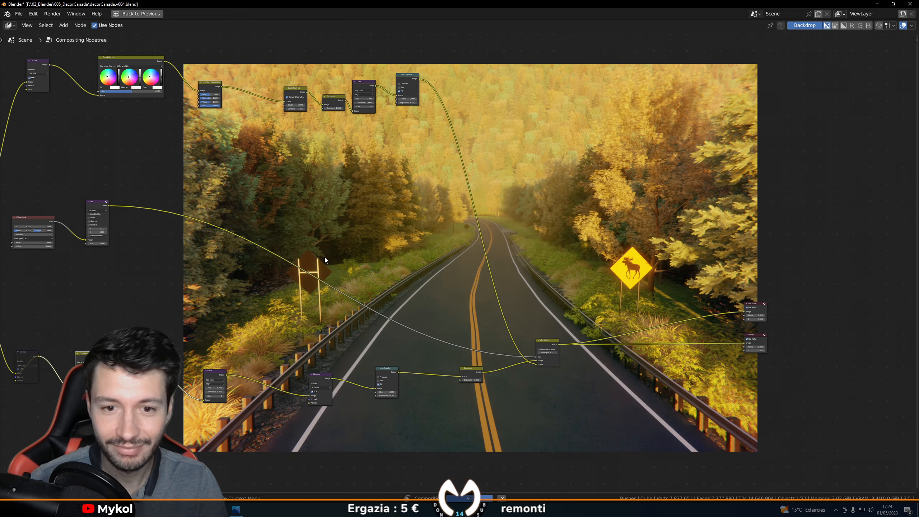
{"action": "middle_click_drag", "start_coordinate": [473, 272], "coordinate": [514, 274]}
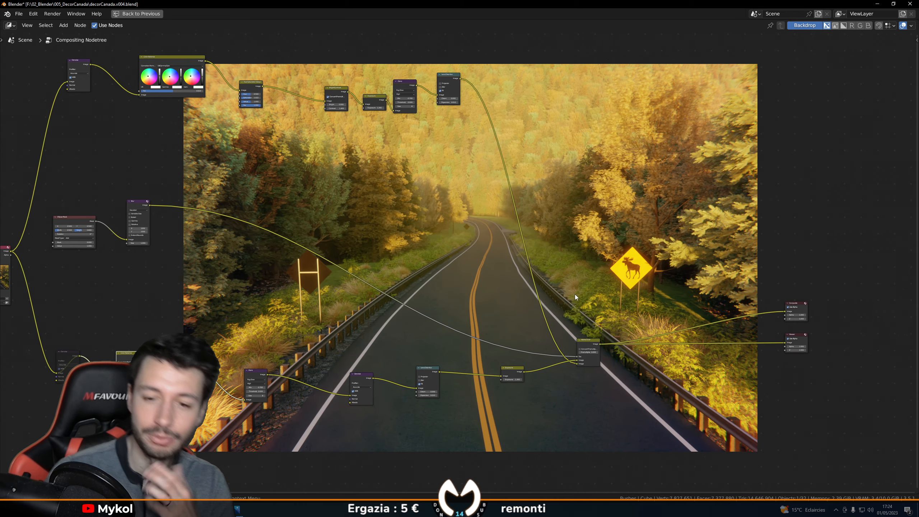
Step: Compare the two grading branches by linking the lower Exposure output and the upper Lens Distortion output in turn to the Viewer
{"action": "middle_click_drag", "start_coordinate": [609, 300], "coordinate": [417, 263]}
{"action": "scroll", "coordinate": [464, 260], "scroll_direction": "up", "scroll_amount": 1}
{"action": "left_click_drag", "start_coordinate": [386, 331], "coordinate": [630, 311]}
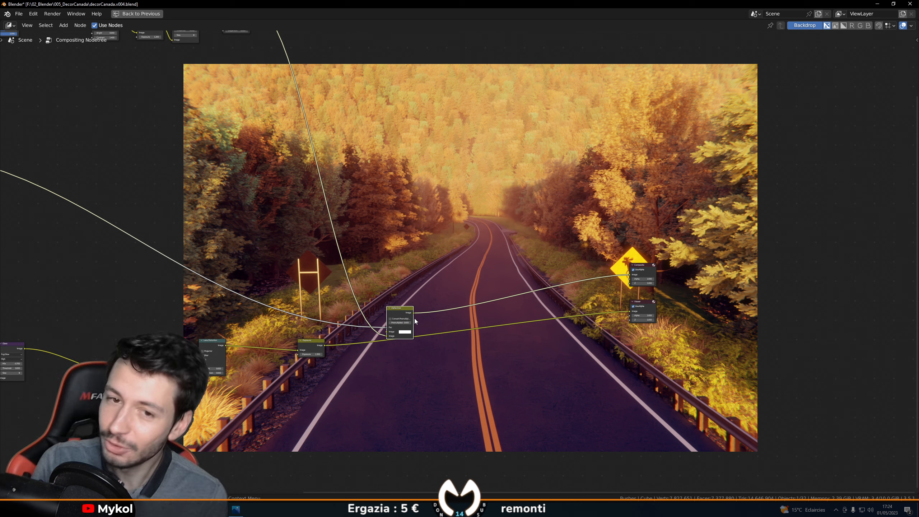
{"action": "scroll", "coordinate": [398, 220], "scroll_direction": "down", "scroll_amount": 1}
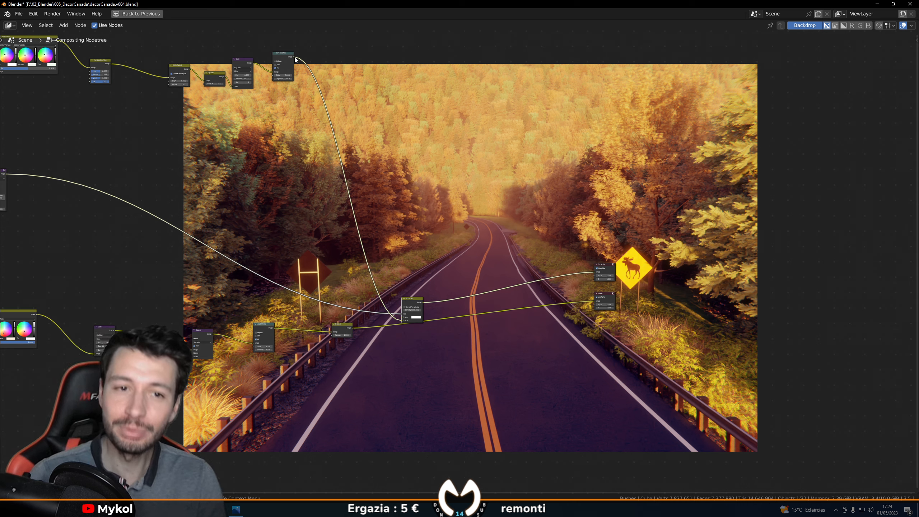
{"action": "left_click_drag", "start_coordinate": [294, 58], "coordinate": [595, 300]}
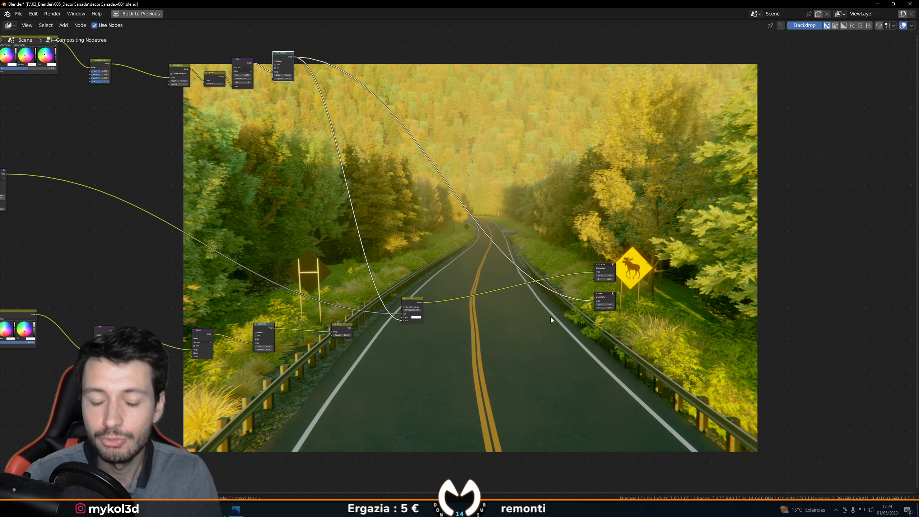
{"action": "scroll", "coordinate": [374, 351], "scroll_direction": "up", "scroll_amount": 1}
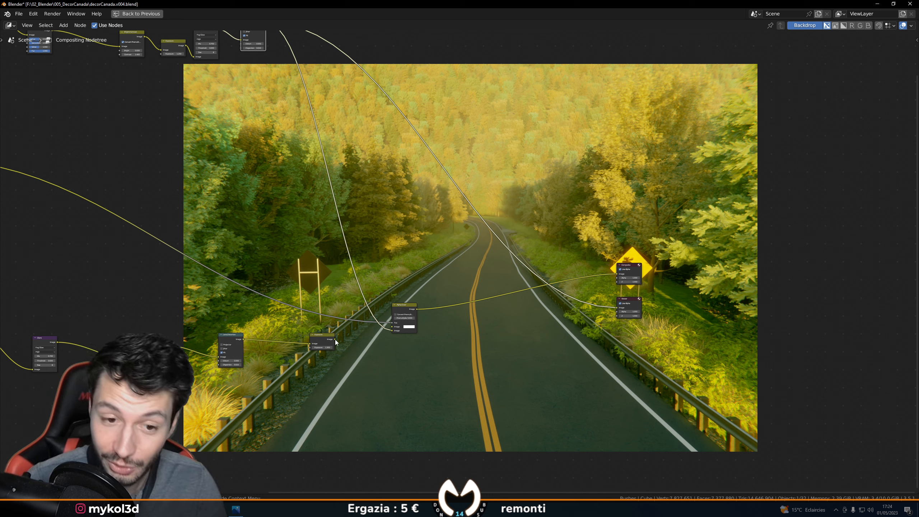
{"action": "left_click_drag", "start_coordinate": [335, 339], "coordinate": [617, 307]}
{"action": "middle_click_drag", "start_coordinate": [487, 349], "coordinate": [332, 461]}
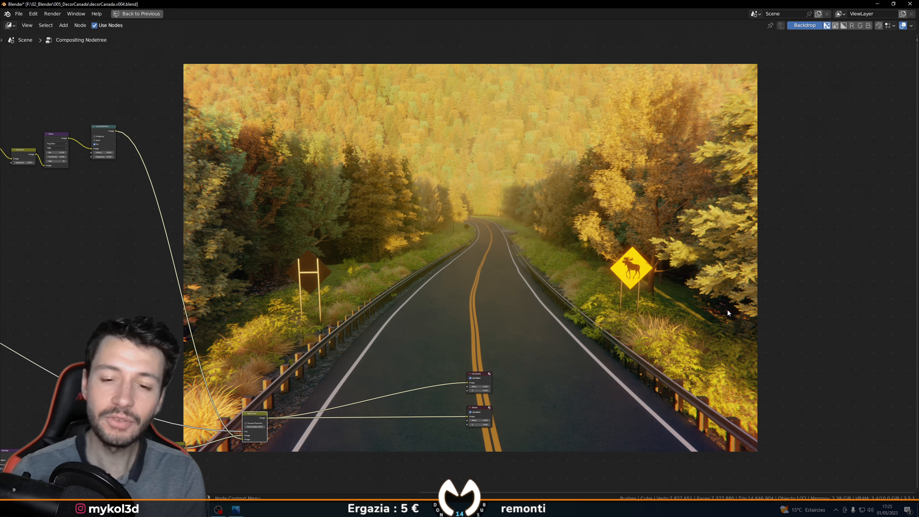
Step: Preview the Ellipse Mask node and the Blur node in turn through the Viewer
{"action": "middle_click_drag", "start_coordinate": [361, 333], "coordinate": [556, 272]}
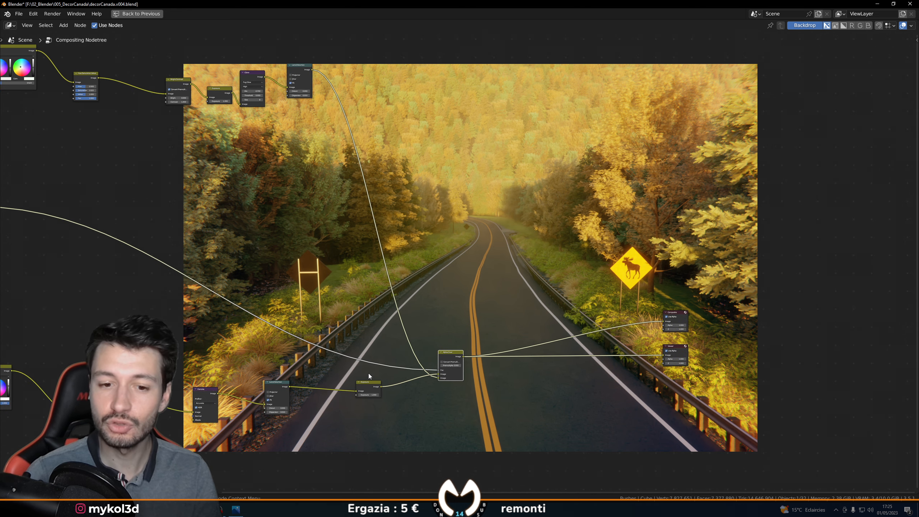
{"action": "middle_click_drag", "start_coordinate": [358, 320], "coordinate": [684, 319]}
{"action": "middle_click_drag", "start_coordinate": [269, 195], "coordinate": [374, 210]}
{"action": "scroll", "coordinate": [374, 210], "scroll_direction": "up", "scroll_amount": 3}
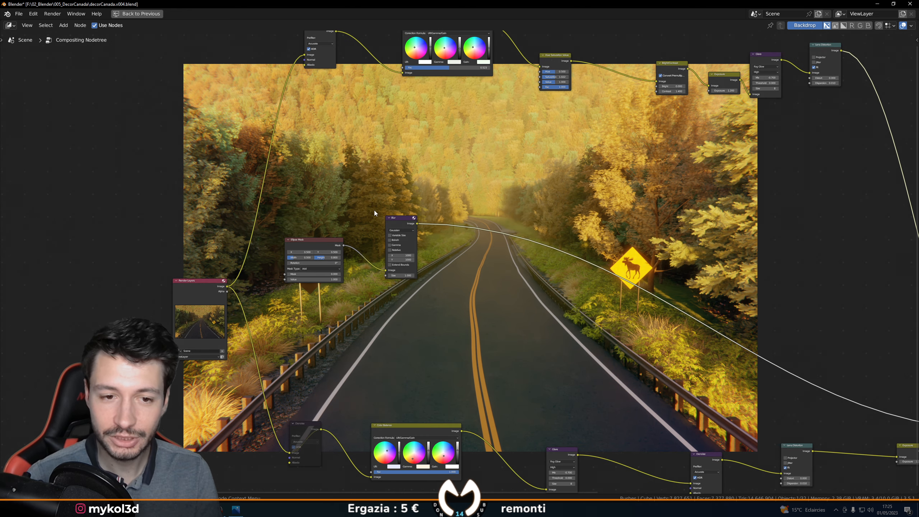
{"action": "scroll", "coordinate": [374, 210], "scroll_direction": "up", "scroll_amount": 2}
{"action": "left_click", "coordinate": [271, 235], "text": "ctrl+shift"}
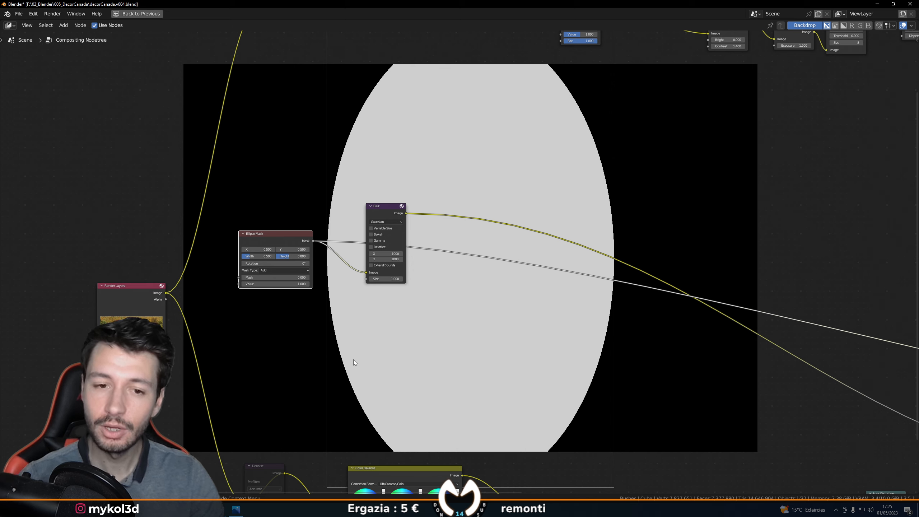
{"action": "left_click", "coordinate": [386, 210], "text": "ctrl+shift"}
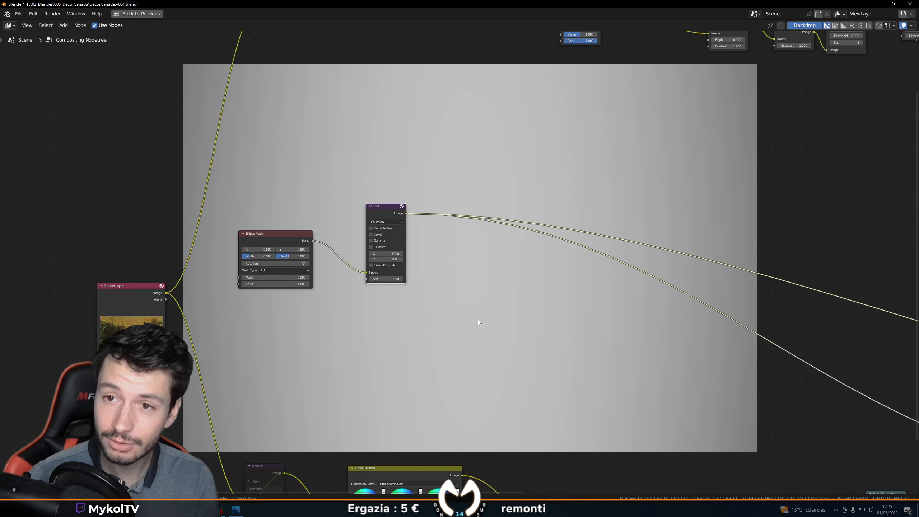
Step: Trace the blurred mask to the Alpha Over factor input and send the Alpha Over output to the Viewer
{"action": "middle_click_drag", "start_coordinate": [807, 350], "coordinate": [379, 176]}
{"action": "scroll", "coordinate": [539, 295], "scroll_direction": "up", "scroll_amount": 1}
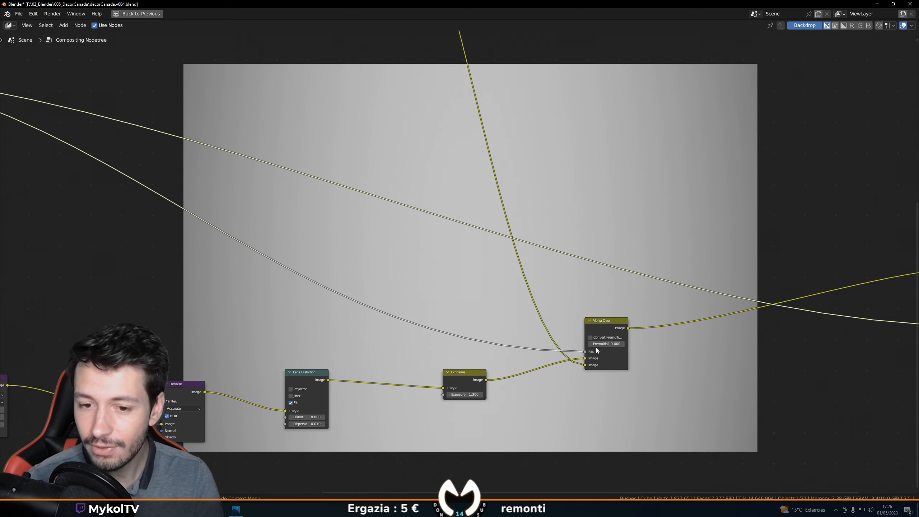
{"action": "middle_click_drag", "start_coordinate": [276, 216], "coordinate": [713, 310]}
{"action": "middle_click_drag", "start_coordinate": [356, 275], "coordinate": [508, 291]}
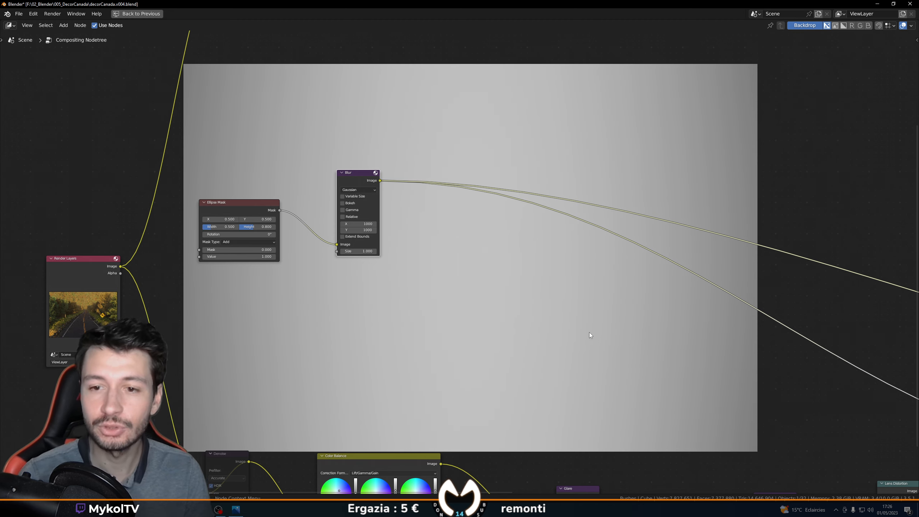
{"action": "scroll", "coordinate": [591, 335], "scroll_direction": "down", "scroll_amount": 3}
{"action": "middle_click_drag", "start_coordinate": [595, 334], "coordinate": [310, 292]}
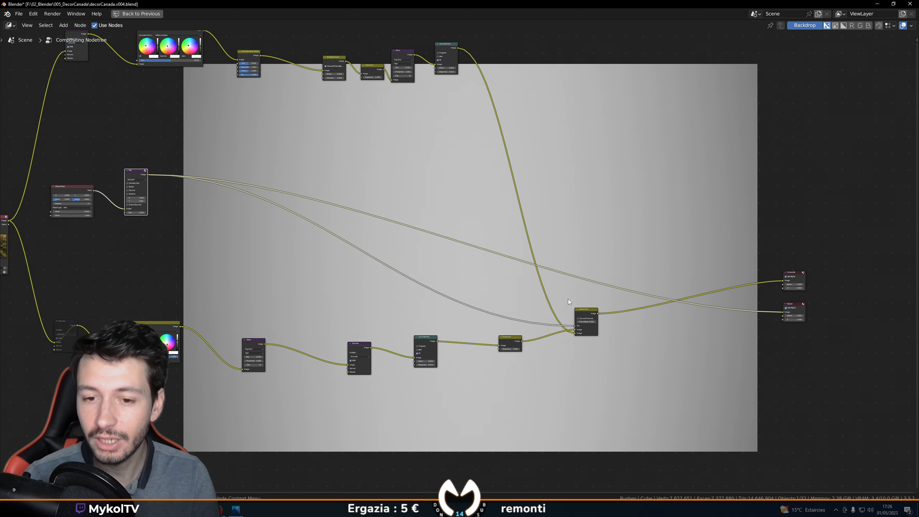
{"action": "left_click", "coordinate": [590, 314], "text": "ctrl+shift"}
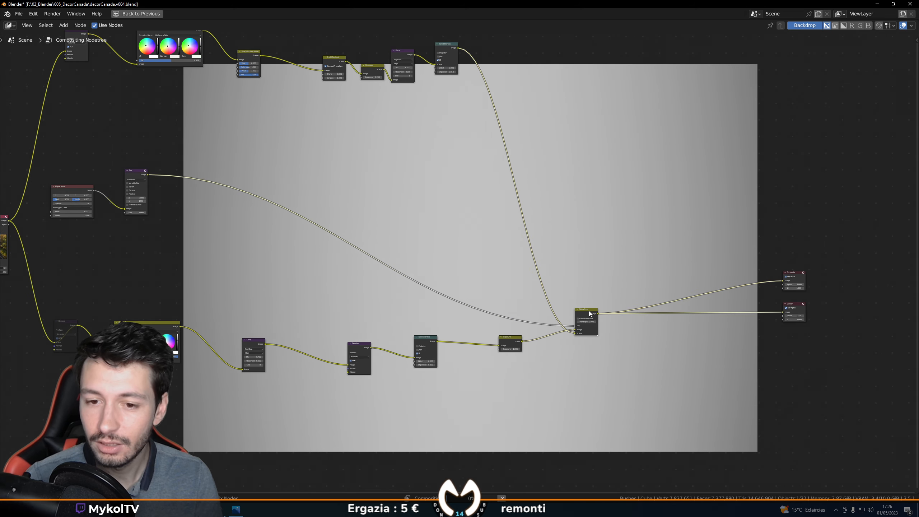
{"action": "middle_click_drag", "start_coordinate": [270, 275], "coordinate": [326, 302]}
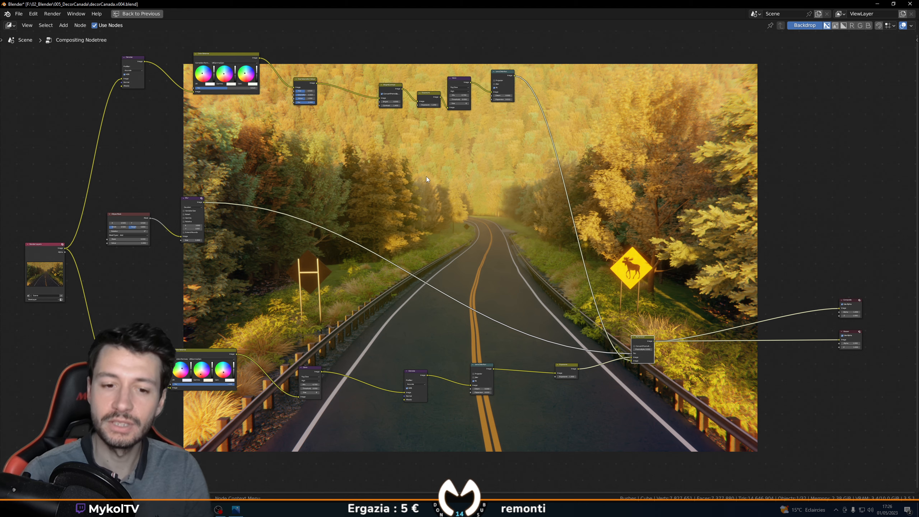
Step: Examine the lower branch's Color Balance, Glare, Denoise, Lens Distortion and Exposure nodes through to Alpha Over
{"action": "middle_click_drag", "start_coordinate": [197, 355], "coordinate": [340, 283]}
{"action": "scroll", "coordinate": [340, 283], "scroll_direction": "up", "scroll_amount": 13}
{"action": "middle_click_drag", "start_coordinate": [121, 355], "coordinate": [294, 322]}
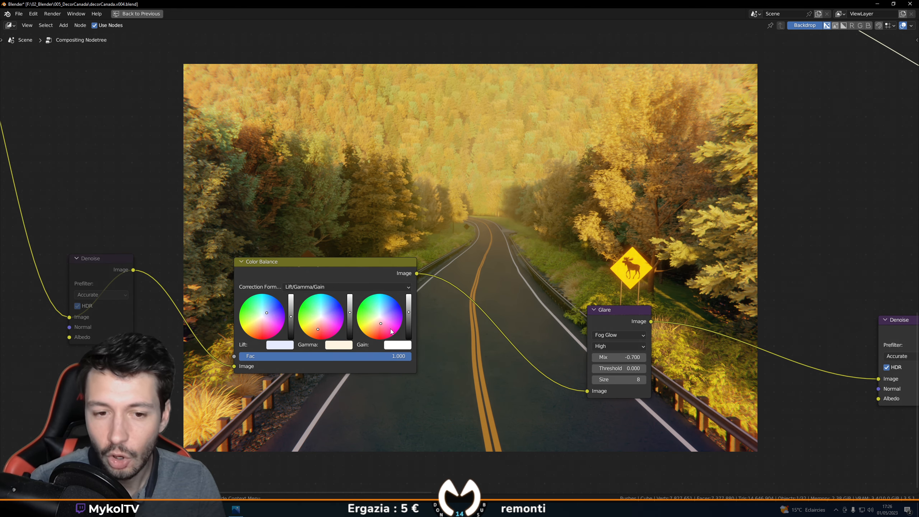
{"action": "middle_click_drag", "start_coordinate": [385, 328], "coordinate": [233, 324]}
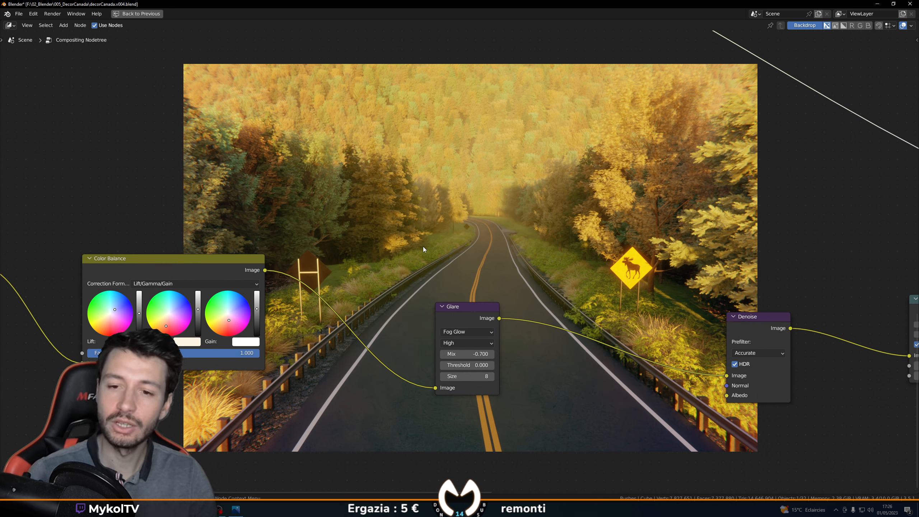
{"action": "middle_click_drag", "start_coordinate": [668, 262], "coordinate": [640, 256]}
{"action": "scroll", "coordinate": [641, 256], "scroll_direction": "up", "scroll_amount": 1}
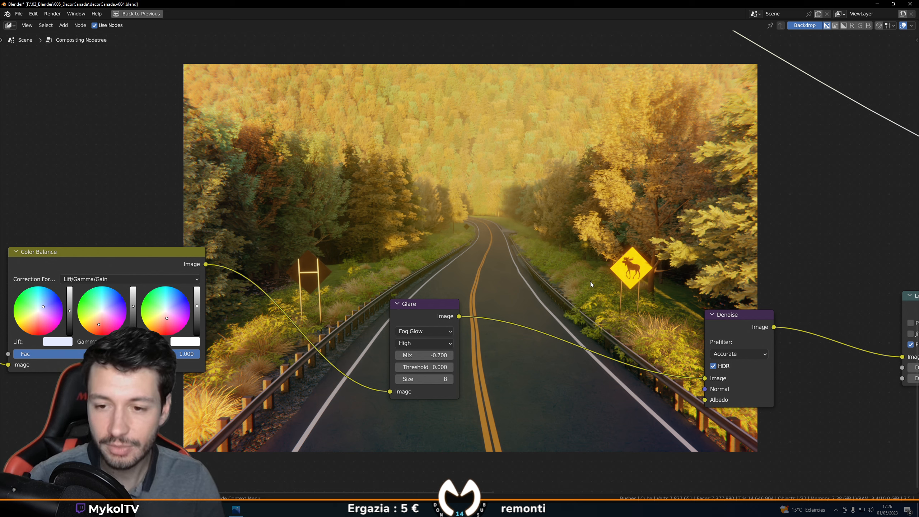
{"action": "middle_click_drag", "start_coordinate": [590, 282], "coordinate": [407, 259]}
{"action": "scroll", "coordinate": [345, 270], "scroll_direction": "down", "scroll_amount": 3}
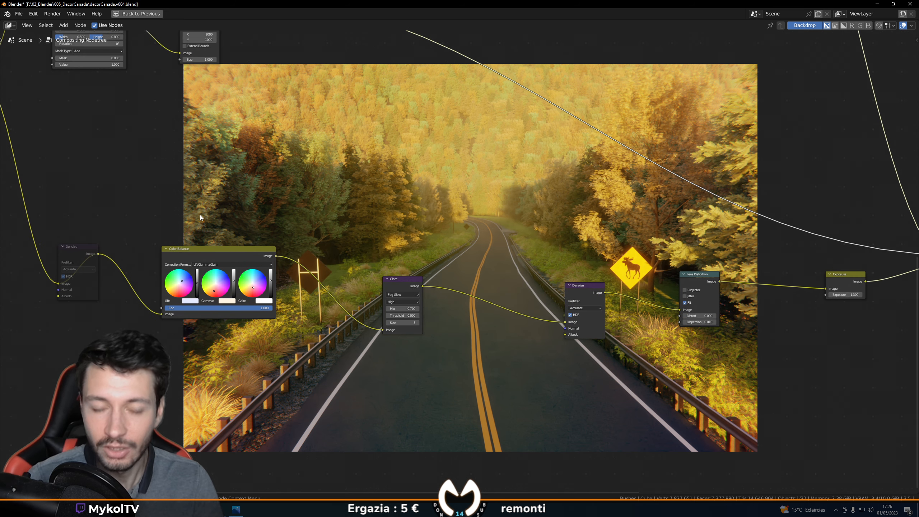
{"action": "middle_click_drag", "start_coordinate": [143, 197], "coordinate": [250, 183]}
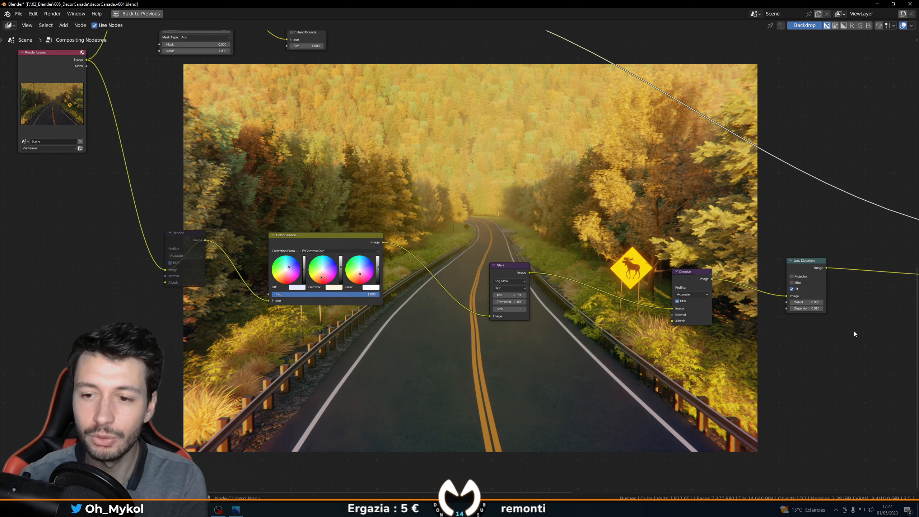
{"action": "middle_click_drag", "start_coordinate": [845, 331], "coordinate": [510, 360]}
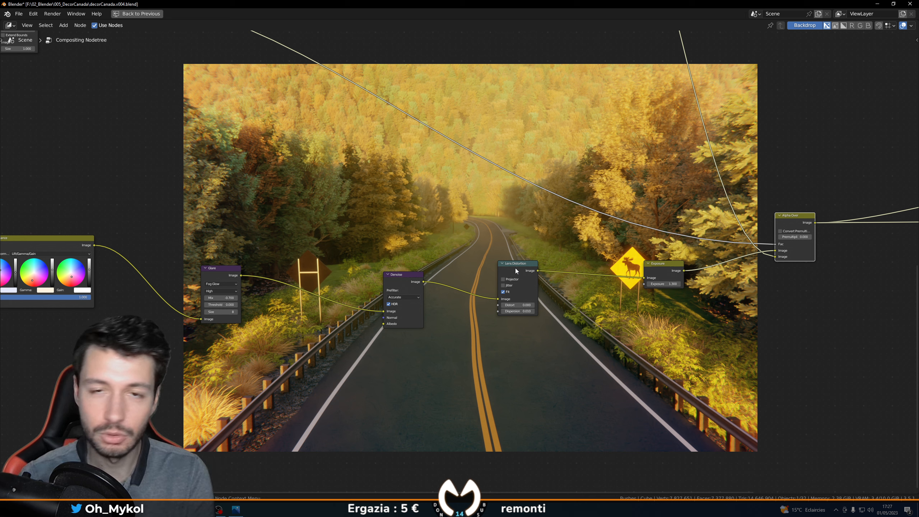
Step: Trace the lower branch through Alpha Over to the Composite and Viewer outputs, and review the whole node tree
{"action": "middle_click_drag", "start_coordinate": [607, 246], "coordinate": [345, 287]}
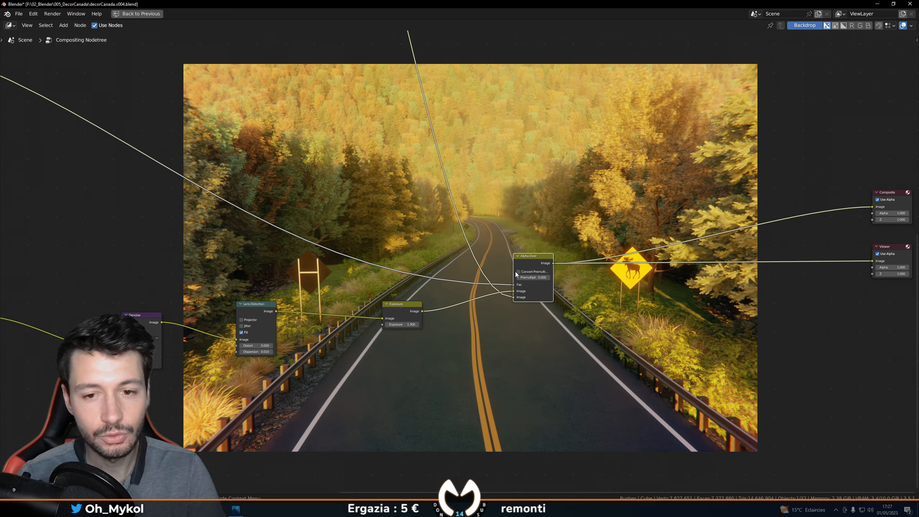
{"action": "mouse_move", "coordinate": [557, 274]}
{"action": "middle_mouse_down"}
{"action": "mouse_move", "coordinate": [361, 274]}
{"action": "mouse_move", "coordinate": [526, 286]}
{"action": "mouse_move", "coordinate": [550, 260]}
{"action": "middle_mouse_up"}
{"action": "middle_click_drag", "start_coordinate": [639, 258], "coordinate": [588, 254]}
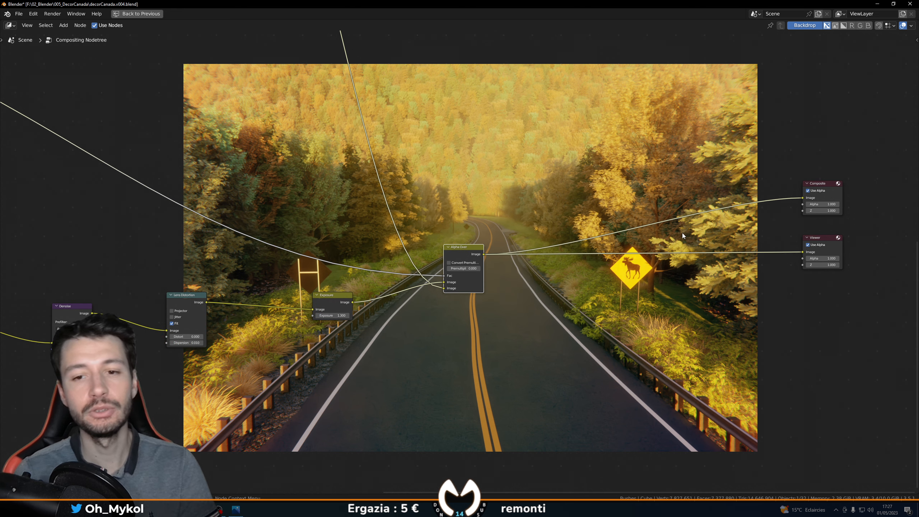
{"action": "scroll", "coordinate": [404, 198], "scroll_direction": "down", "scroll_amount": 5}
{"action": "middle_click_drag", "start_coordinate": [251, 175], "coordinate": [431, 256]}
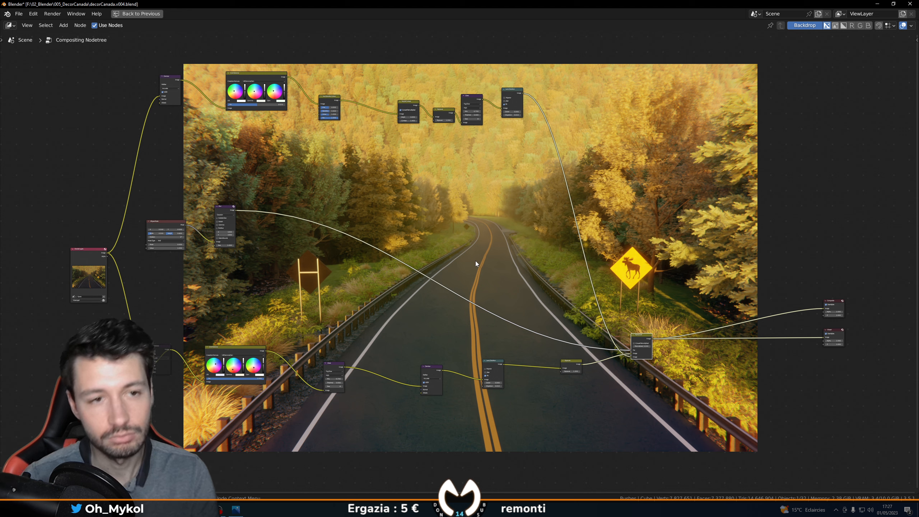
Step: Examine the upper branch's node chain from Denoise to Lens Distortion, focusing on the Color Balance lift, gamma and gain settings
{"action": "middle_click_drag", "start_coordinate": [405, 145], "coordinate": [559, 329]}
{"action": "scroll", "coordinate": [374, 299], "scroll_direction": "up", "scroll_amount": 9}
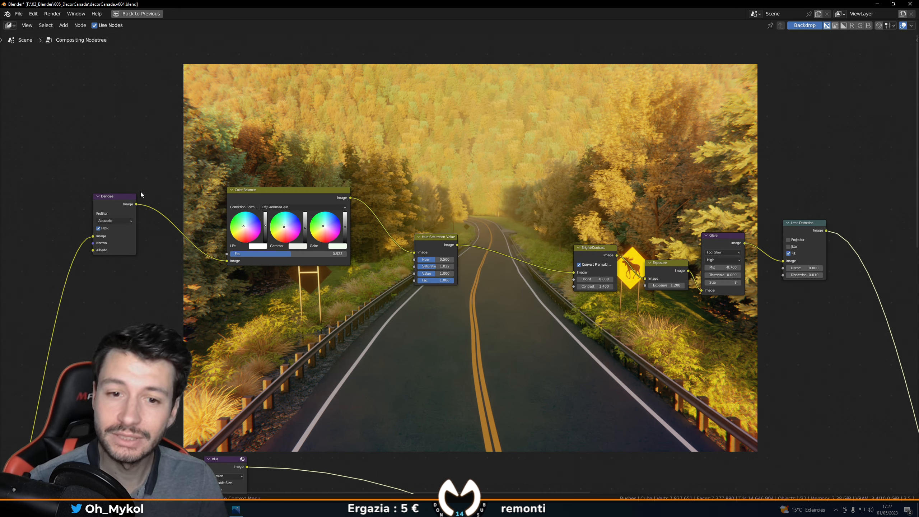
{"action": "middle_click_drag", "start_coordinate": [763, 214], "coordinate": [619, 192]}
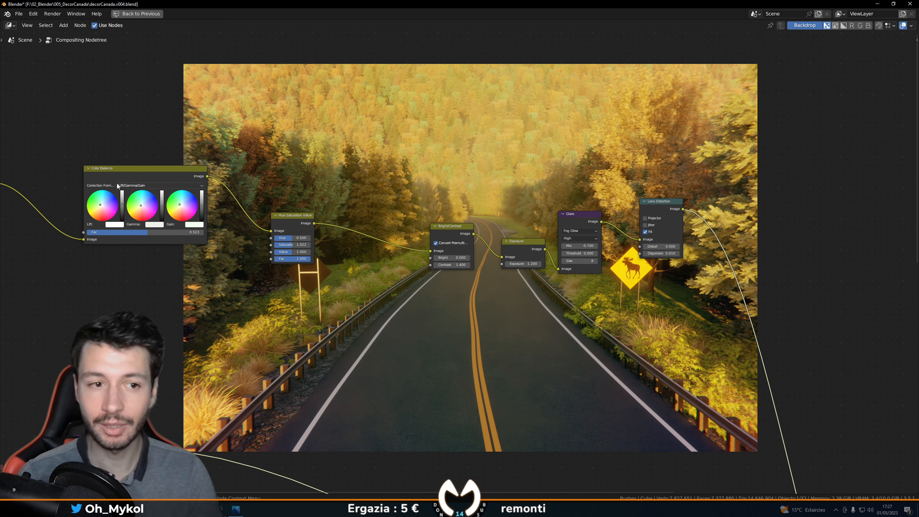
{"action": "mouse_move", "coordinate": [141, 169]}
{"action": "left_mouse_down"}
{"action": "mouse_move", "coordinate": [103, 97]}
{"action": "mouse_move", "coordinate": [170, 124]}
{"action": "mouse_move", "coordinate": [190, 152]}
{"action": "mouse_move", "coordinate": [144, 198]}
{"action": "mouse_move", "coordinate": [136, 159]}
{"action": "mouse_move", "coordinate": [154, 174]}
{"action": "left_mouse_up"}
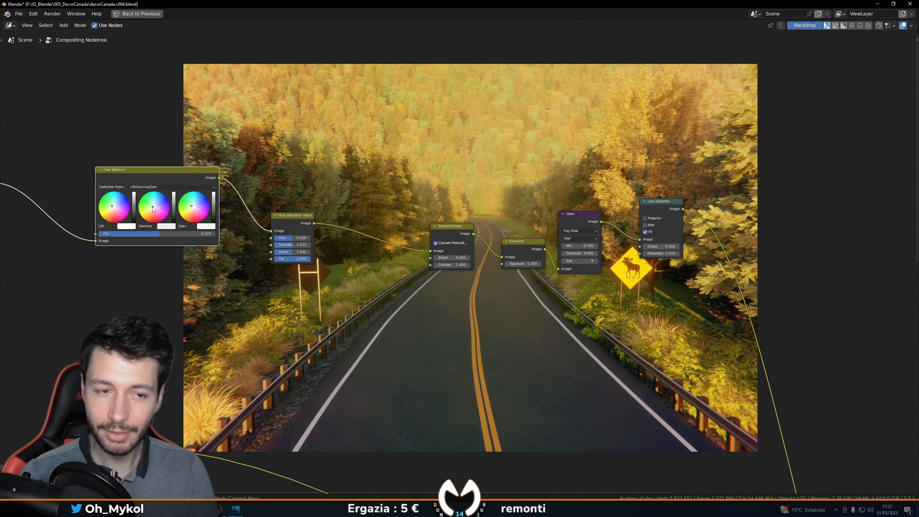
{"action": "middle_click_drag", "start_coordinate": [148, 258], "coordinate": [219, 271]}
{"action": "scroll", "coordinate": [219, 271], "scroll_direction": "up", "scroll_amount": 2}
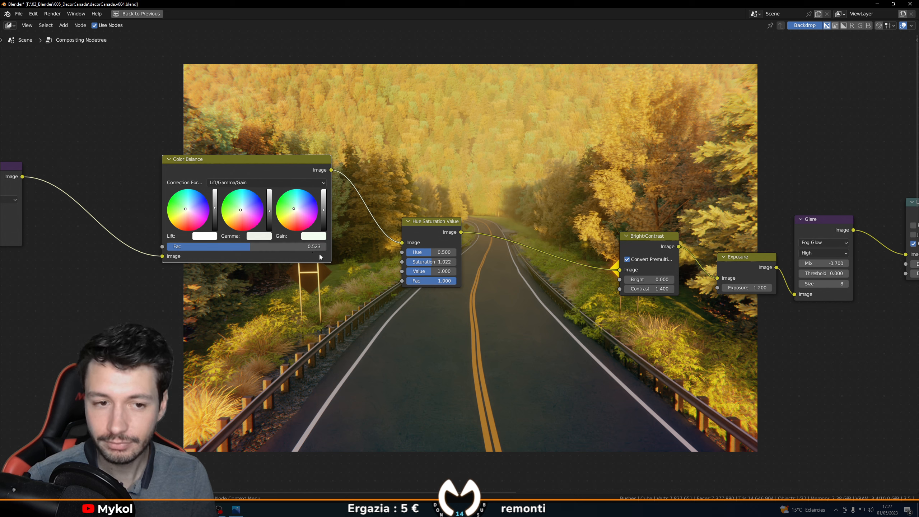
{"action": "scroll", "coordinate": [256, 274], "scroll_direction": "down", "scroll_amount": 4}
{"action": "middle_click_drag", "start_coordinate": [307, 290], "coordinate": [265, 276]}
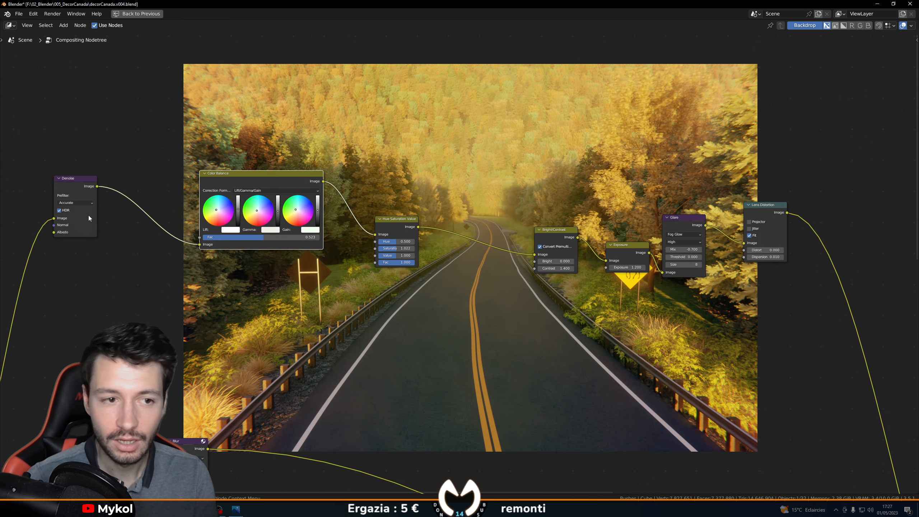
Step: Mute the upper Denoise node and preview the Color Balance output through the Viewer, moving the Color Balance node lower in the tree
{"action": "left_click", "coordinate": [70, 180]}
{"action": "key", "text": "m"}
{"action": "left_click", "coordinate": [254, 181]}
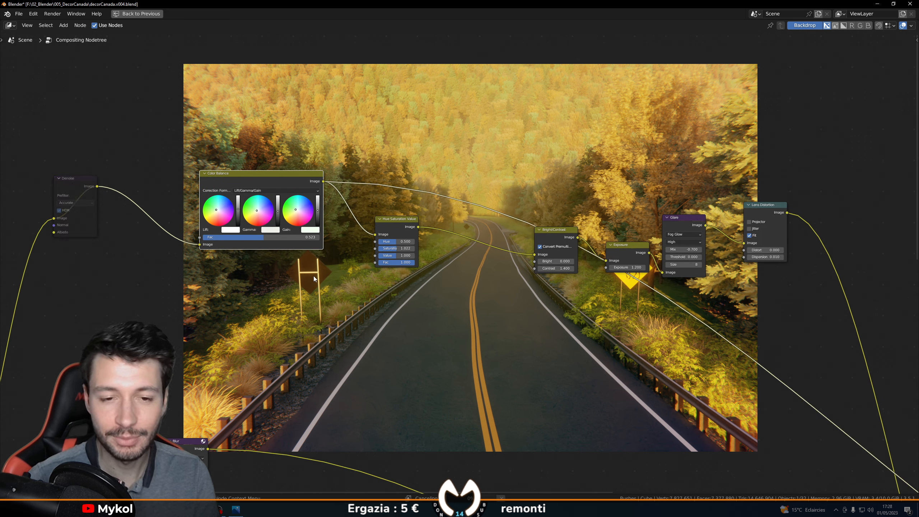
{"action": "left_click_drag", "start_coordinate": [267, 181], "coordinate": [236, 283]}
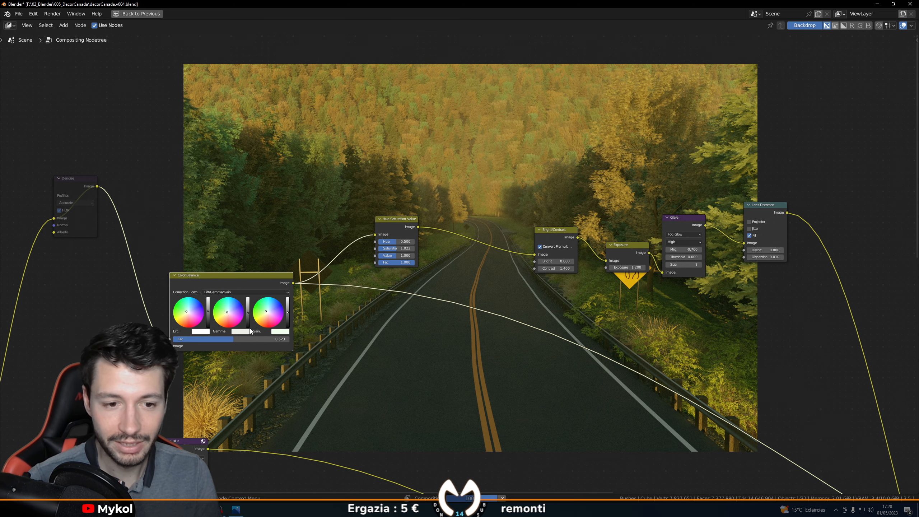
Step: Try the upper Color Balance factor at 1.000 and 0.536, and undo the changes
{"action": "left_click_drag", "start_coordinate": [243, 340], "coordinate": [301, 341]}
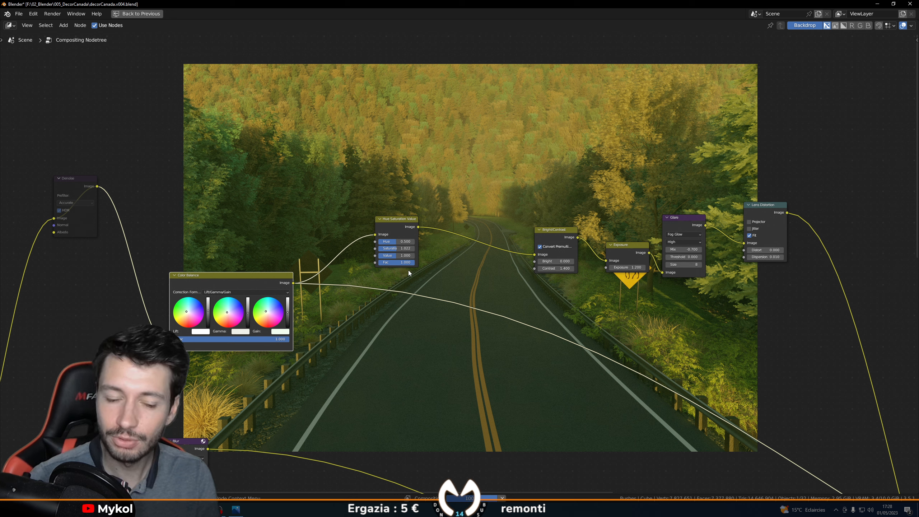
{"action": "left_click_drag", "start_coordinate": [261, 338], "coordinate": [236, 340]}
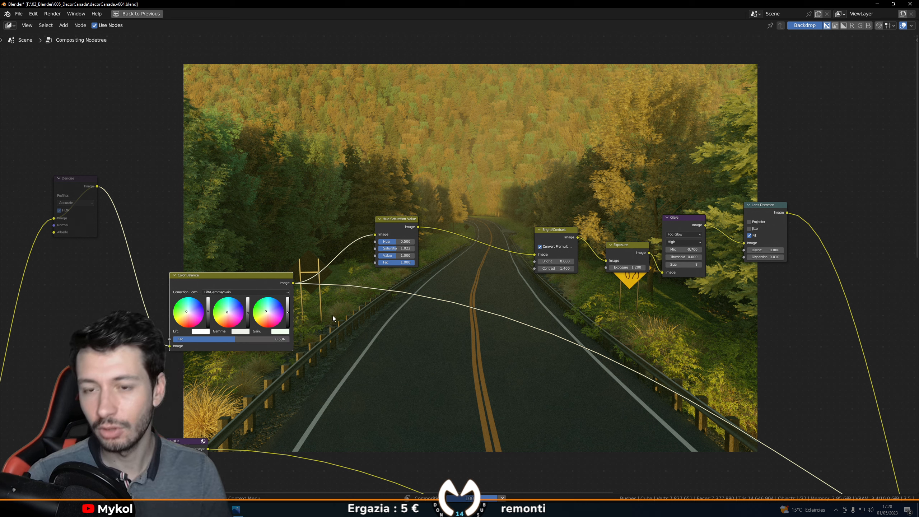
{"action": "left_click_drag", "start_coordinate": [287, 312], "coordinate": [288, 307]}
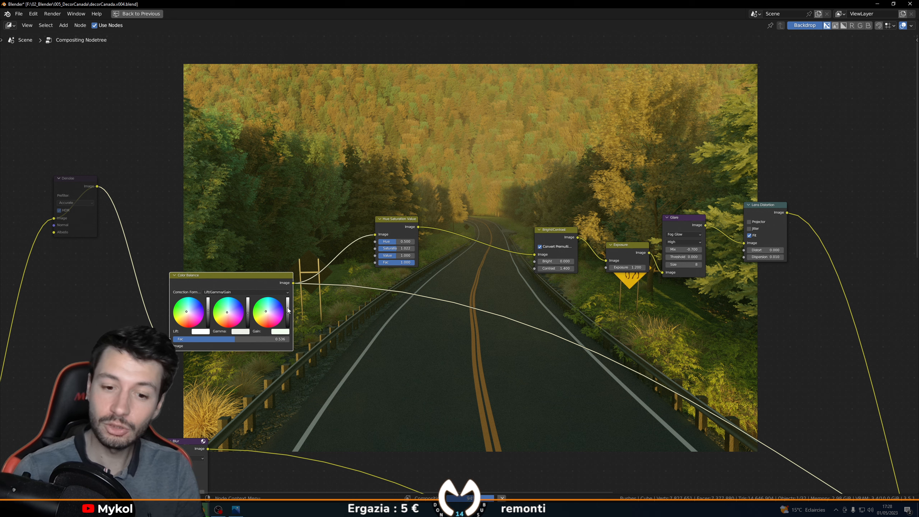
{"action": "key", "text": "ctrl+z"}
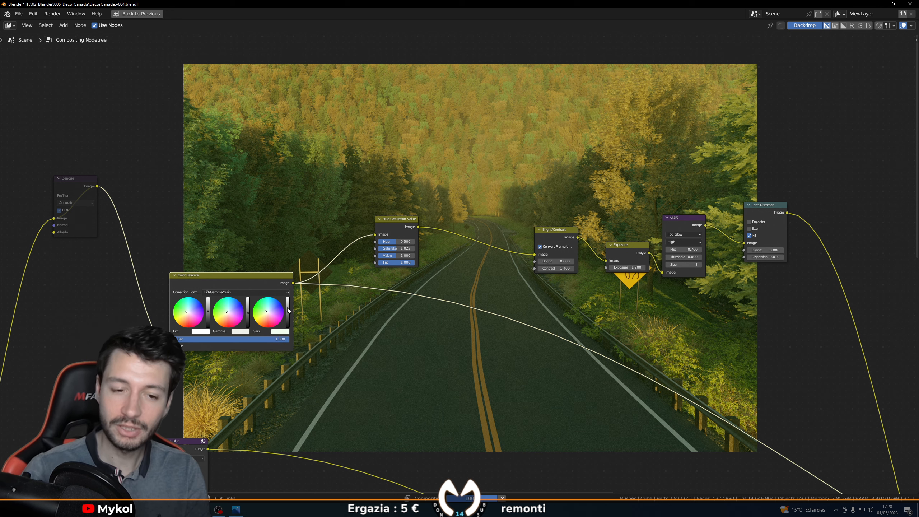
{"action": "key", "text": "ctrl+z"}
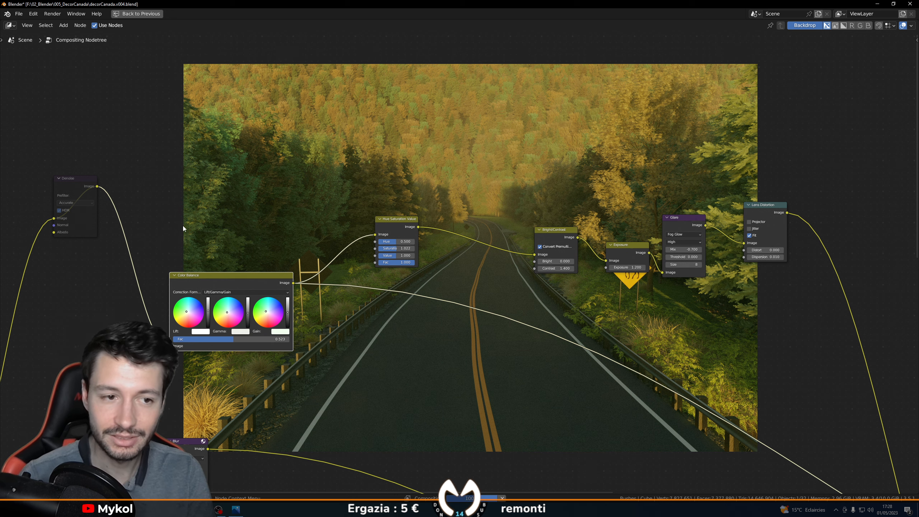
Step: Move the Color Balance node back up beside the upper Denoise node and re-enable Denoise
{"action": "middle_click_drag", "start_coordinate": [210, 253], "coordinate": [211, 226]}
{"action": "left_click_drag", "start_coordinate": [212, 248], "coordinate": [204, 153]}
{"action": "left_click", "coordinate": [77, 152]}
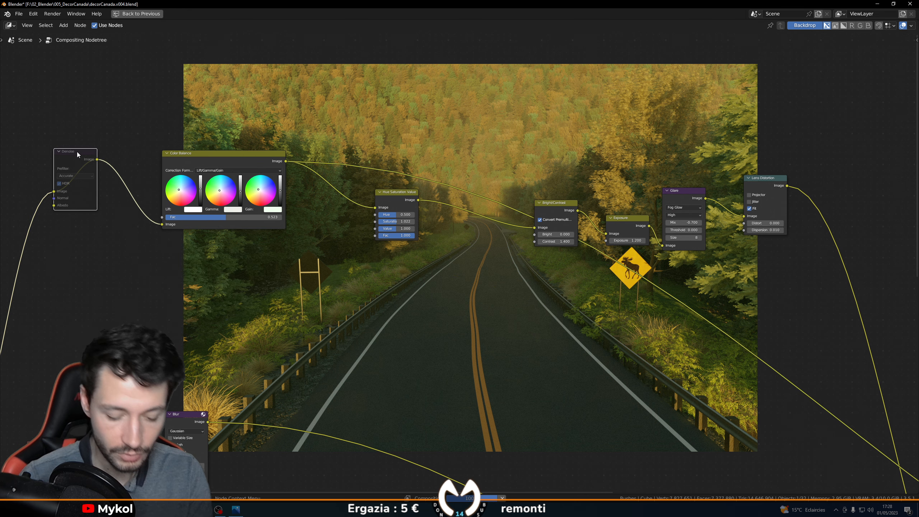
Step: Link the Alpha Over output to the Viewer and return to the upper branch
{"action": "middle_click_drag", "start_coordinate": [691, 396], "coordinate": [301, 277]}
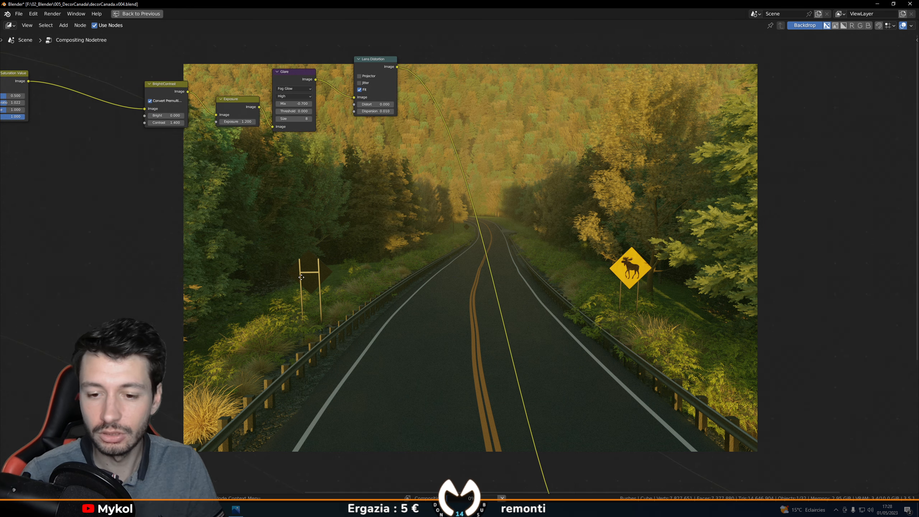
{"action": "middle_click_drag", "start_coordinate": [525, 388], "coordinate": [385, 314]}
{"action": "middle_click_drag", "start_coordinate": [449, 489], "coordinate": [290, 364]}
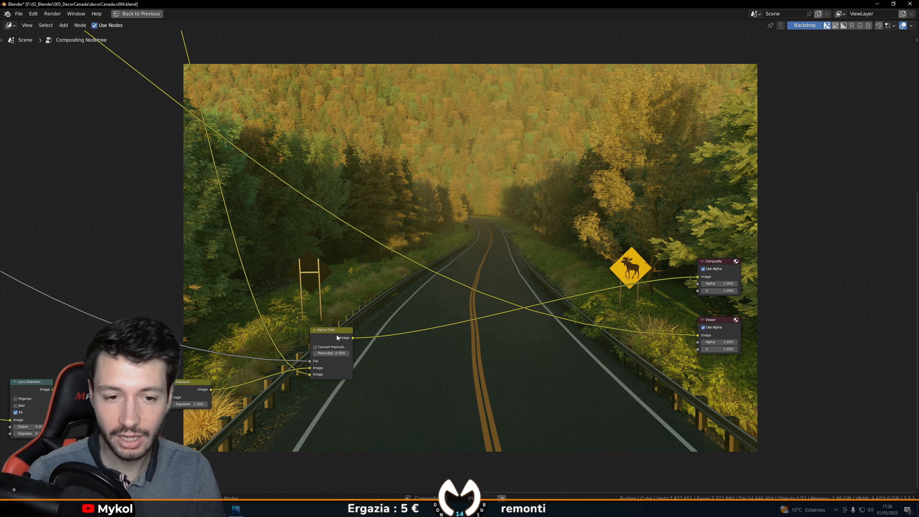
{"action": "middle_click_drag", "start_coordinate": [289, 191], "coordinate": [478, 315]}
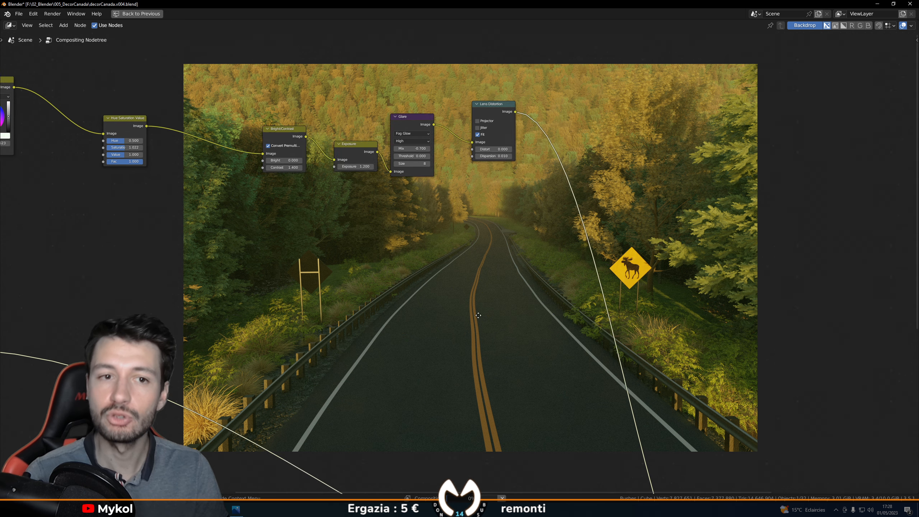
{"action": "middle_click_drag", "start_coordinate": [317, 239], "coordinate": [436, 289]}
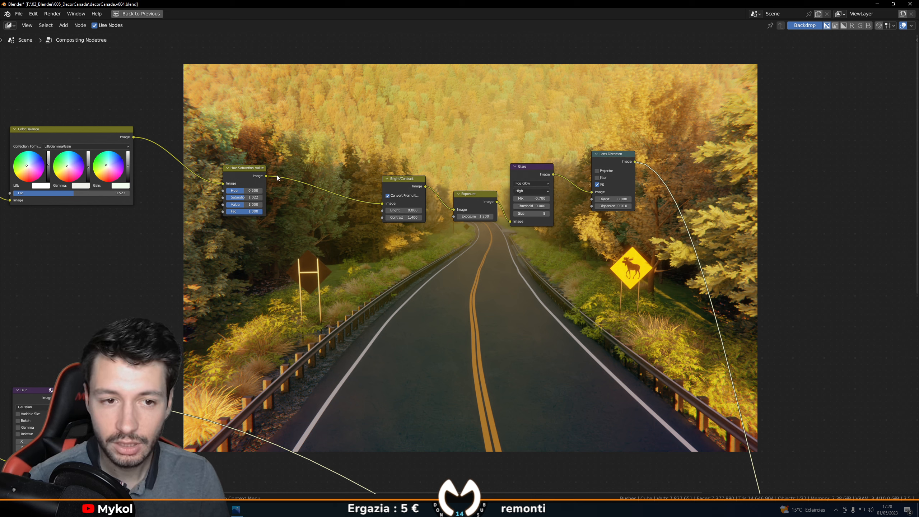
Step: Arrange the upper branch's Hue Saturation Value, Bright/Contrast, Exposure, Glare and Lens Distortion nodes in a row level with Color Balance
{"action": "key", "text": "g"}
{"action": "left_click", "coordinate": [282, 130]}
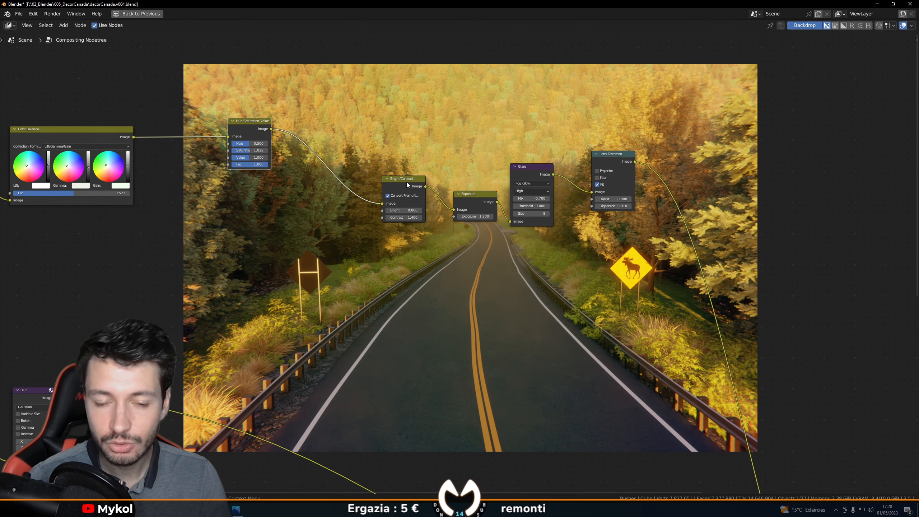
{"action": "left_click_drag", "start_coordinate": [407, 184], "coordinate": [393, 132]}
{"action": "left_click_drag", "start_coordinate": [480, 197], "coordinate": [472, 133]}
{"action": "left_click_drag", "start_coordinate": [529, 163], "coordinate": [543, 123]}
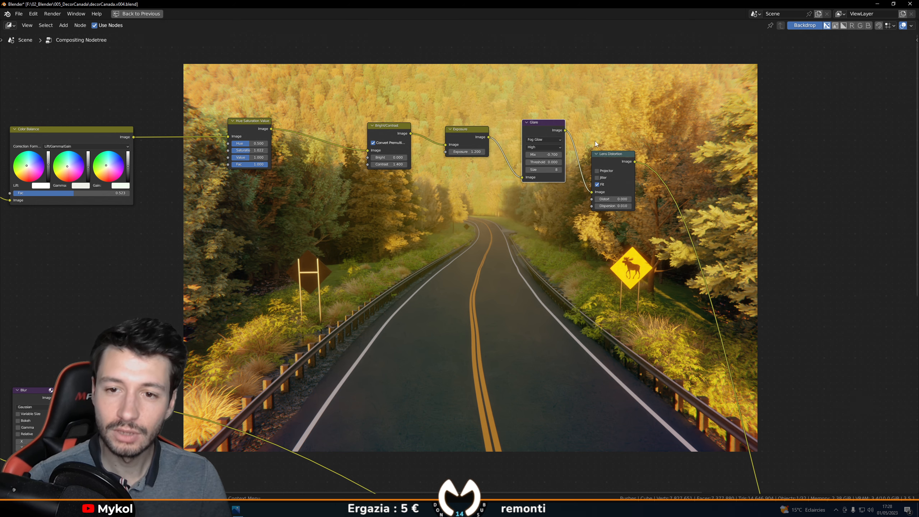
{"action": "left_click_drag", "start_coordinate": [611, 154], "coordinate": [673, 124]}
{"action": "middle_click_drag", "start_coordinate": [503, 236], "coordinate": [539, 218]}
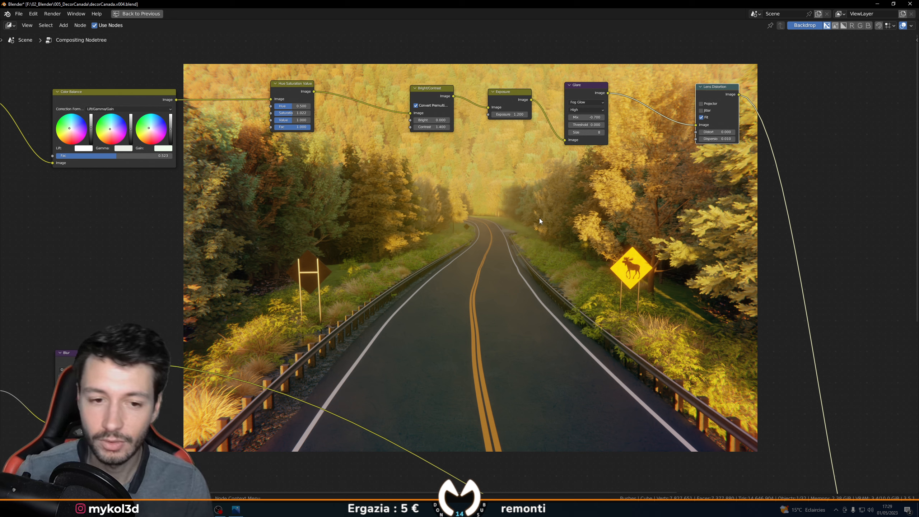
Step: Restore the multi-editor layout and turn the Shader Editor into a wider Image Editor showing finalCanada2.png
{"action": "scroll", "coordinate": [539, 218], "scroll_direction": "down", "scroll_amount": 12}
{"action": "middle_click_drag", "start_coordinate": [562, 293], "coordinate": [846, 266]}
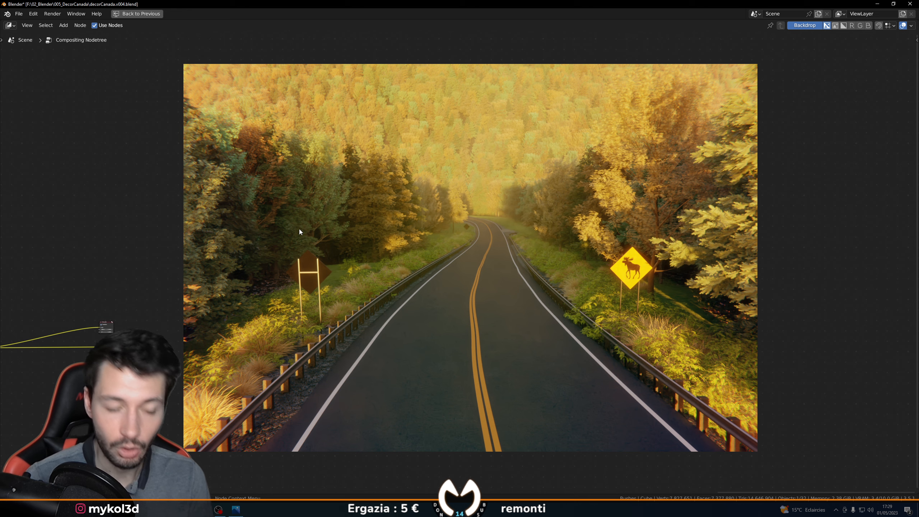
{"action": "key", "text": "ctrl+space"}
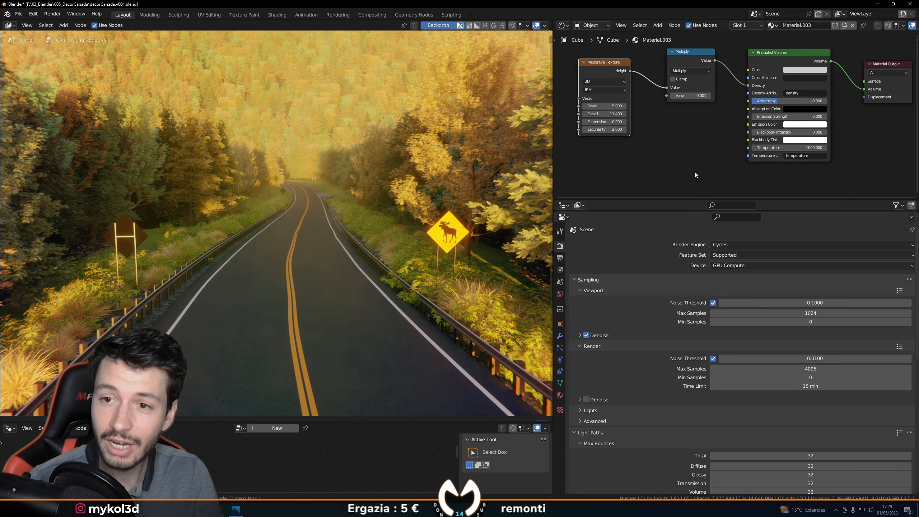
{"action": "left_click", "coordinate": [561, 25]}
{"action": "left_click", "coordinate": [590, 59]}
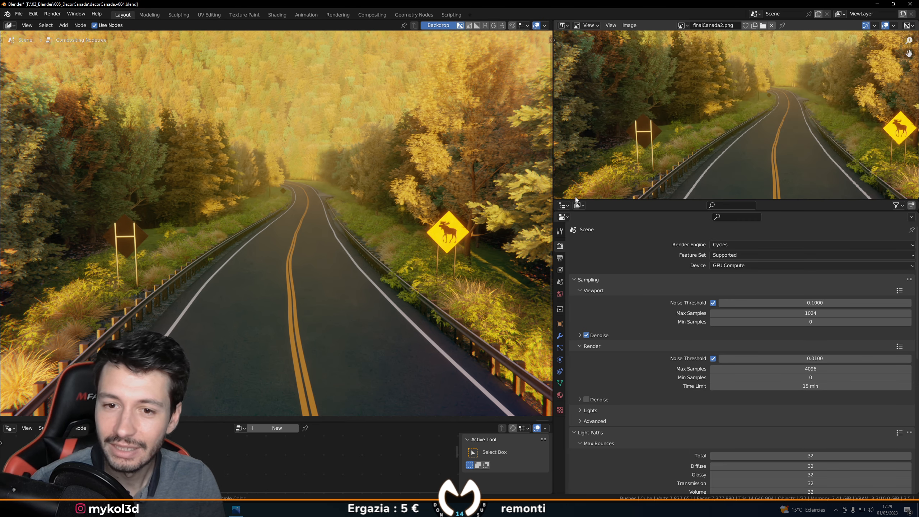
{"action": "left_click_drag", "start_coordinate": [551, 188], "coordinate": [294, 189]}
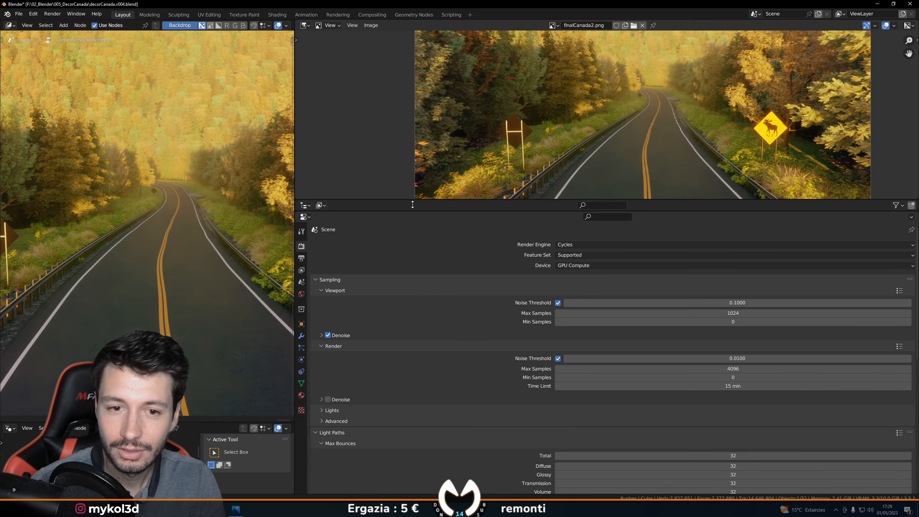
Step: Turn the Outliner into an Image Editor showing ref.webp and enlarge it downward over the render properties
{"action": "left_click", "coordinate": [305, 205]}
{"action": "left_click", "coordinate": [333, 240]}
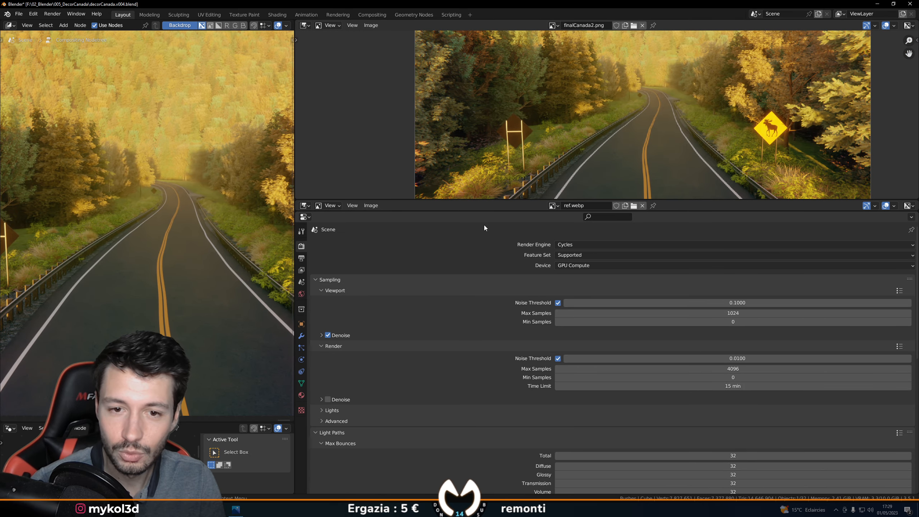
{"action": "left_click_drag", "start_coordinate": [526, 210], "coordinate": [525, 467]}
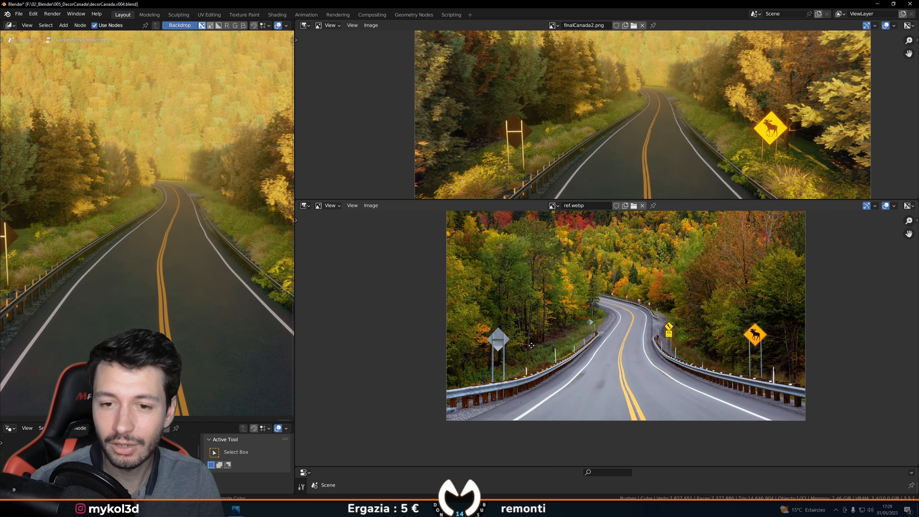
{"action": "left_click", "coordinate": [557, 207]}
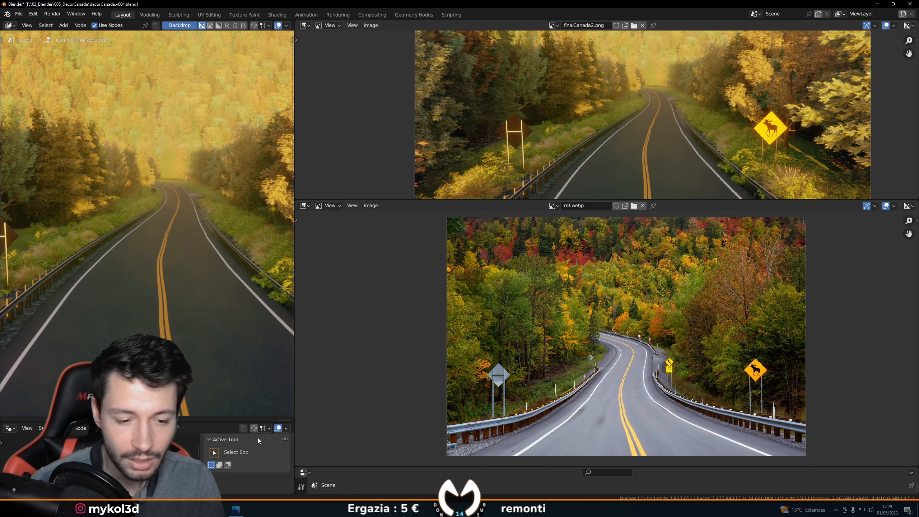
Step: Load the pink-toned .webp render from the final folder into the lower Image Editor and fit it and finalCanada2.png for comparison
{"action": "key", "text": "alt+Tab"}
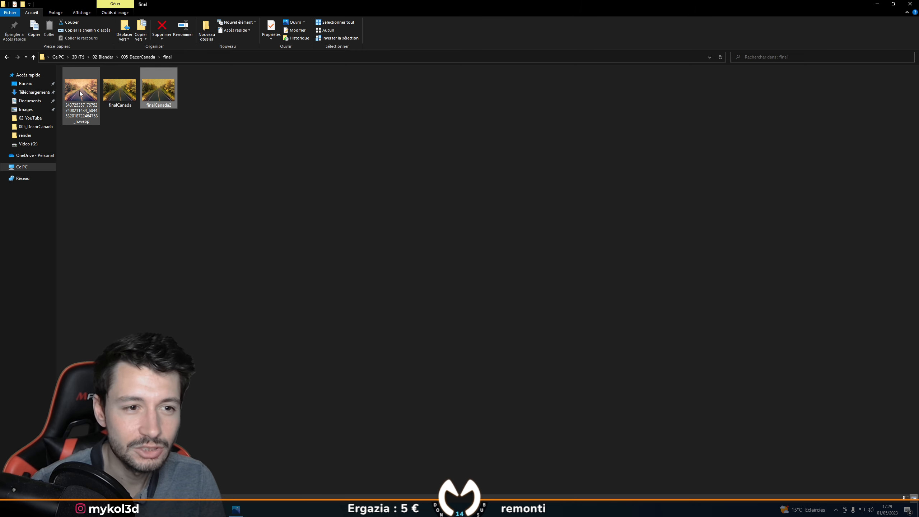
{"action": "left_click_drag", "start_coordinate": [82, 93], "coordinate": [524, 395]}
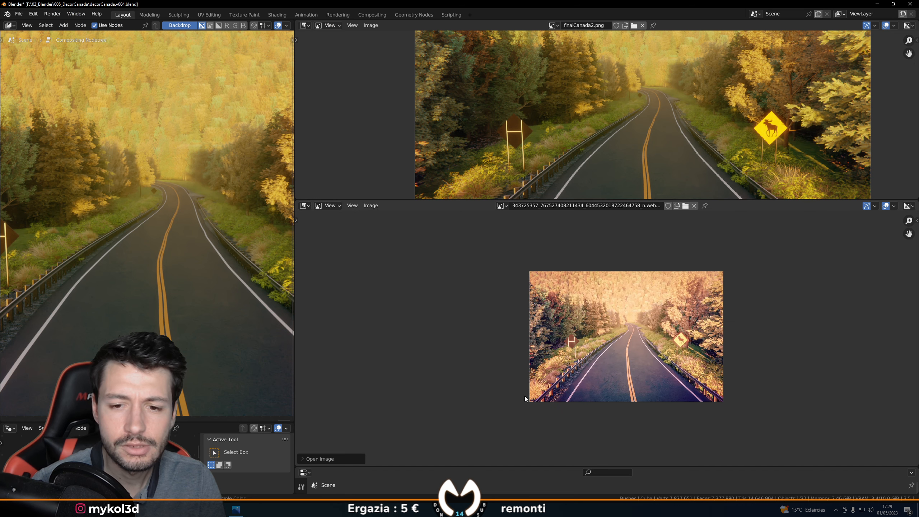
{"action": "scroll", "coordinate": [563, 354], "scroll_direction": "up", "scroll_amount": 3}
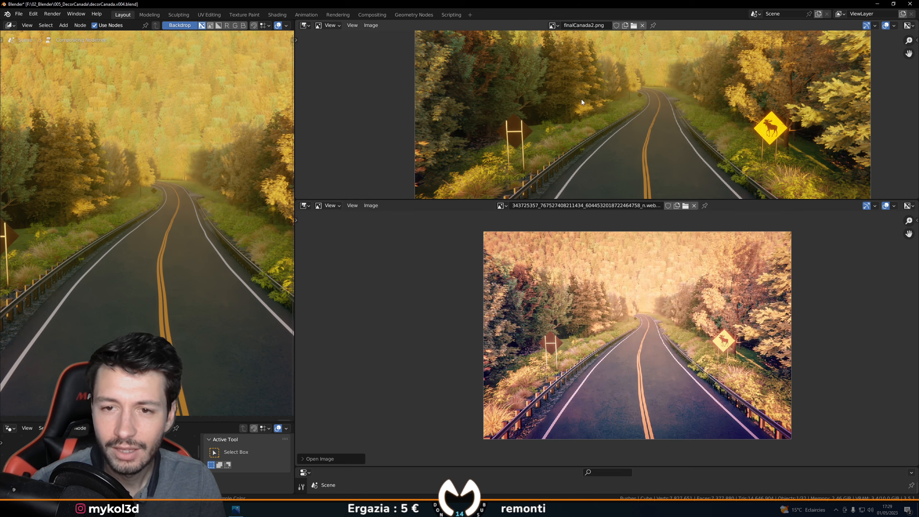
{"action": "scroll", "coordinate": [581, 99], "scroll_direction": "down", "scroll_amount": 2}
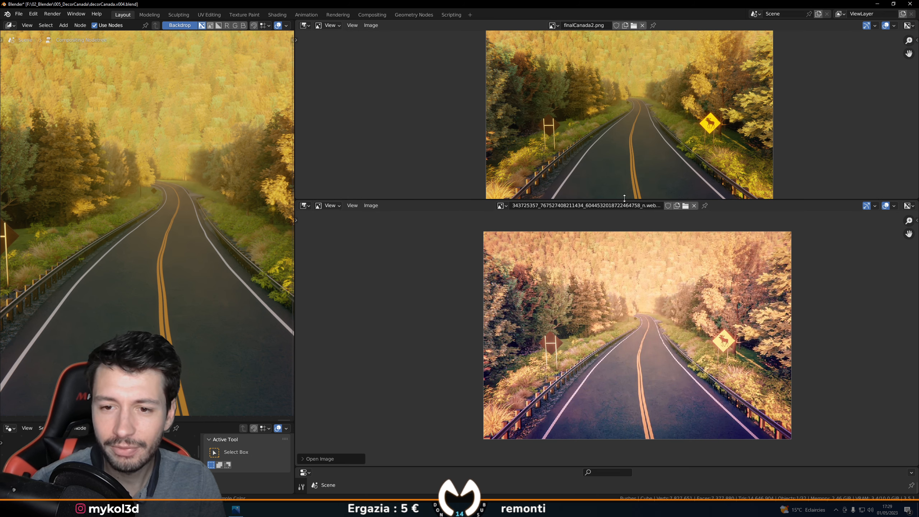
{"action": "left_click_drag", "start_coordinate": [624, 197], "coordinate": [631, 236]}
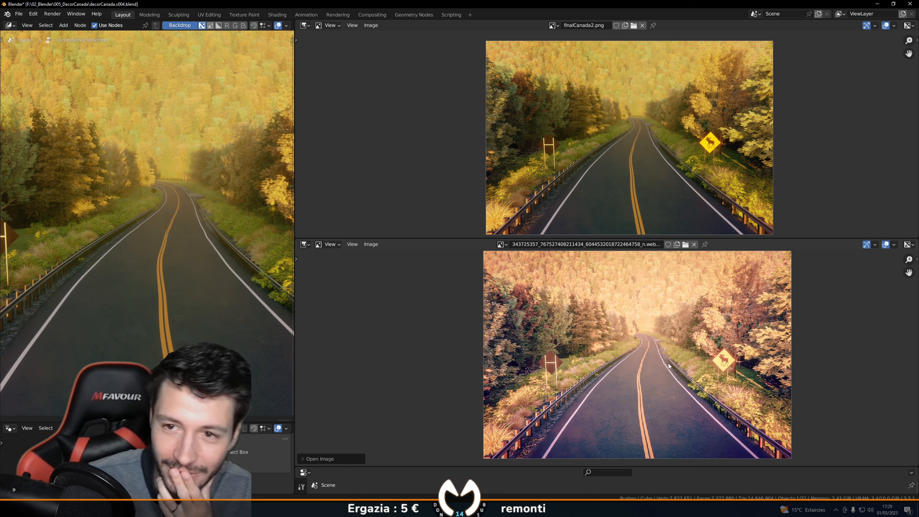
{"action": "mouse_move", "coordinate": [649, 366]}
{"action": "middle_mouse_down"}
{"action": "mouse_move", "coordinate": [674, 367]}
{"action": "mouse_move", "coordinate": [644, 367]}
{"action": "middle_mouse_up"}
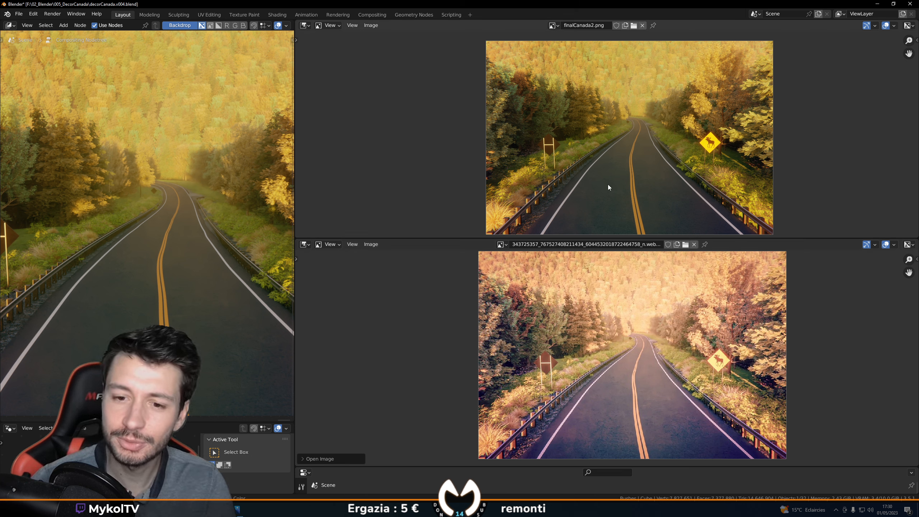
{"action": "scroll", "coordinate": [612, 184], "scroll_direction": "up", "scroll_amount": 1}
{"action": "scroll", "coordinate": [649, 186], "scroll_direction": "down", "scroll_amount": 1}
{"action": "scroll", "coordinate": [649, 181], "scroll_direction": "up", "scroll_amount": 1}
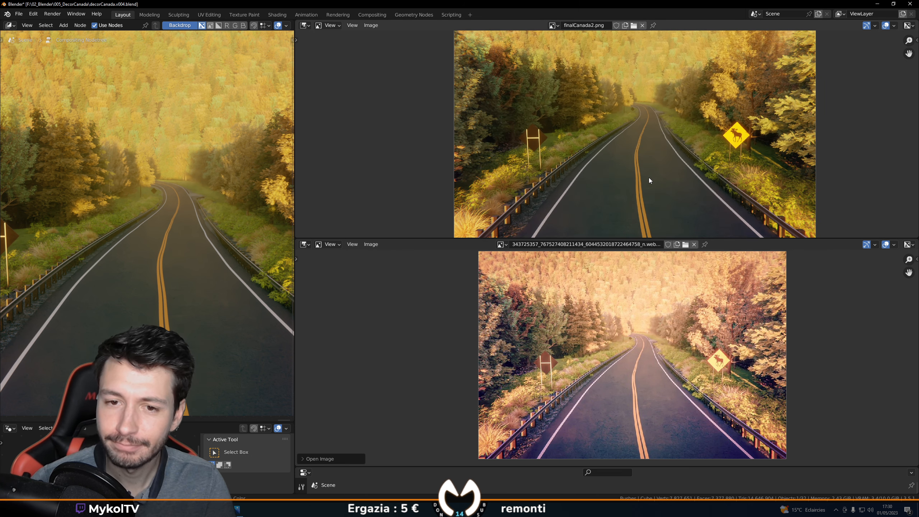
{"action": "scroll", "coordinate": [646, 170], "scroll_direction": "down", "scroll_amount": 1}
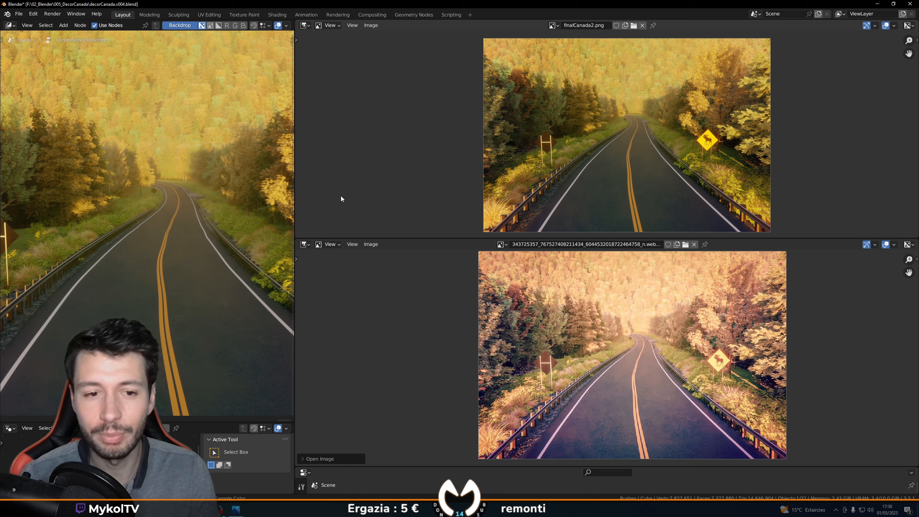
Step: Widen the Compositor area to over half the window and turn it into a 3D Viewport
{"action": "left_click_drag", "start_coordinate": [294, 199], "coordinate": [524, 199]}
{"action": "left_click", "coordinate": [10, 25]}
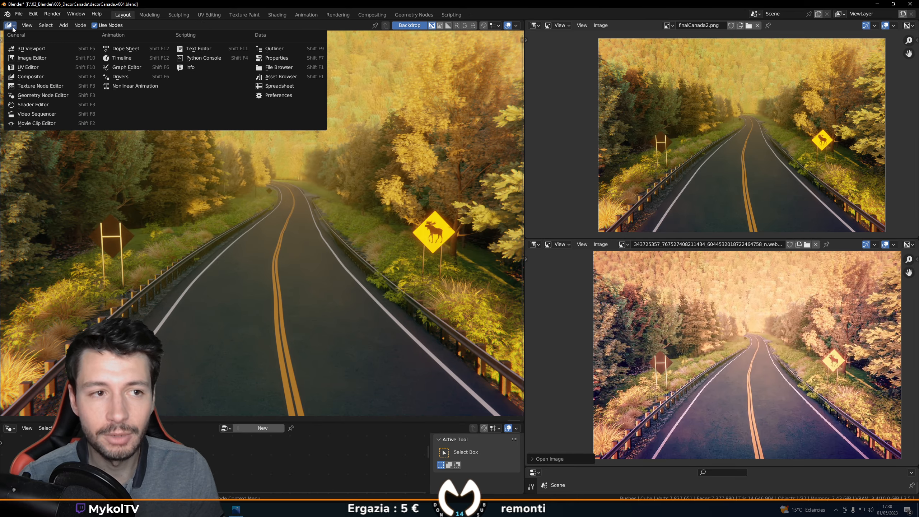
{"action": "left_click", "coordinate": [21, 48]}
Step: Isolate the Route road object in local view and display it with Rendered shading
{"action": "left_click", "coordinate": [292, 279]}
{"action": "middle_click_drag", "start_coordinate": [362, 270], "coordinate": [348, 279]}
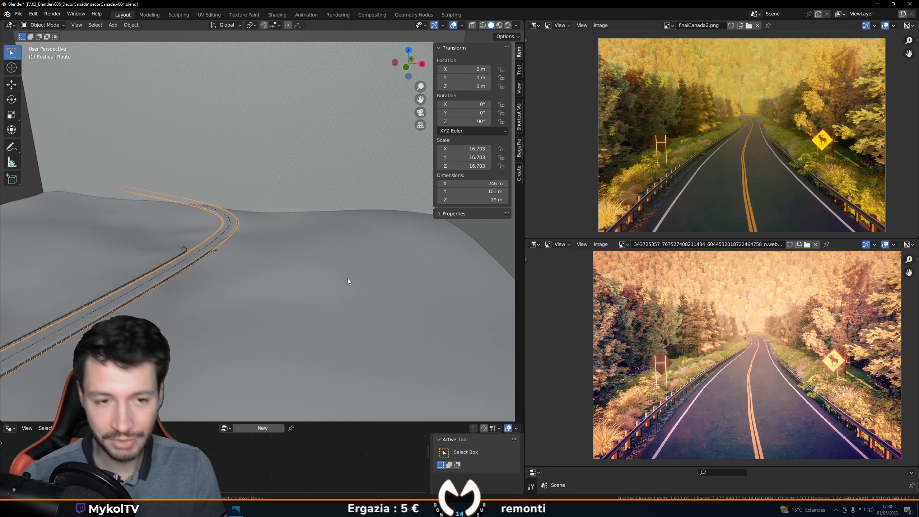
{"action": "key", "text": "KP_Divide"}
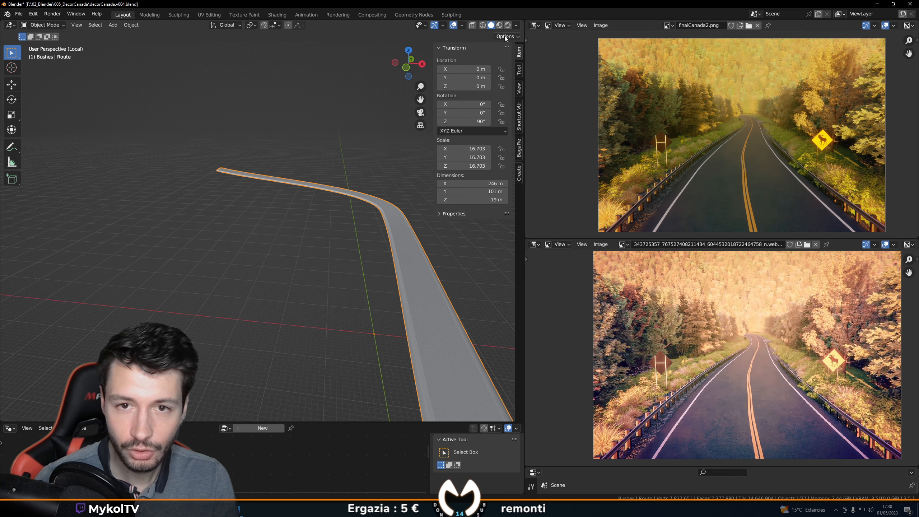
{"action": "key", "text": "z"}
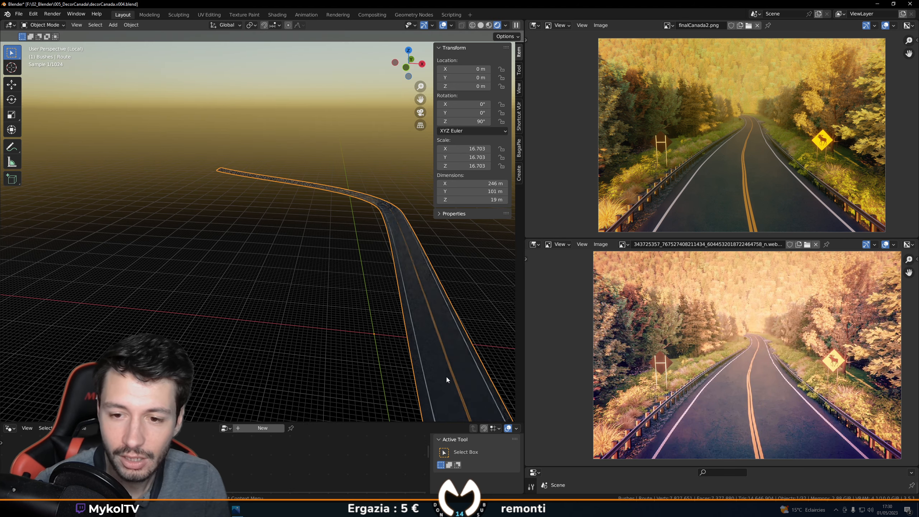
{"action": "mouse_move", "coordinate": [446, 376]}
{"action": "middle_mouse_down"}
{"action": "mouse_move", "coordinate": [432, 370]}
{"action": "mouse_move", "coordinate": [433, 361]}
{"action": "middle_mouse_up"}
{"action": "key", "text": "KP_Divide"}
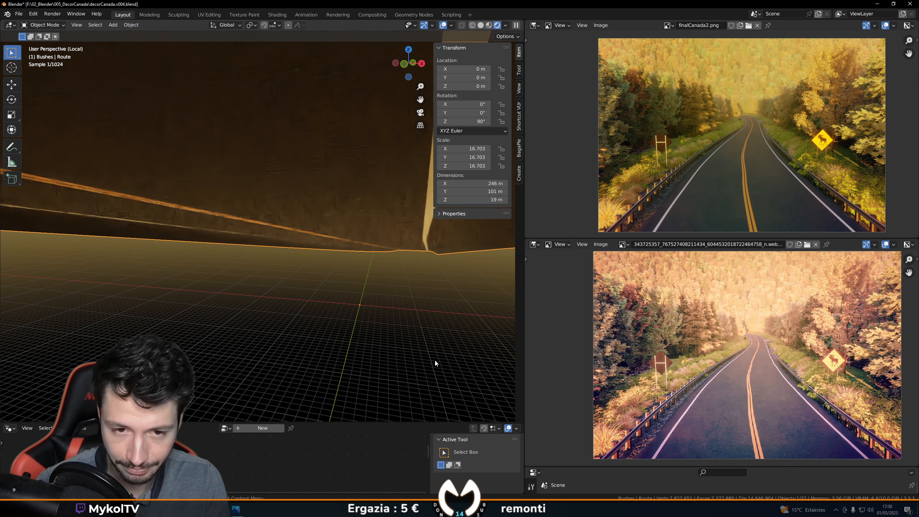
{"action": "key", "text": "KP_Divide"}
Step: Turn the Image Editor showing finalCanada2.png into a Shader Editor and bring the road's LigneJaune material nodes into view
{"action": "left_click", "coordinate": [535, 25]}
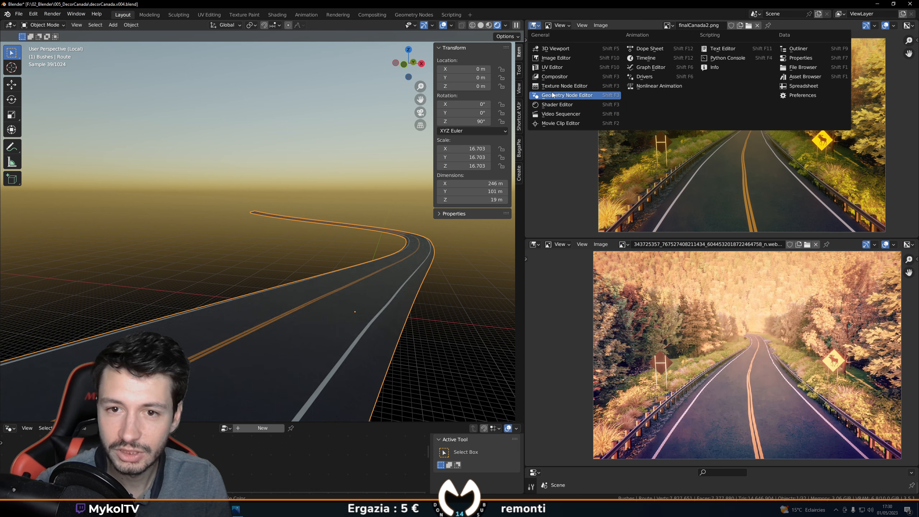
{"action": "left_click", "coordinate": [552, 109]}
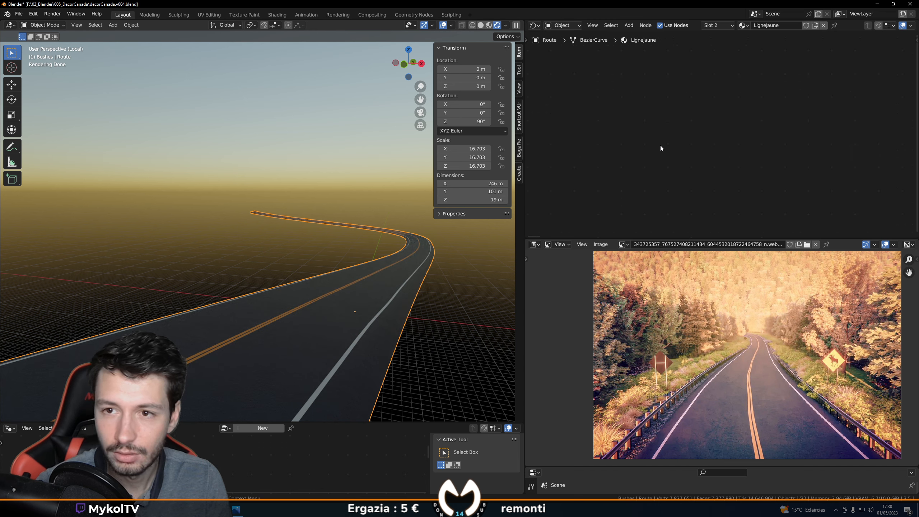
{"action": "scroll", "coordinate": [661, 146], "scroll_direction": "down", "scroll_amount": 10}
{"action": "scroll", "coordinate": [670, 117], "scroll_direction": "up", "scroll_amount": 4}
{"action": "middle_click_drag", "start_coordinate": [831, 136], "coordinate": [721, 106]}
{"action": "scroll", "coordinate": [721, 105], "scroll_direction": "up", "scroll_amount": 2}
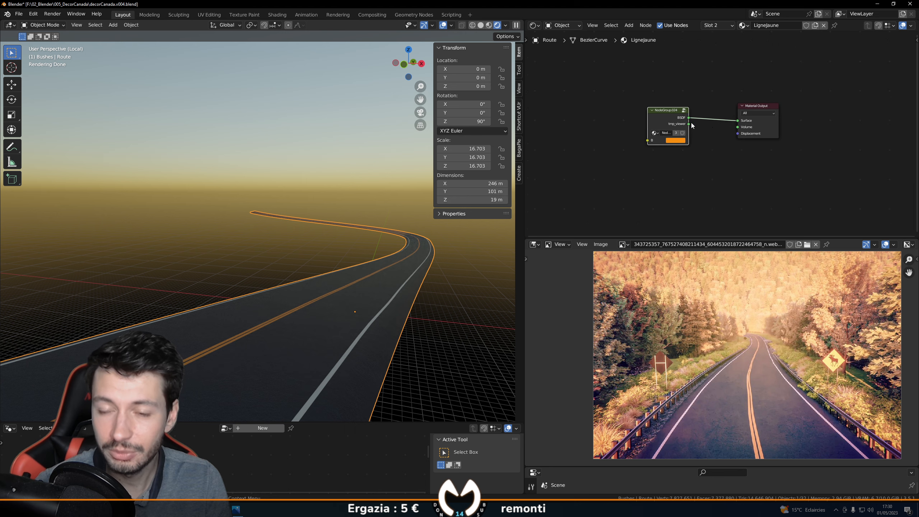
Step: Enter the LigneJaune material's node group and examine its full network in a maximized editor, returning to the multi-editor layout at the end
{"action": "key", "text": "Tab"}
{"action": "scroll", "coordinate": [662, 135], "scroll_direction": "down", "scroll_amount": 12}
{"action": "middle_click_drag", "start_coordinate": [650, 148], "coordinate": [764, 118]}
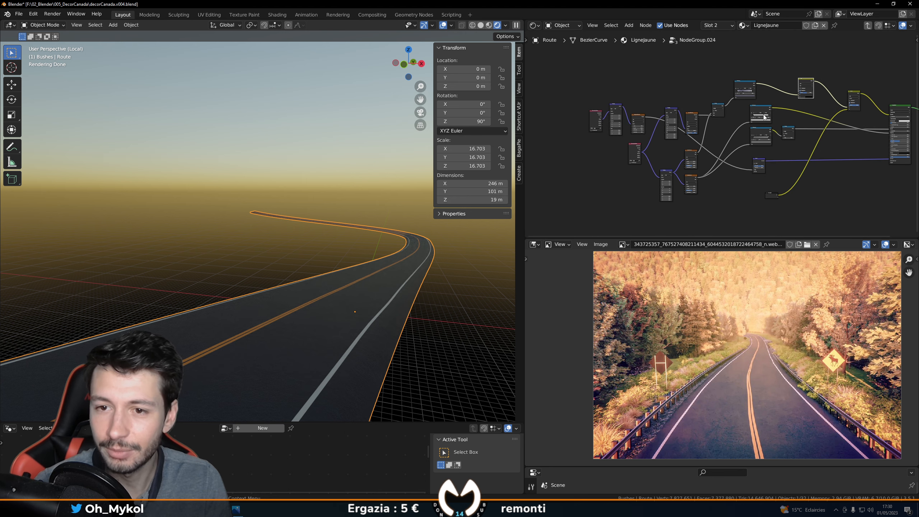
{"action": "scroll", "coordinate": [764, 117], "scroll_direction": "up", "scroll_amount": 4}
{"action": "key", "text": "ctrl+space"}
{"action": "middle_click_drag", "start_coordinate": [401, 245], "coordinate": [477, 210]}
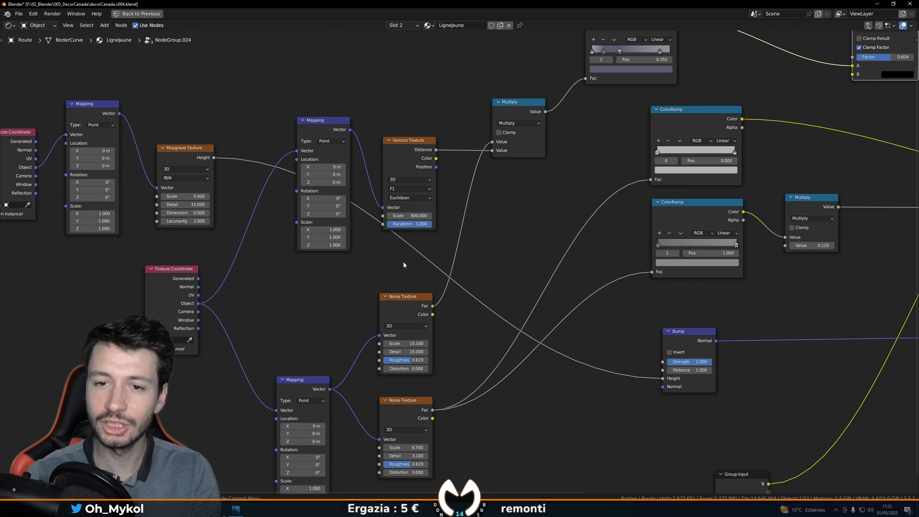
{"action": "key", "text": "Home"}
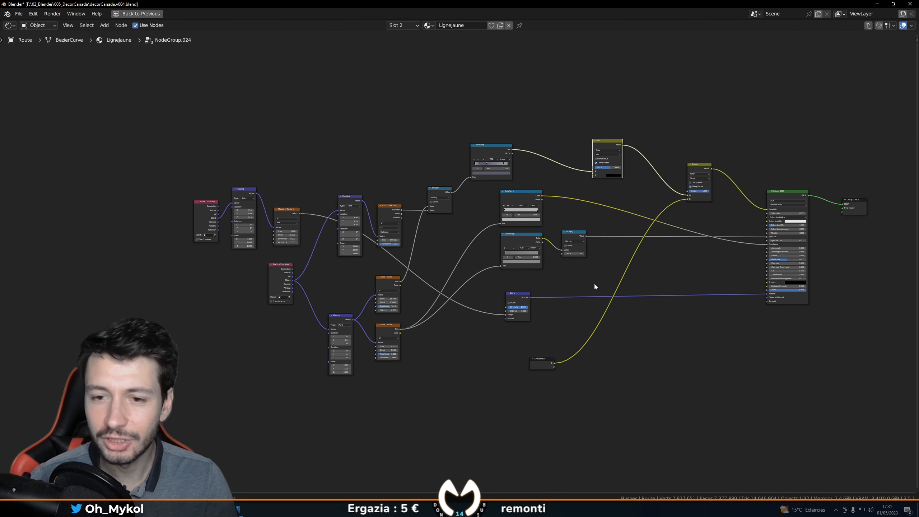
{"action": "key", "text": "ctrl+space"}
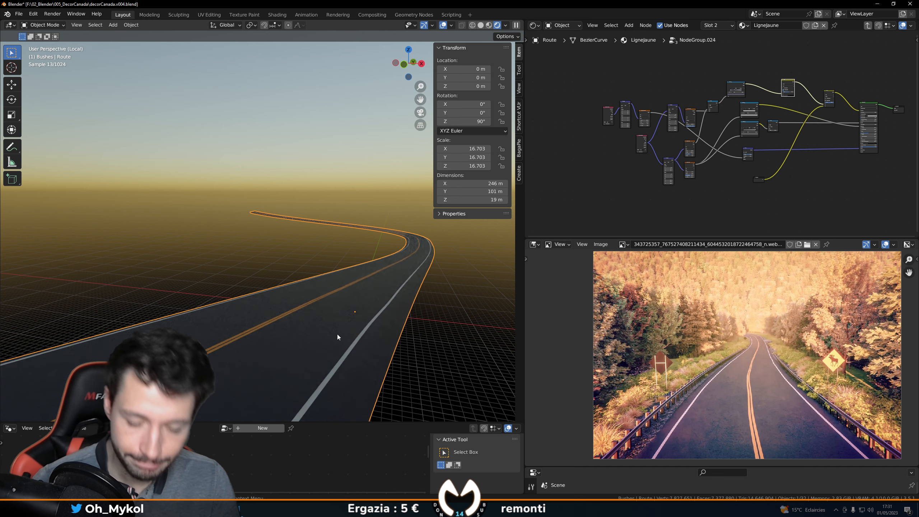
Step: Show the isolated road in Material Preview shading and inspect its asphalt surface and lane markings
{"action": "left_click", "coordinate": [489, 25]}
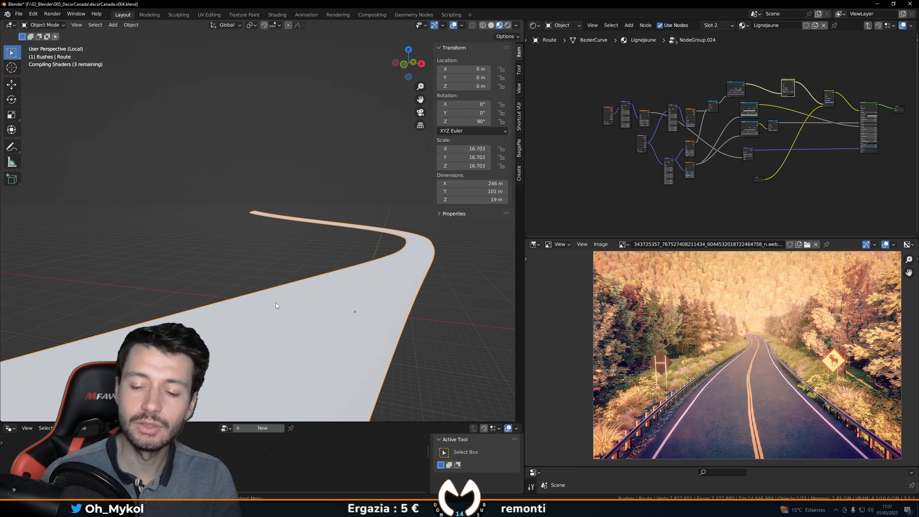
{"action": "middle_click_drag", "start_coordinate": [289, 310], "coordinate": [367, 335]}
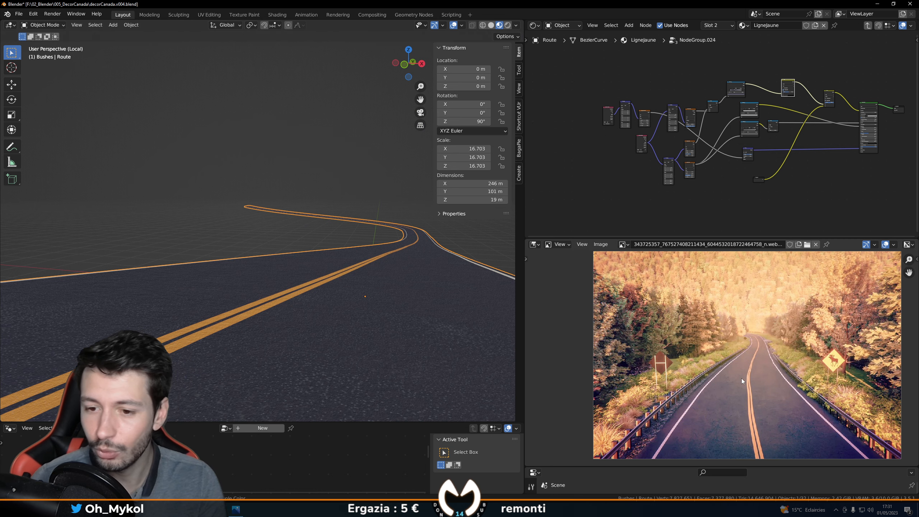
{"action": "scroll", "coordinate": [249, 349], "scroll_direction": "down", "scroll_amount": 5}
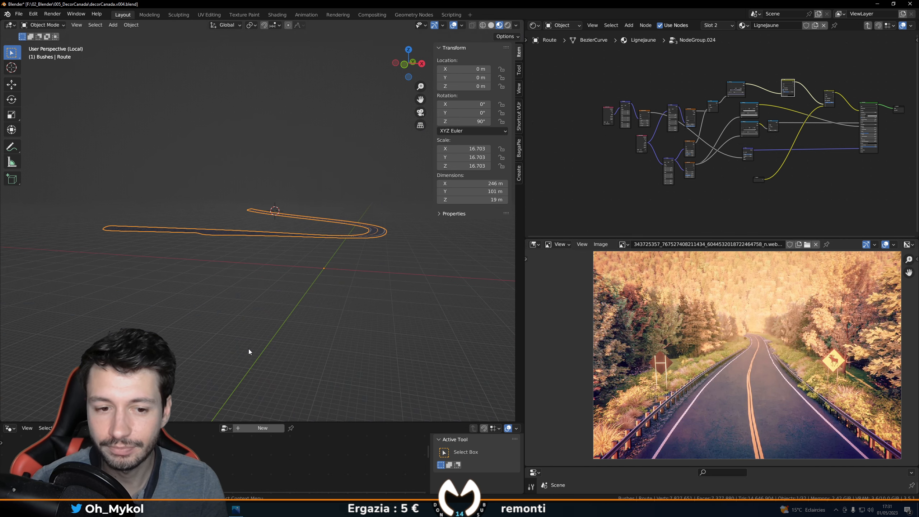
{"action": "middle_click_drag", "start_coordinate": [249, 349], "coordinate": [297, 294]}
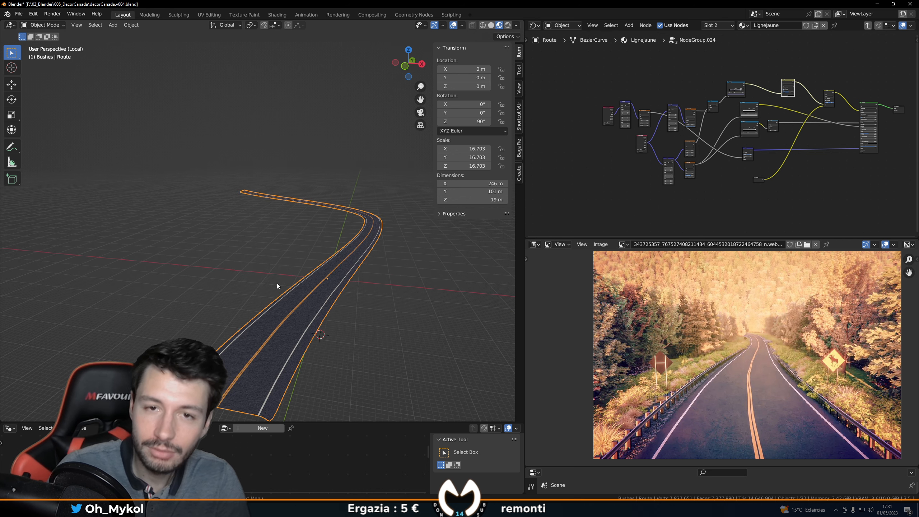
Step: Leave the road's local view and turn the Shader Editor back into an Image Editor showing finalCanada2.png
{"action": "key", "text": "KP_Divide"}
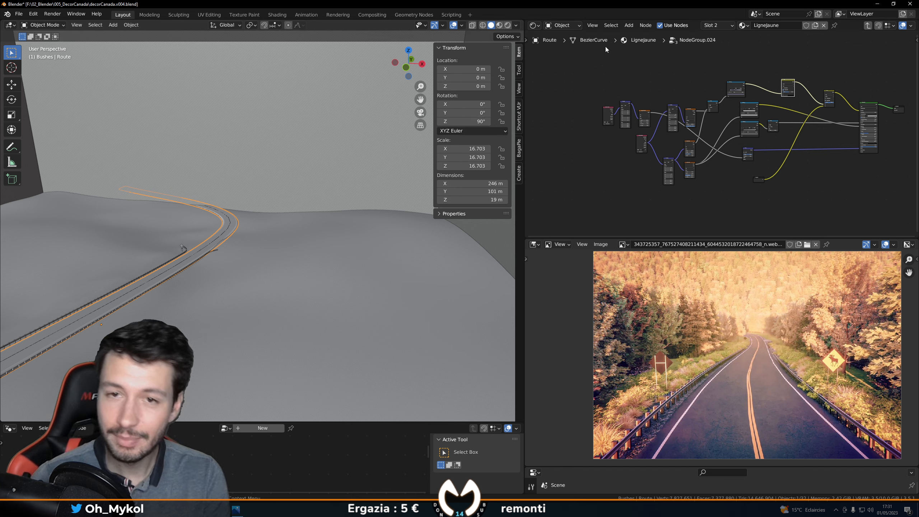
{"action": "left_click", "coordinate": [534, 26]}
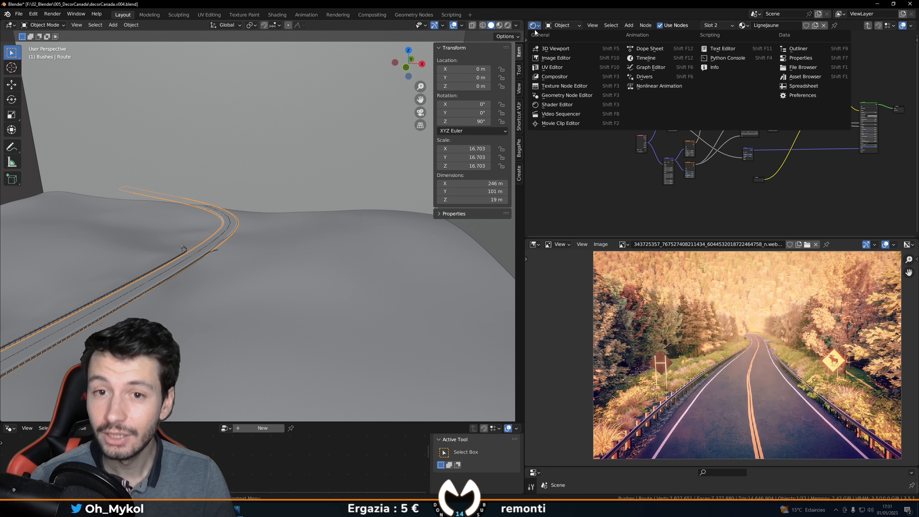
{"action": "left_click", "coordinate": [562, 57]}
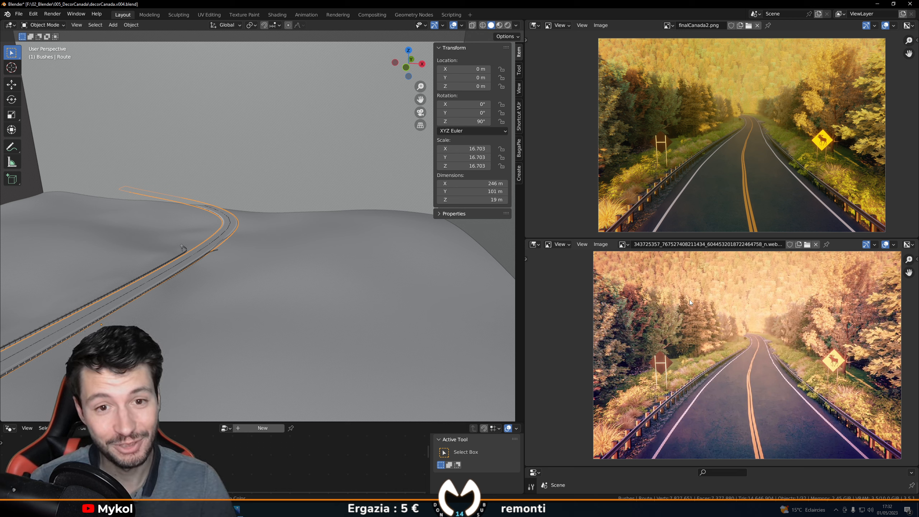
{"action": "middle_click_drag", "start_coordinate": [723, 315], "coordinate": [721, 312]}
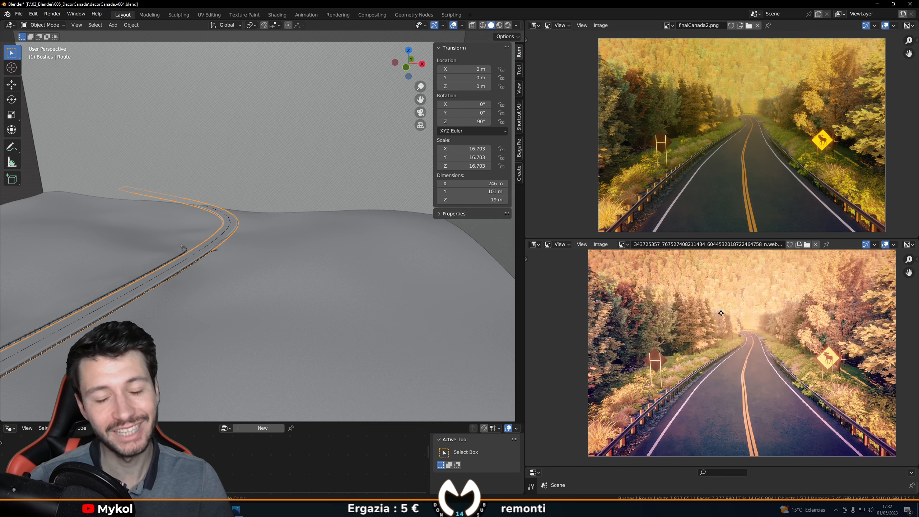